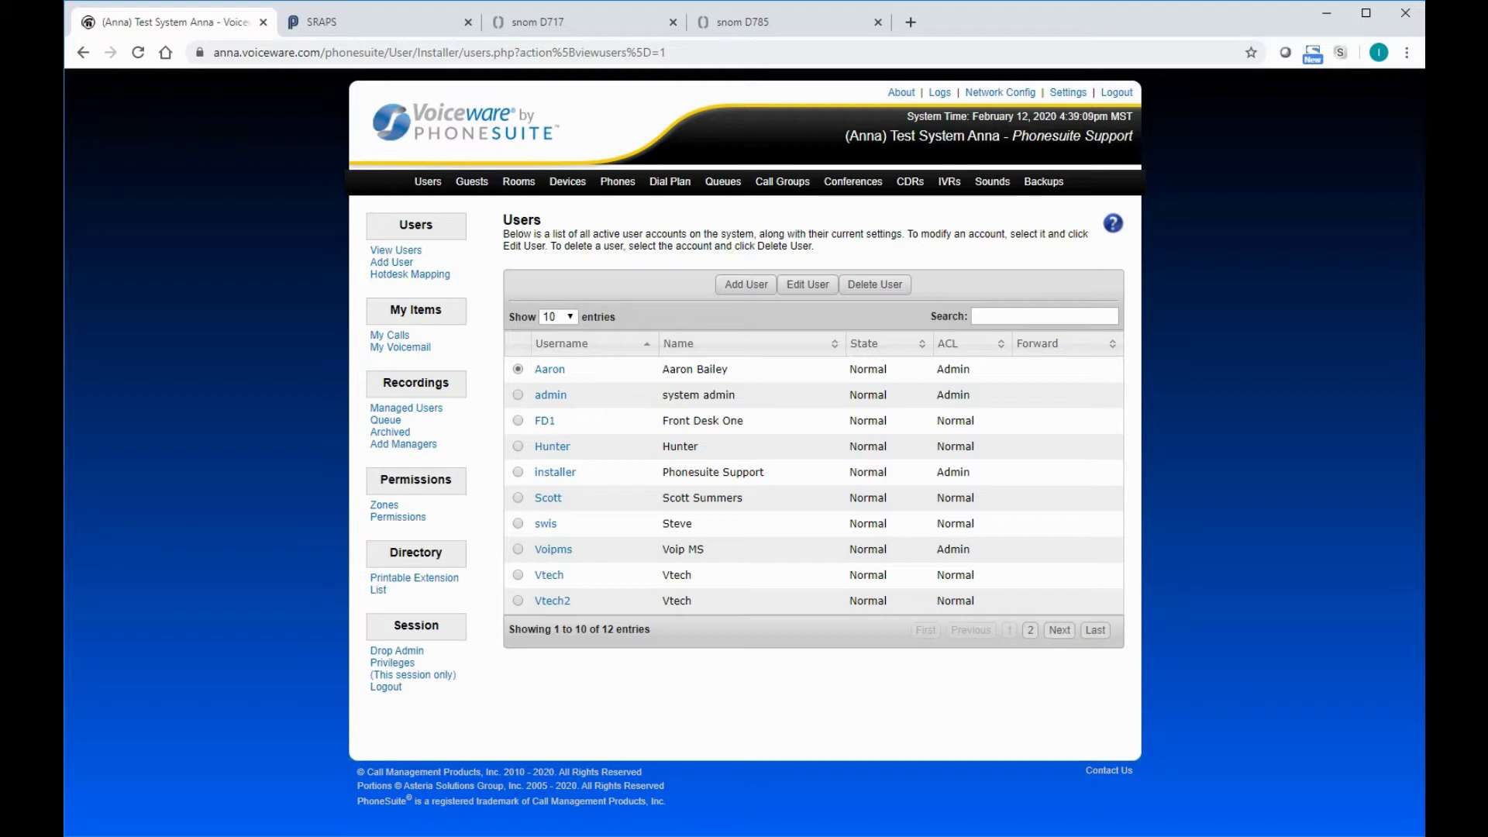
{"action": "left_click", "coordinate": [561, 29]}
{"action": "left_click", "coordinate": [663, 229]}
- Start a new user account with the username, first name and last name filled in
{"action": "left_click", "coordinate": [743, 286]}
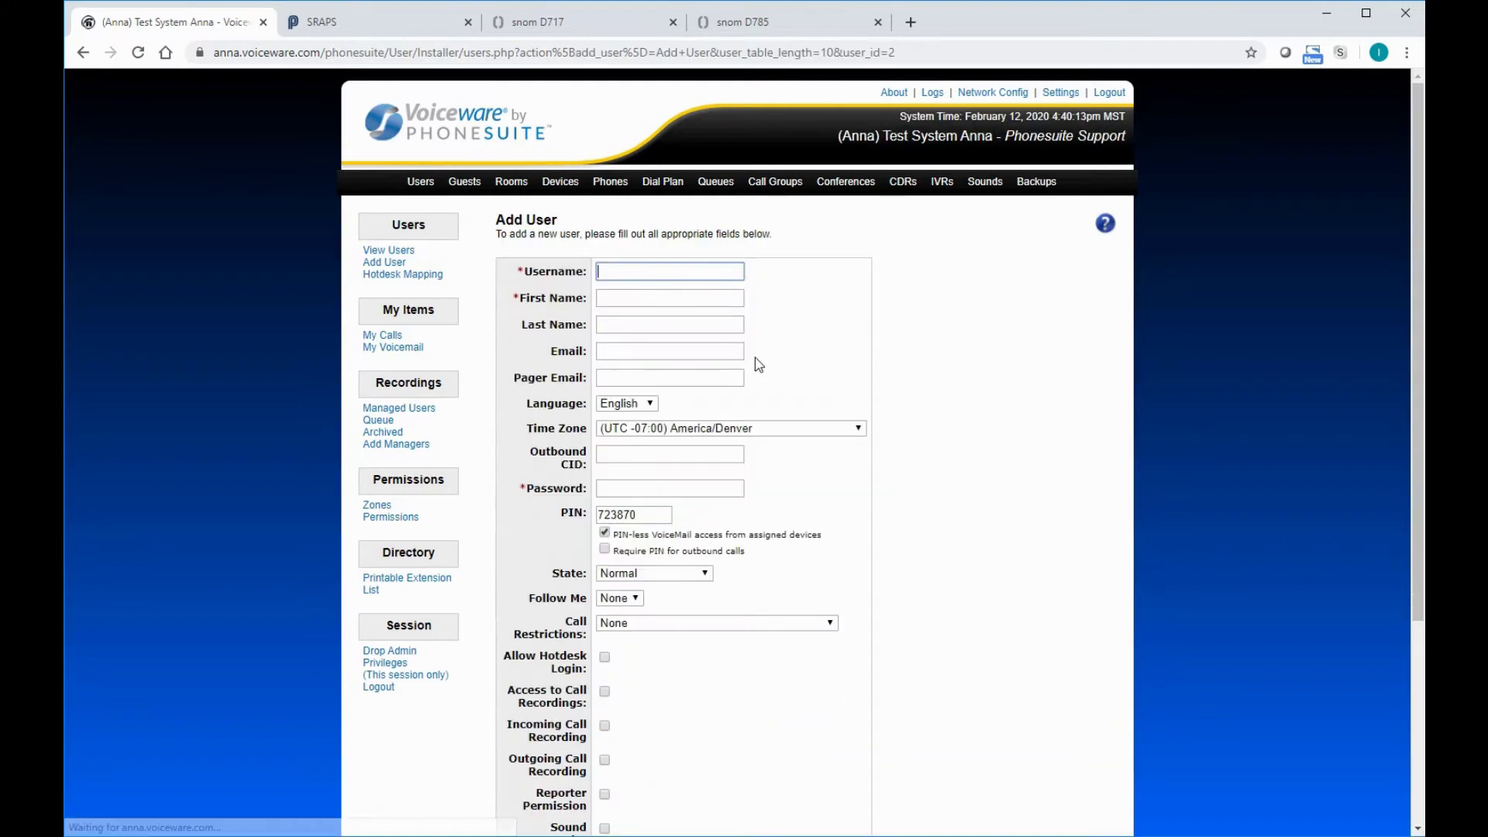
{"action": "type", "text": "im"}
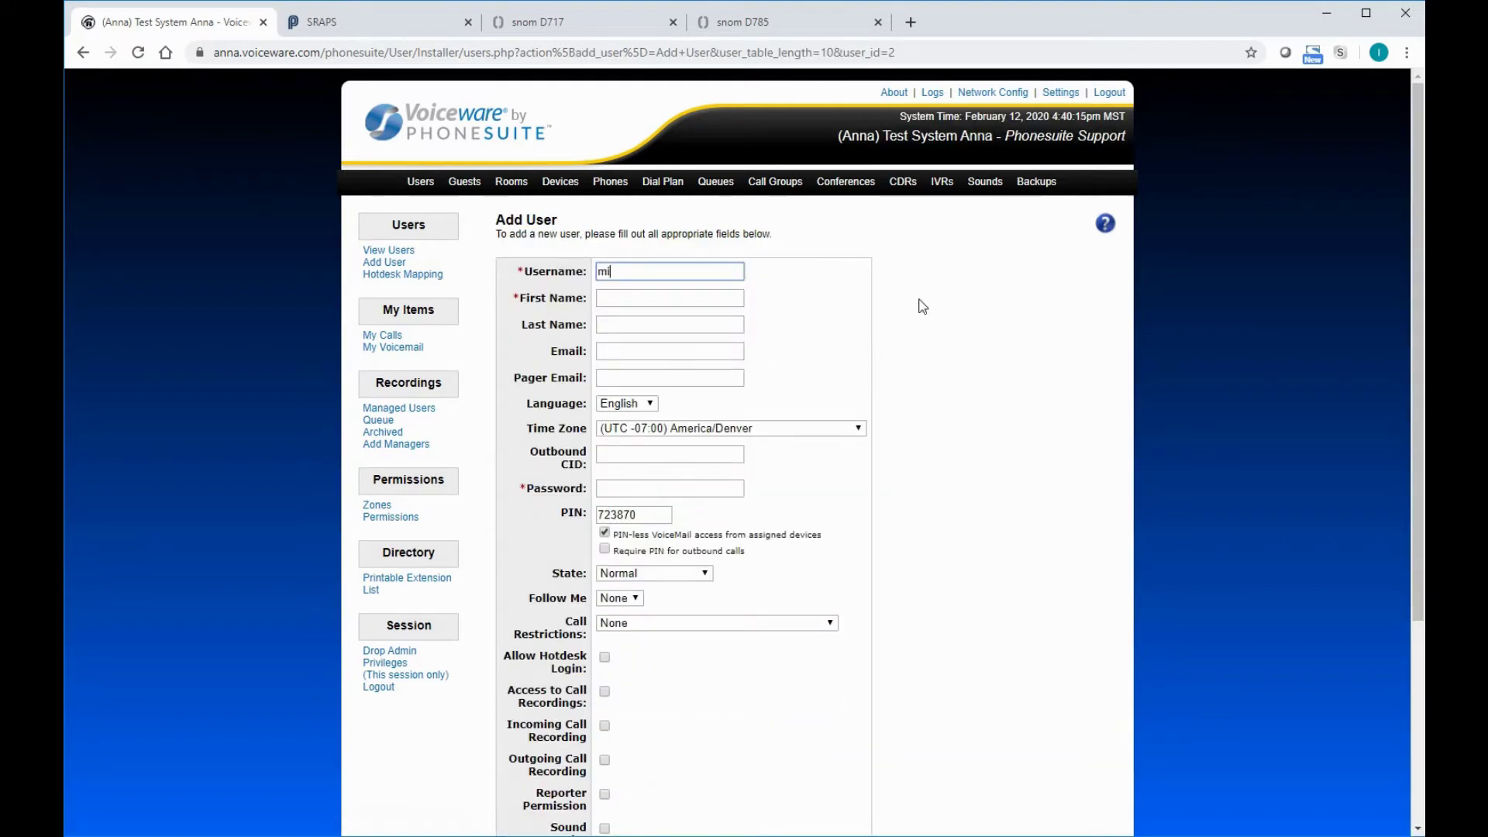
{"action": "key", "text": "BackSpace"}
{"action": "key", "text": "BackSpace"}
{"action": "key", "text": "Tab"}
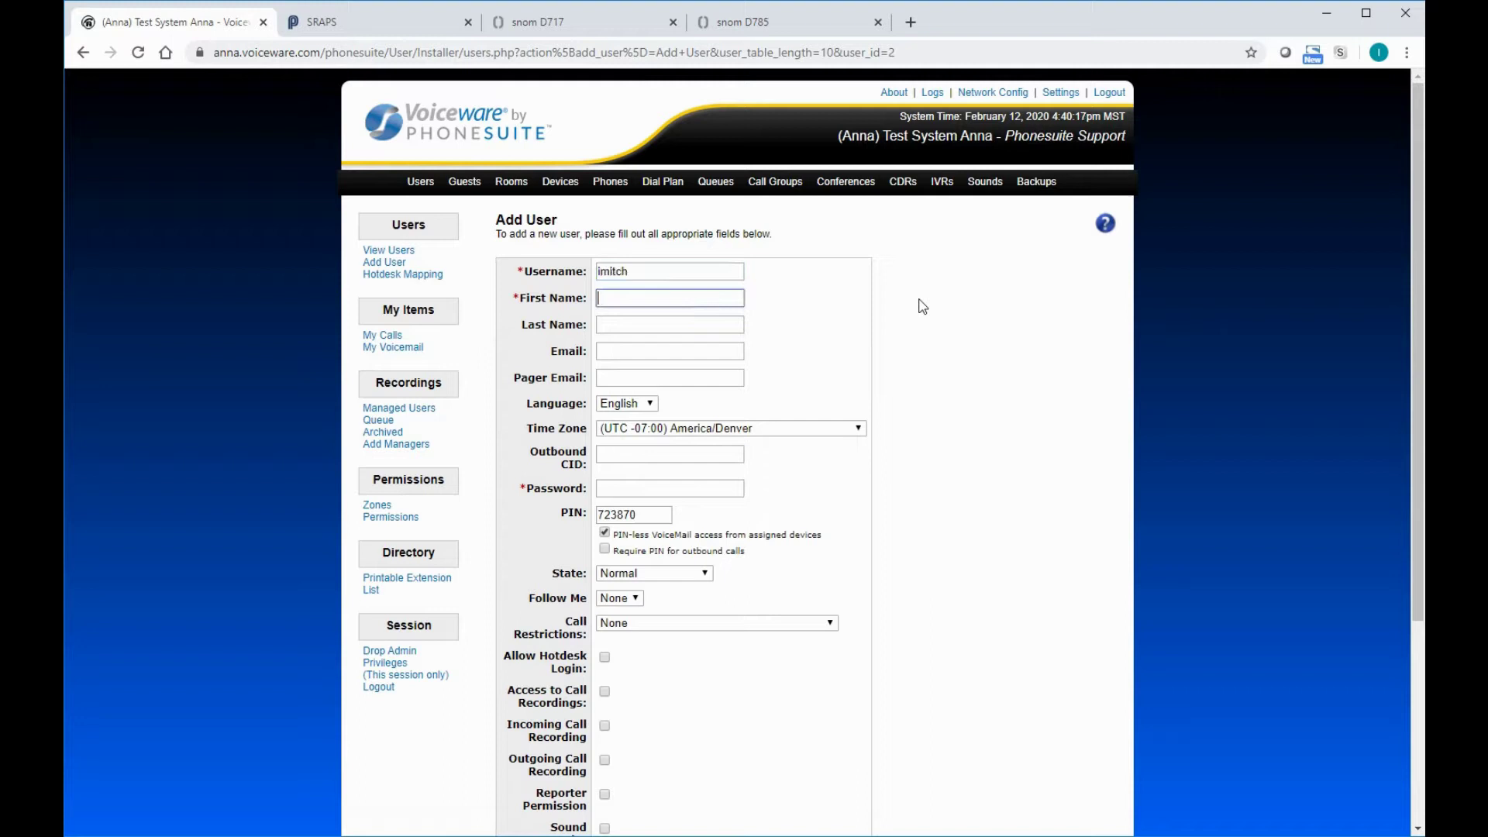
{"action": "key", "text": "Tab"}
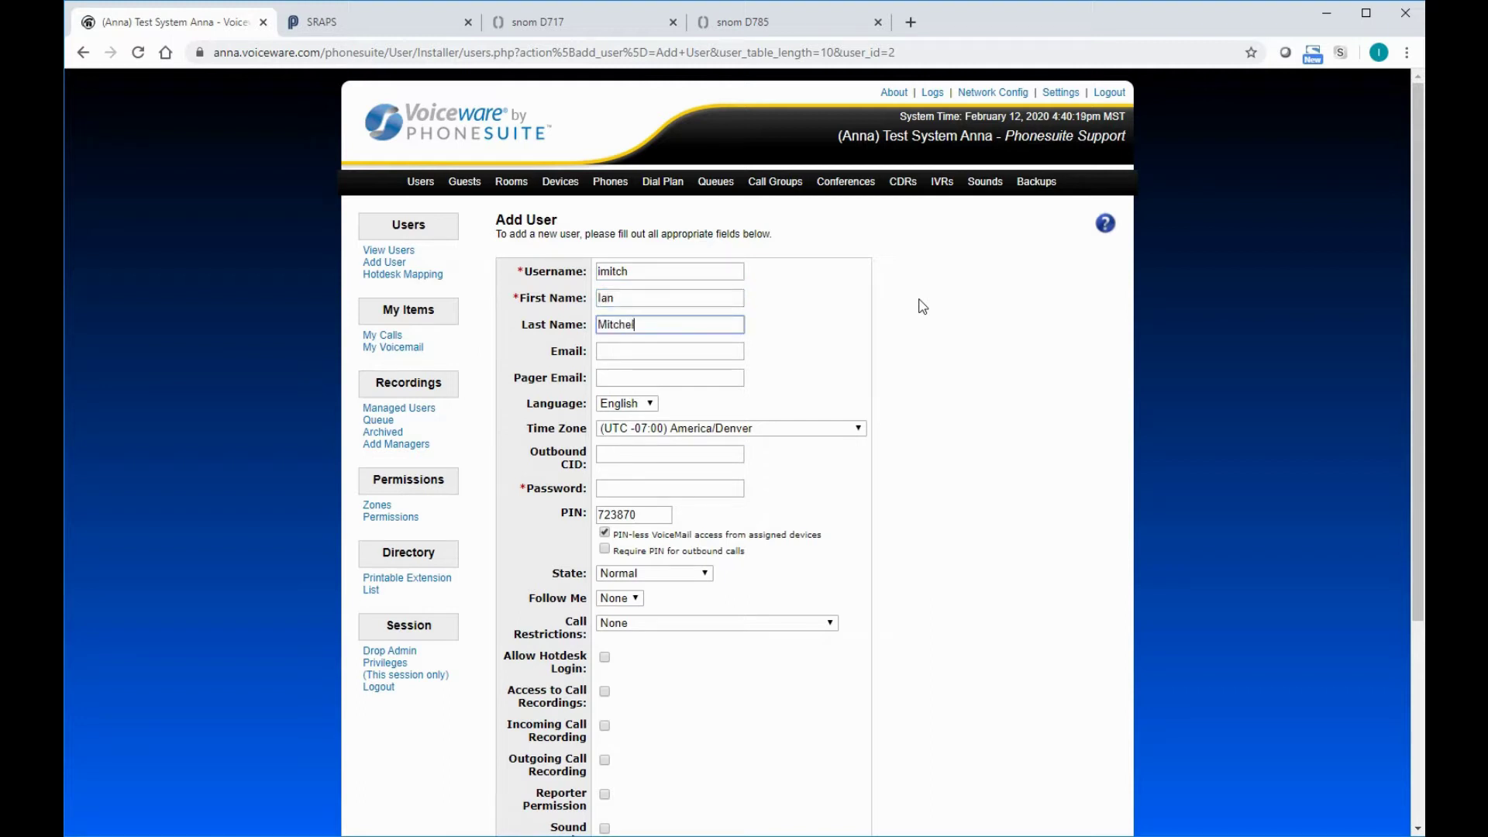
- Enter the account password, then scroll down to the form's extension setting
{"action": "left_click", "coordinate": [948, 415]}
{"action": "scroll", "coordinate": [948, 416], "scroll_direction": "down", "scroll_amount": 1}
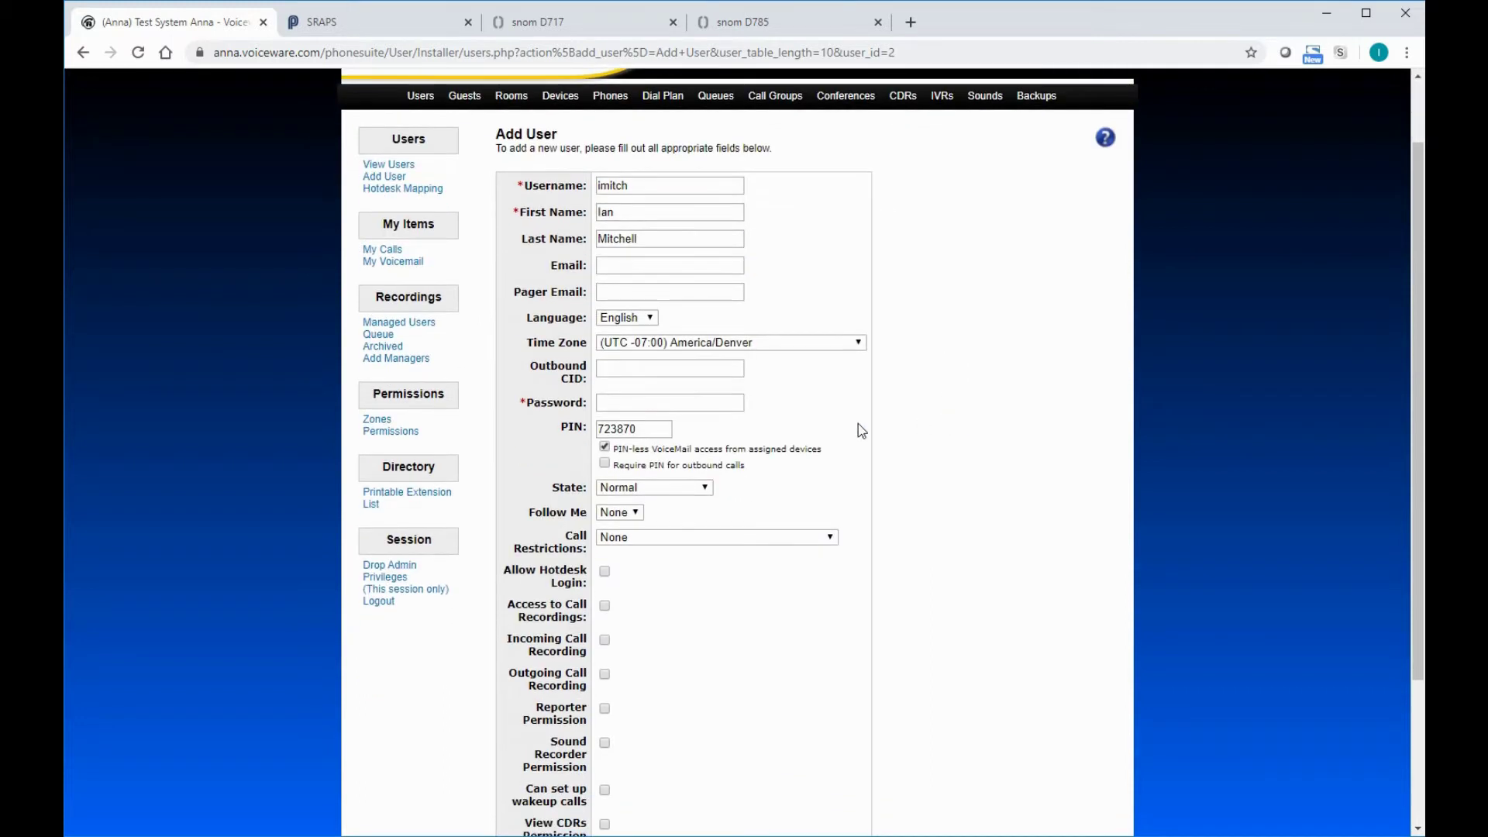
{"action": "left_click", "coordinate": [705, 406]}
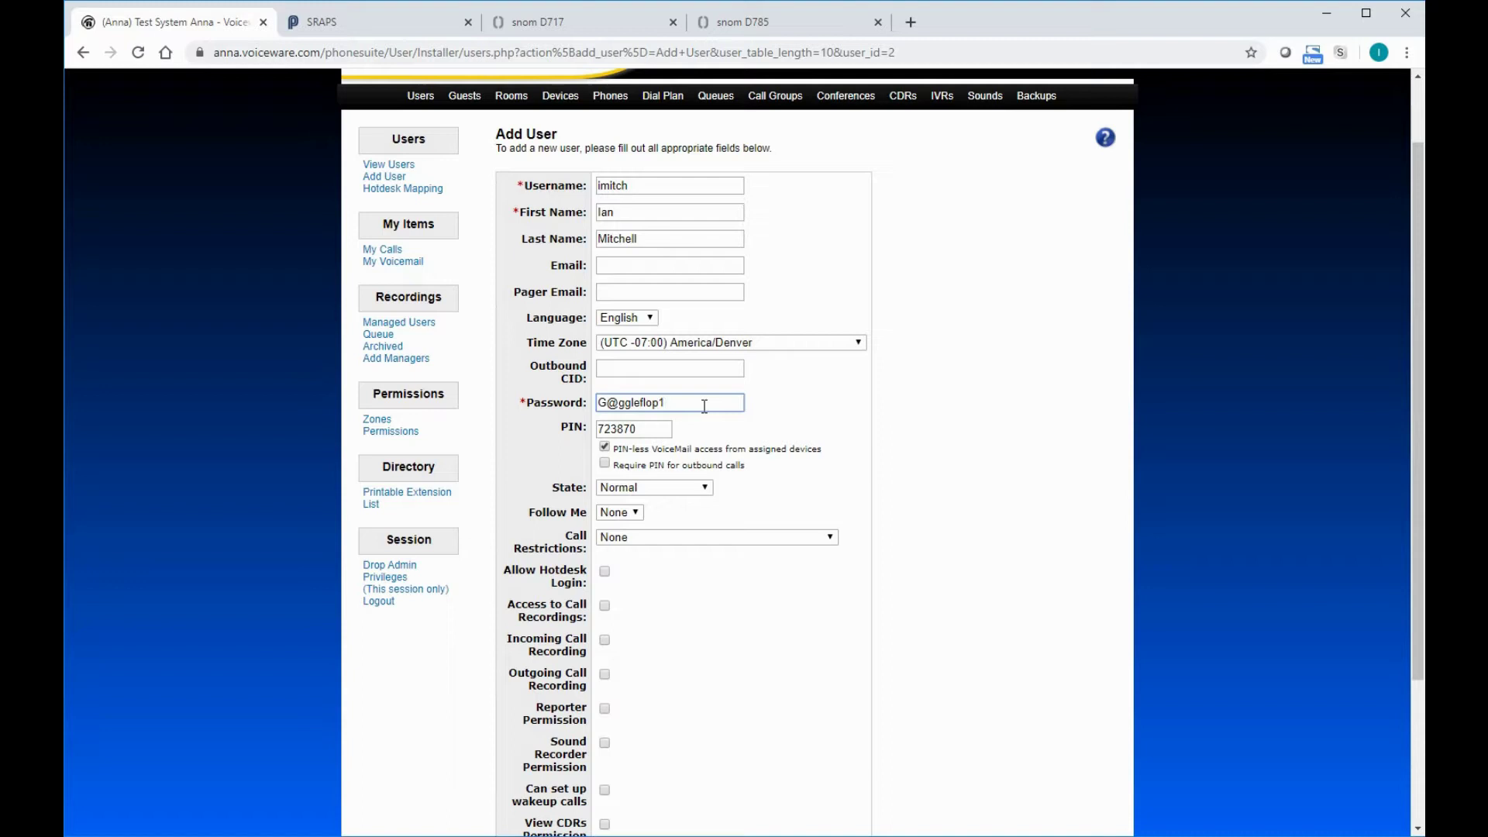
{"action": "left_click", "coordinate": [931, 412]}
{"action": "scroll", "coordinate": [931, 412], "scroll_direction": "down", "scroll_amount": 1}
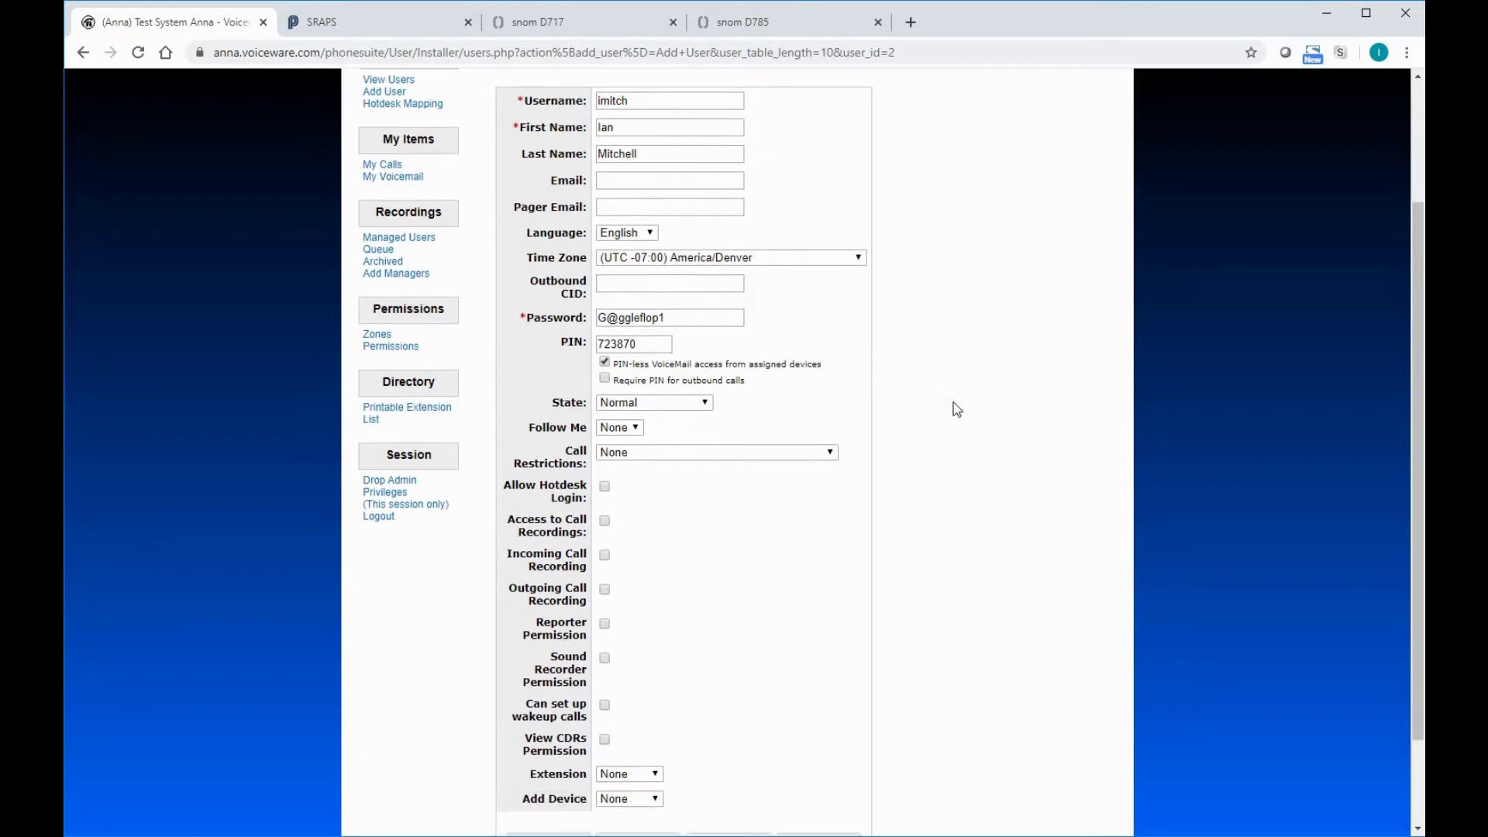
{"action": "scroll", "coordinate": [948, 421], "scroll_direction": "down", "scroll_amount": 2}
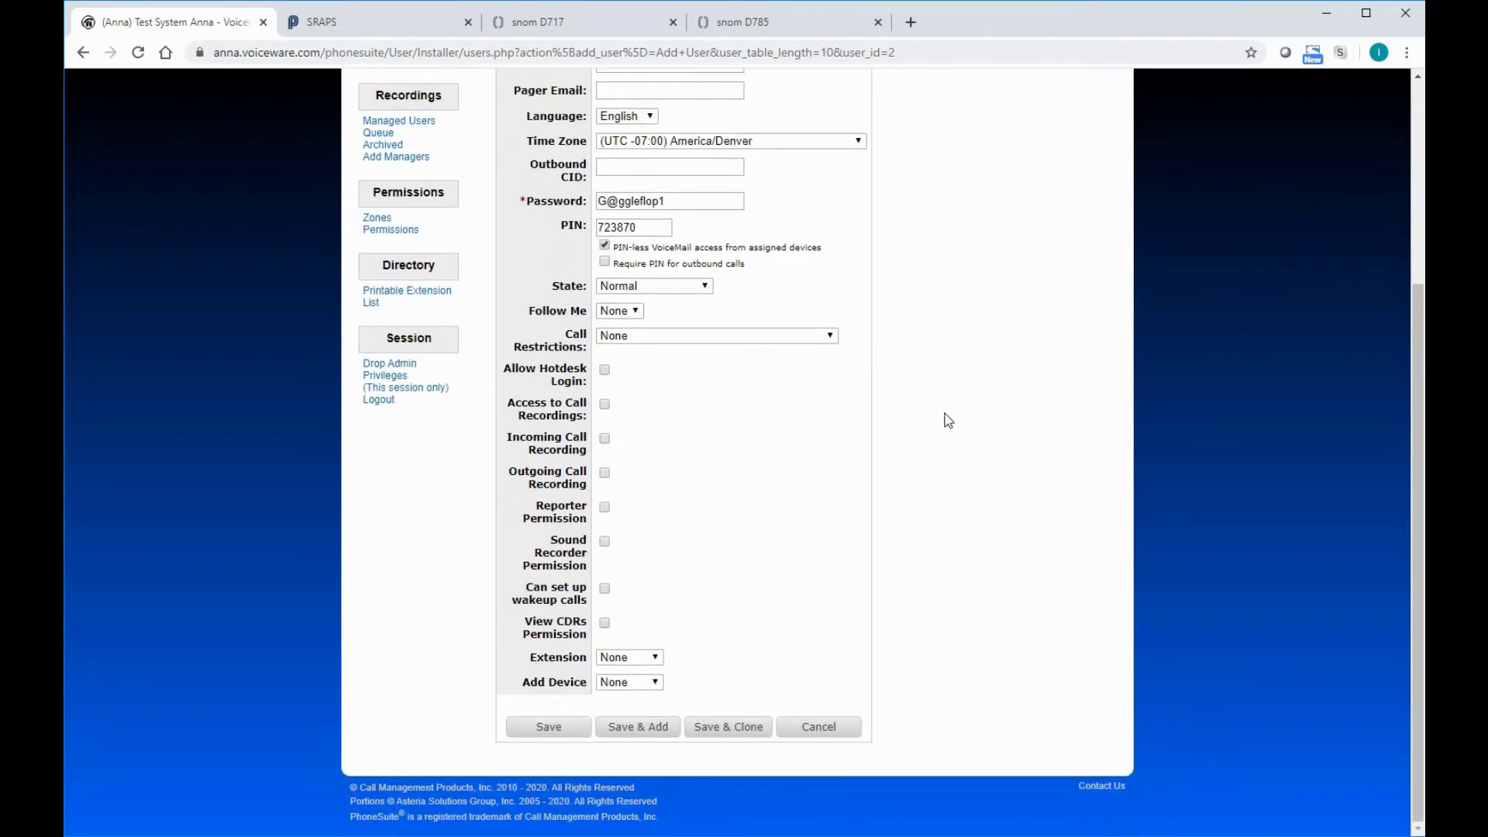
{"action": "left_click", "coordinate": [635, 657]}
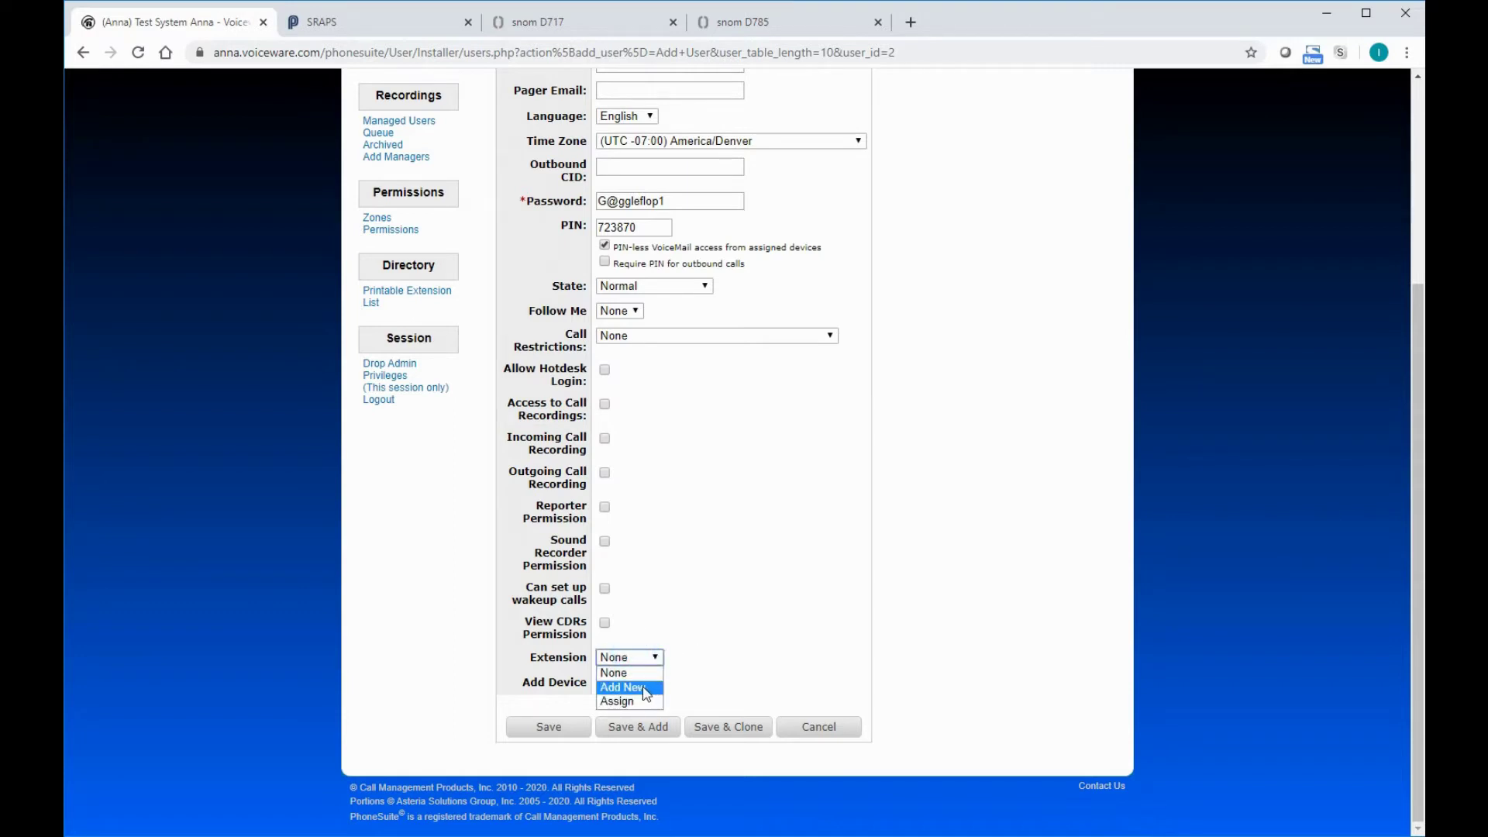
- Create a new extension 402 for the user
{"action": "left_click", "coordinate": [643, 689]}
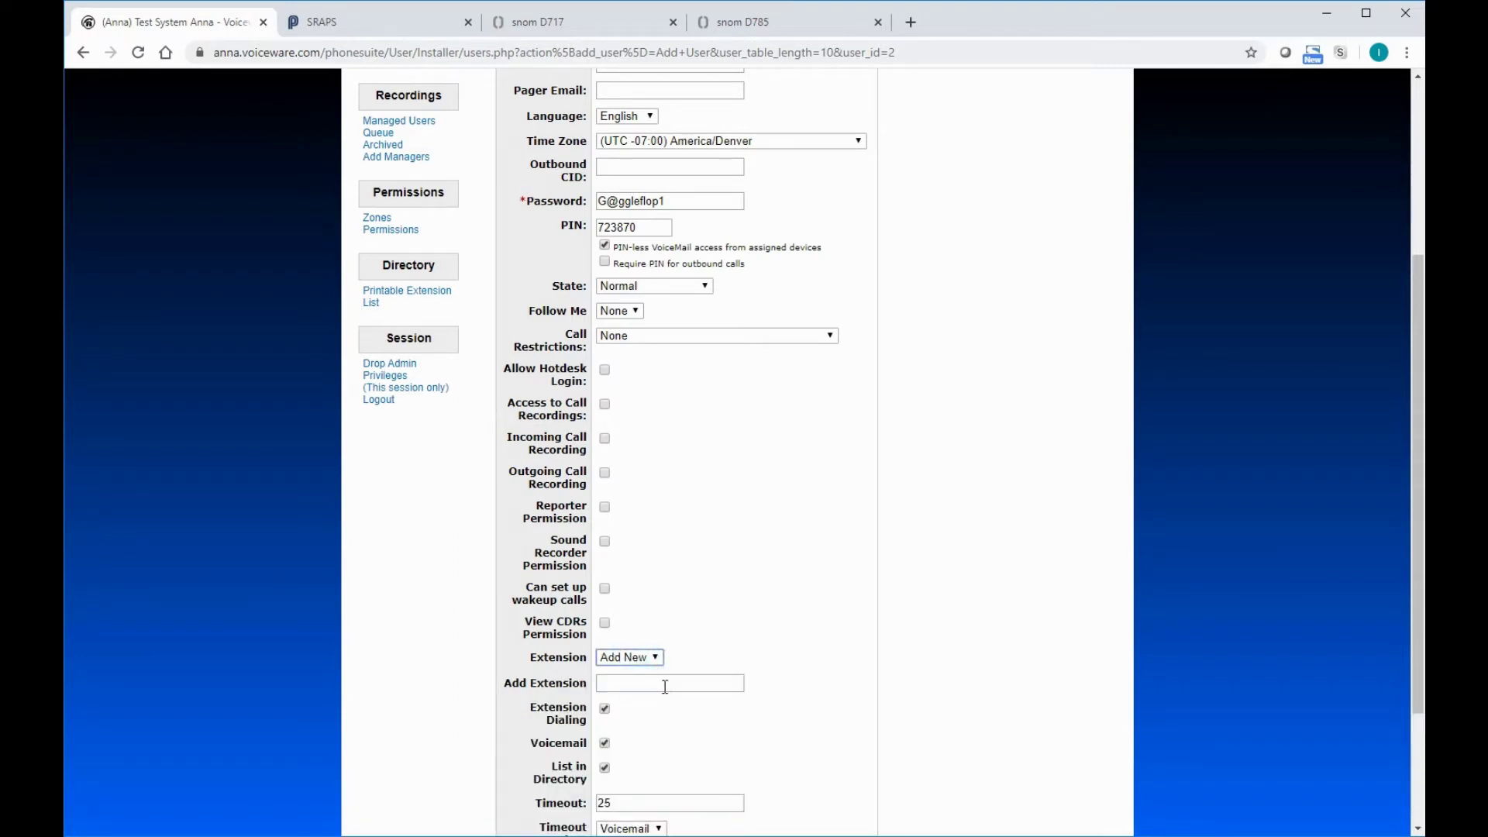
{"action": "left_click", "coordinate": [663, 683]}
{"action": "scroll", "coordinate": [833, 655], "scroll_direction": "down", "scroll_amount": 3}
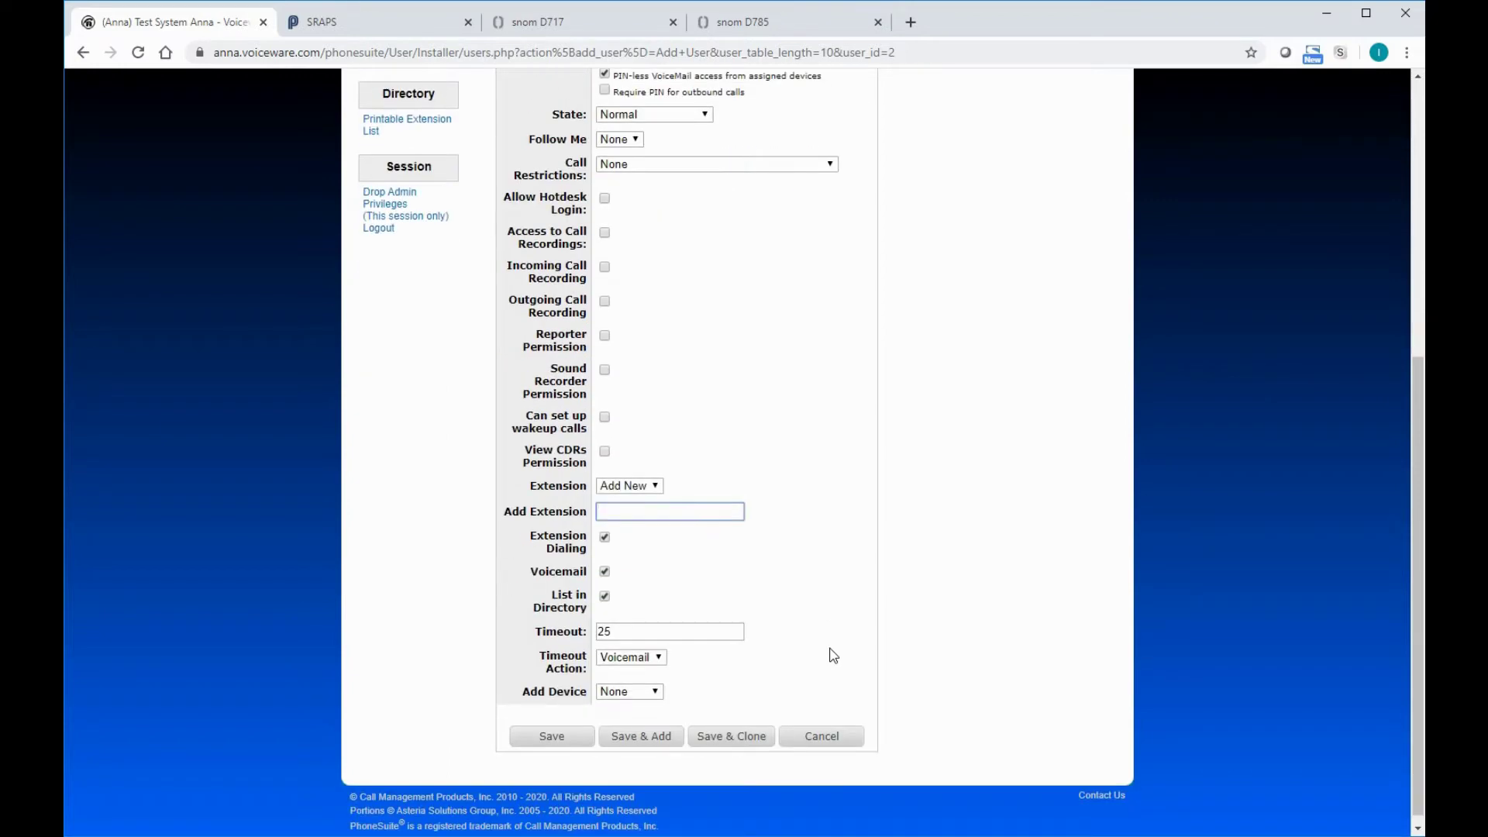
{"action": "type", "text": "402"}
{"action": "scroll", "coordinate": [923, 577], "scroll_direction": "down", "scroll_amount": 1}
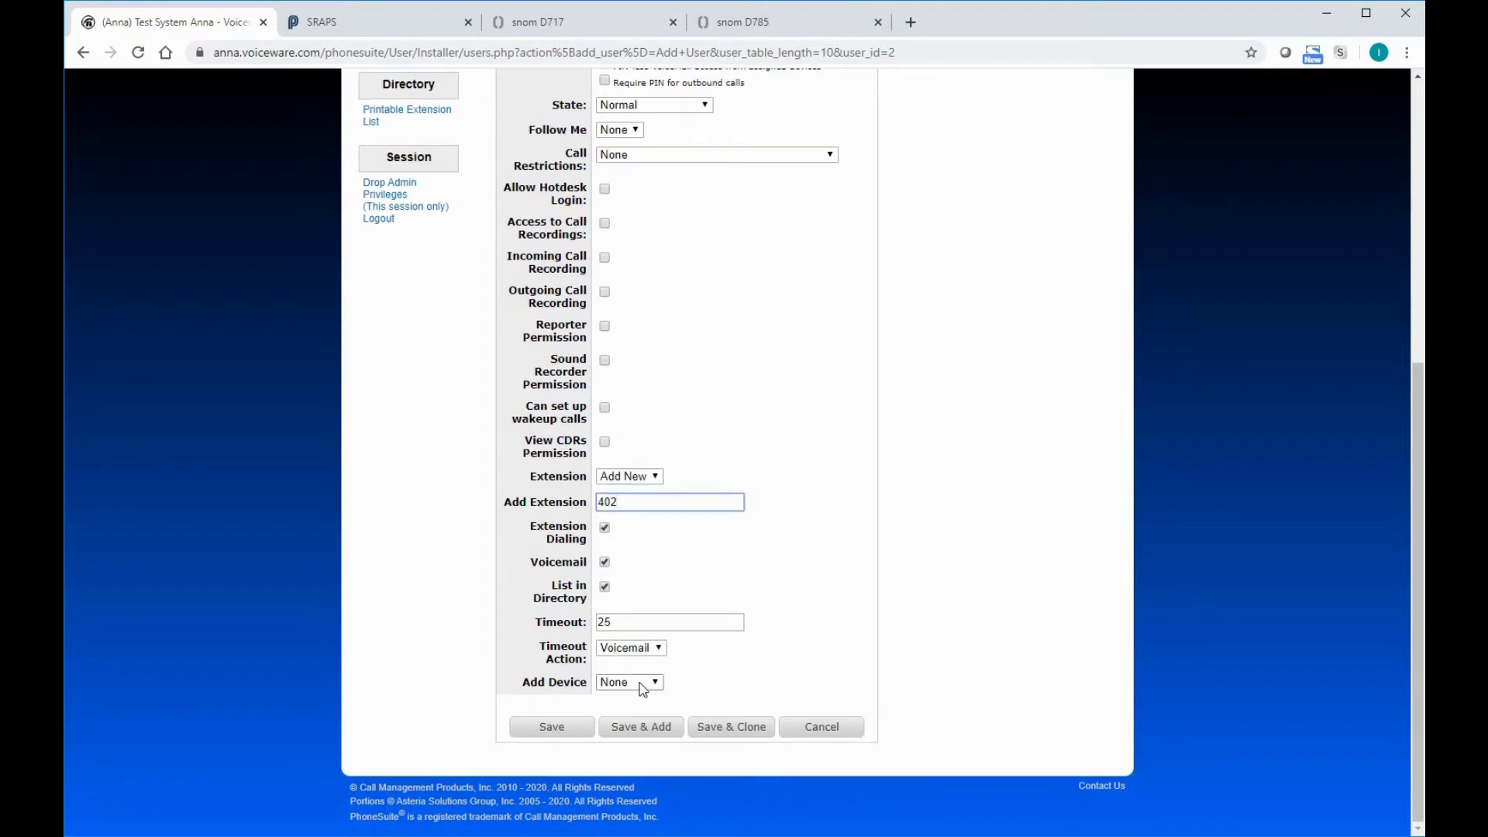
- Add a new device named 402 with the user's full name as its friendly name
{"action": "left_click", "coordinate": [642, 685]}
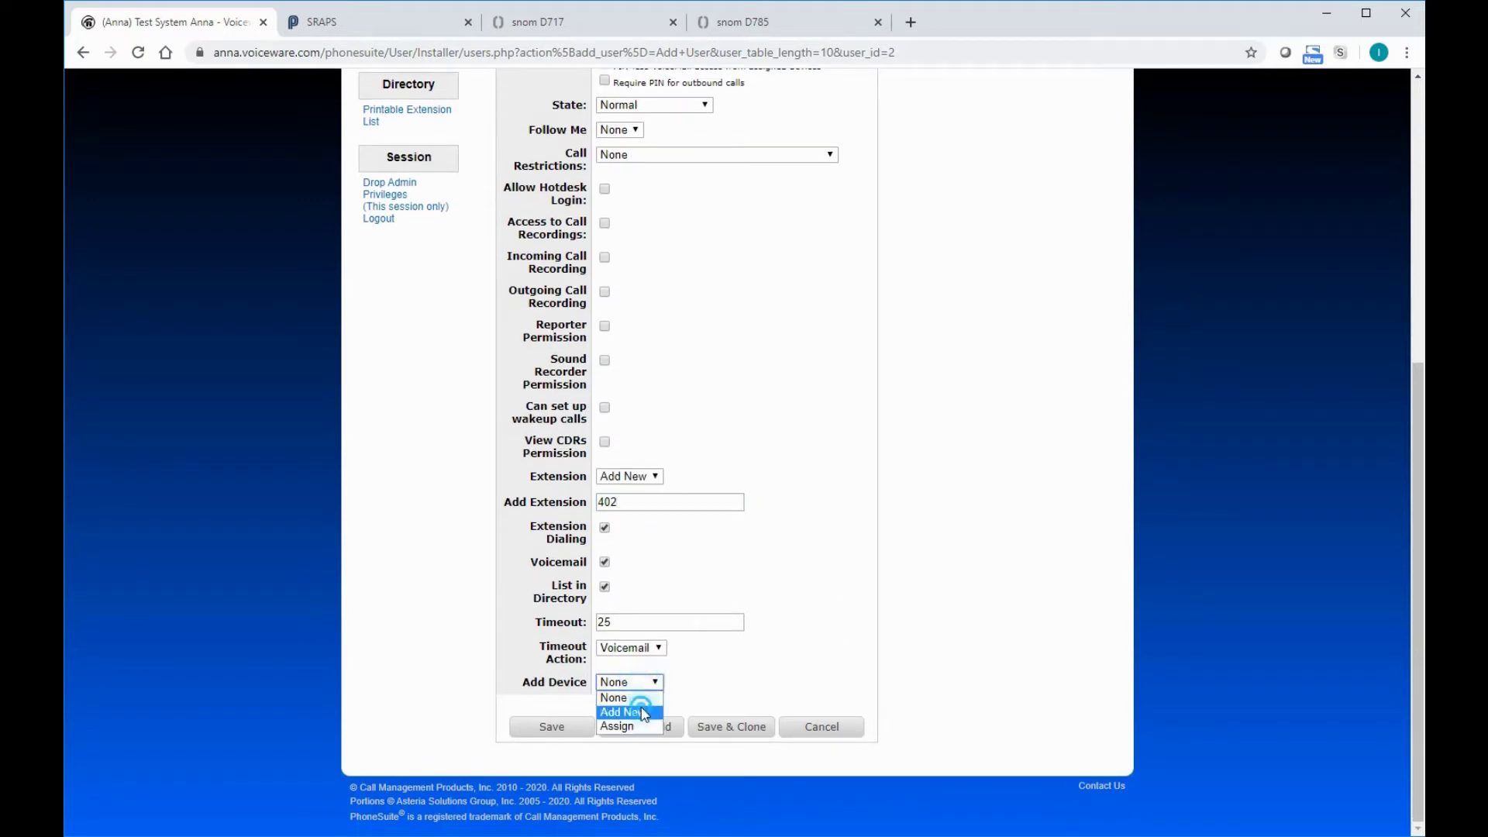
{"action": "left_click", "coordinate": [642, 714]}
{"action": "scroll", "coordinate": [994, 606], "scroll_direction": "down", "scroll_amount": 1}
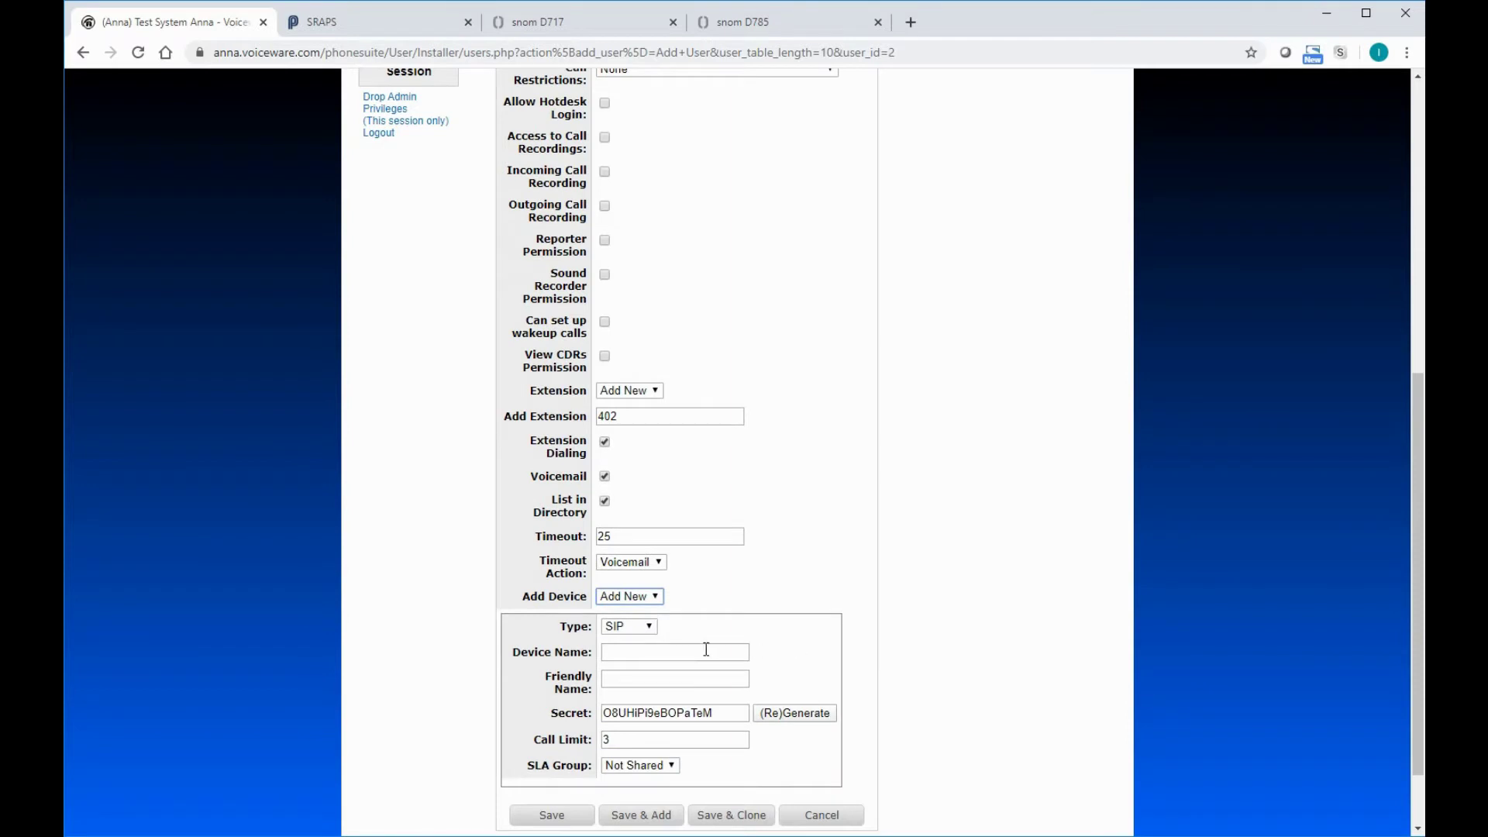
{"action": "left_click", "coordinate": [706, 650]}
{"action": "type", "text": "402"}
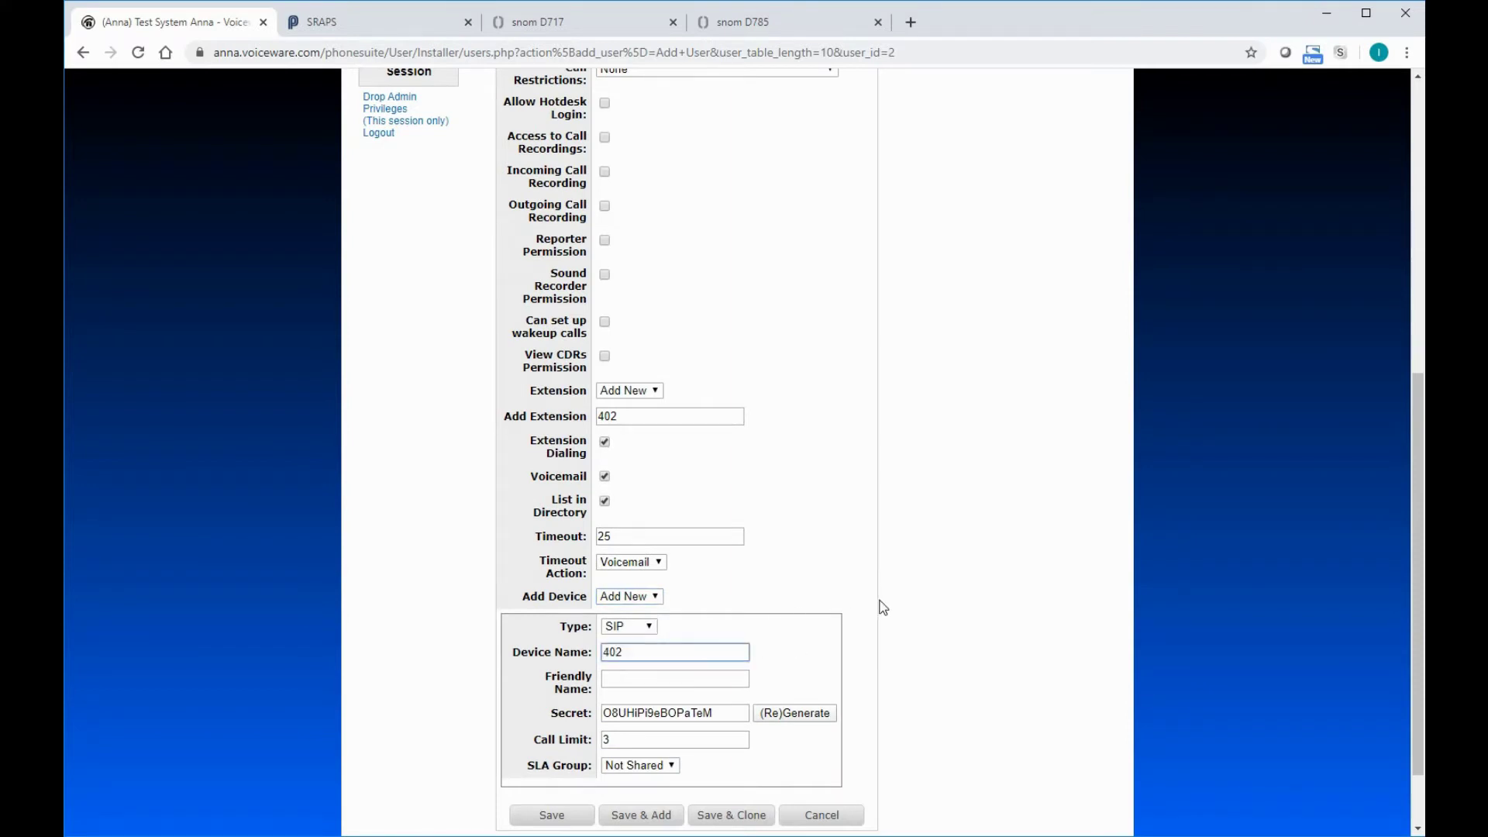
{"action": "left_click", "coordinate": [710, 678]}
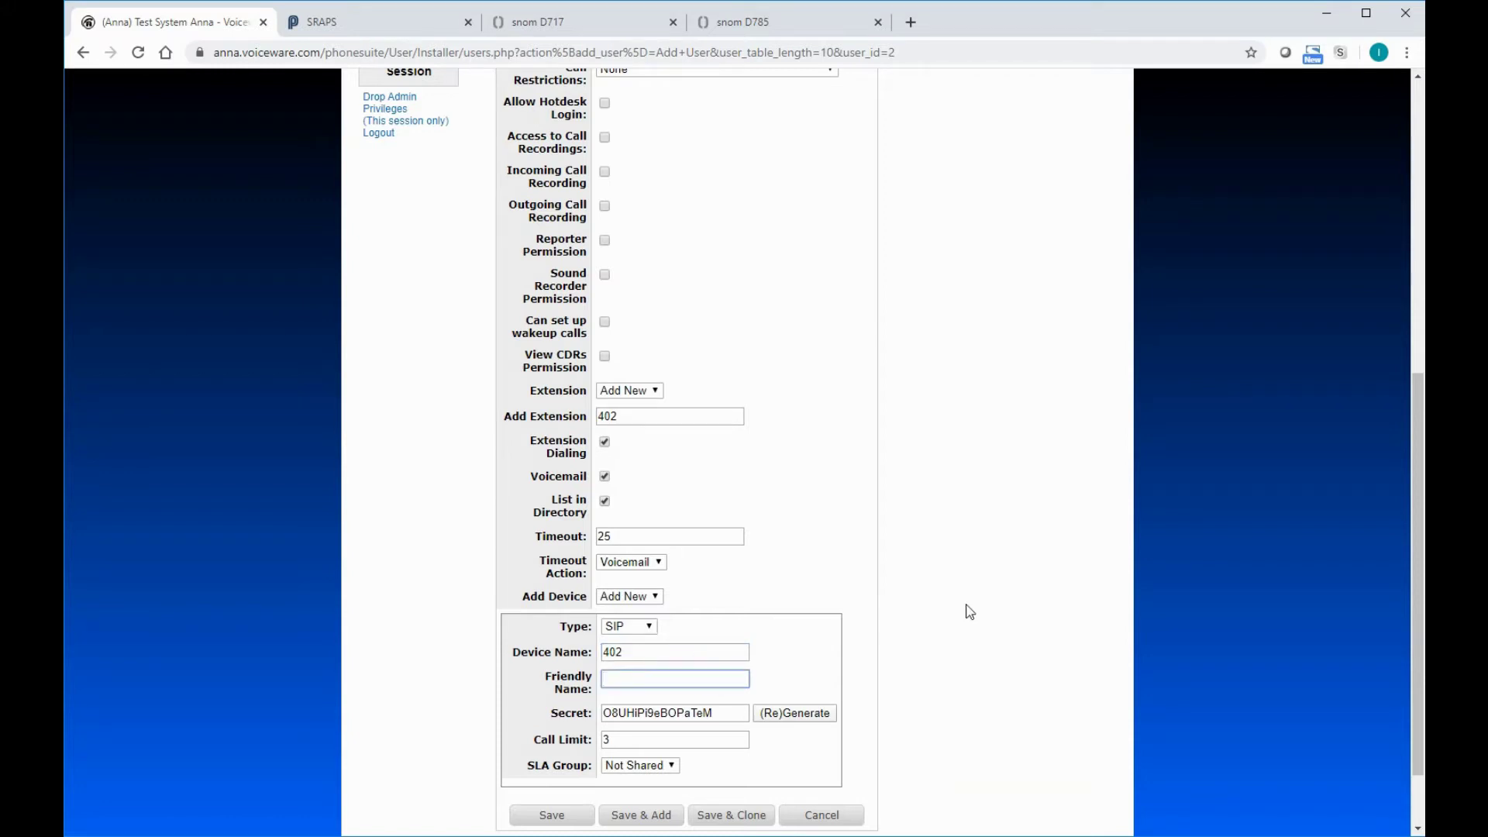
- Regenerate the new device's secret
{"action": "left_click", "coordinate": [965, 605]}
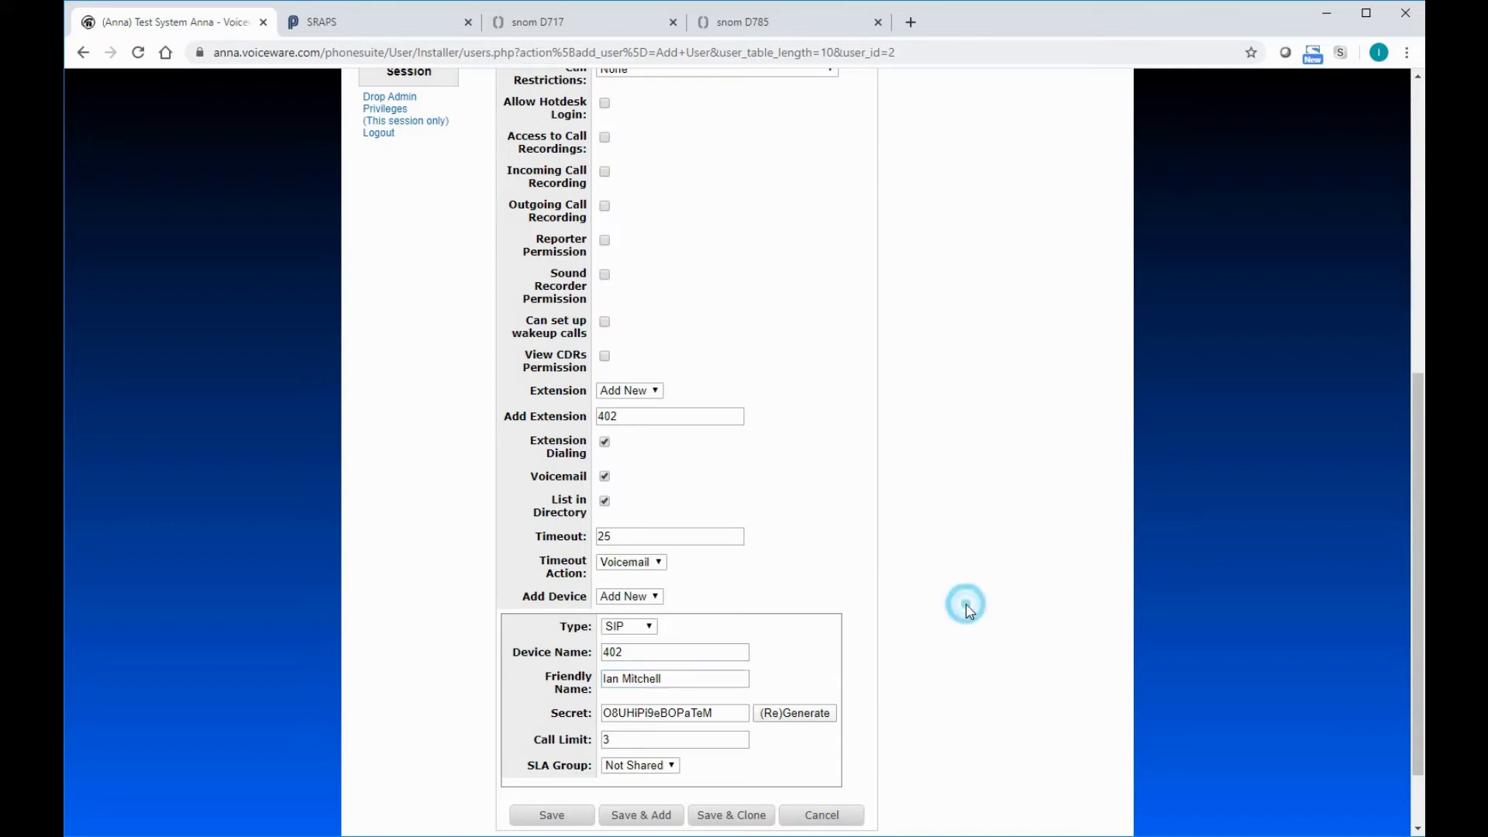
{"action": "scroll", "coordinate": [957, 558], "scroll_direction": "down", "scroll_amount": 2}
{"action": "left_click", "coordinate": [792, 629]}
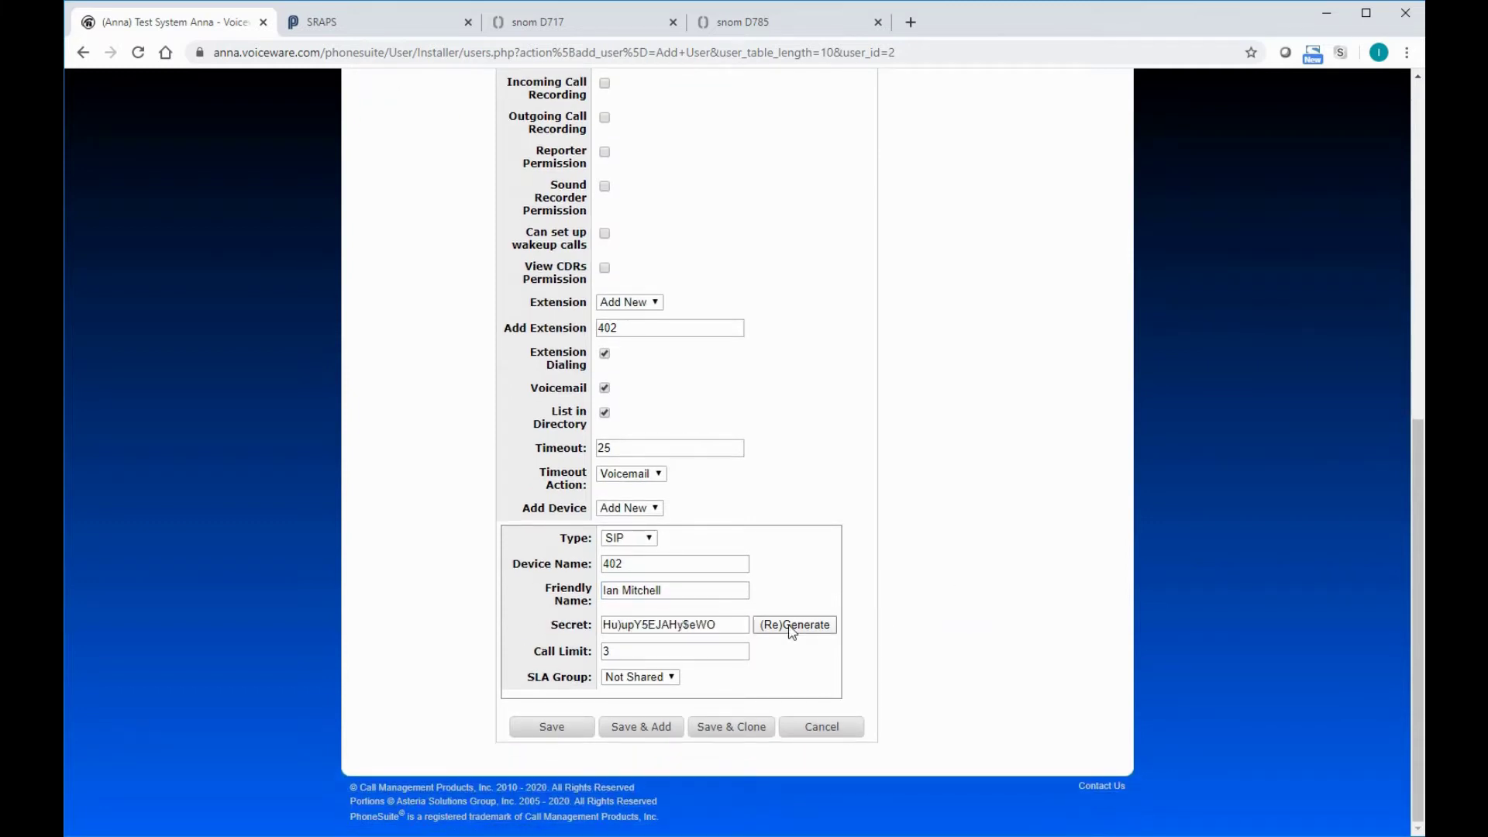
{"action": "left_click", "coordinate": [795, 628]}
{"action": "left_click", "coordinate": [799, 628]}
{"action": "left_click", "coordinate": [803, 629]}
{"action": "left_click", "coordinate": [803, 630]}
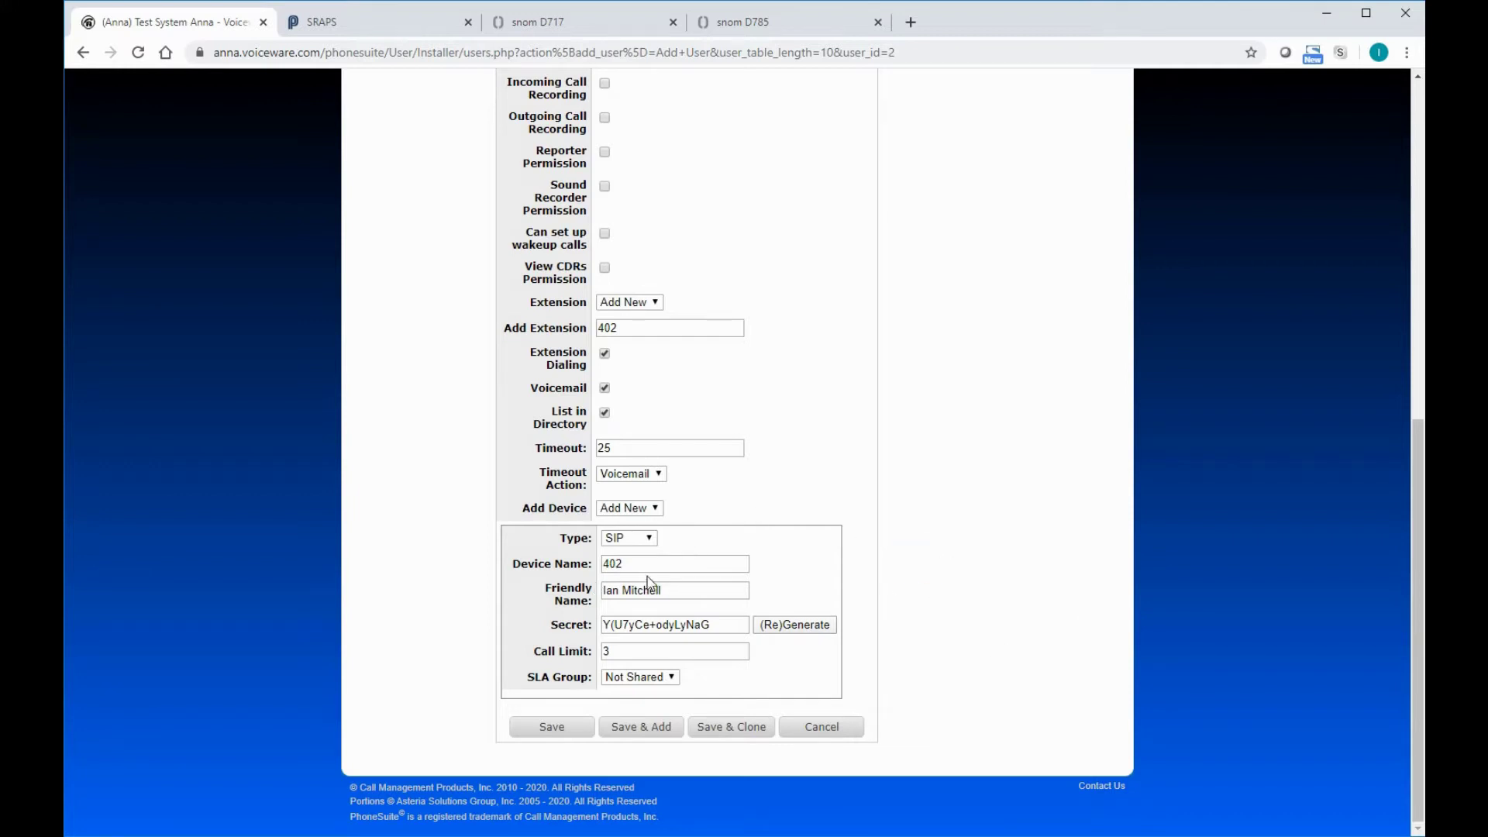
- Keep SIP as the device type, recheck the extension and device entries, and save the user
{"action": "left_click", "coordinate": [642, 539]}
{"action": "left_click", "coordinate": [649, 545]}
{"action": "left_click", "coordinate": [676, 566]}
{"action": "left_click", "coordinate": [665, 330]}
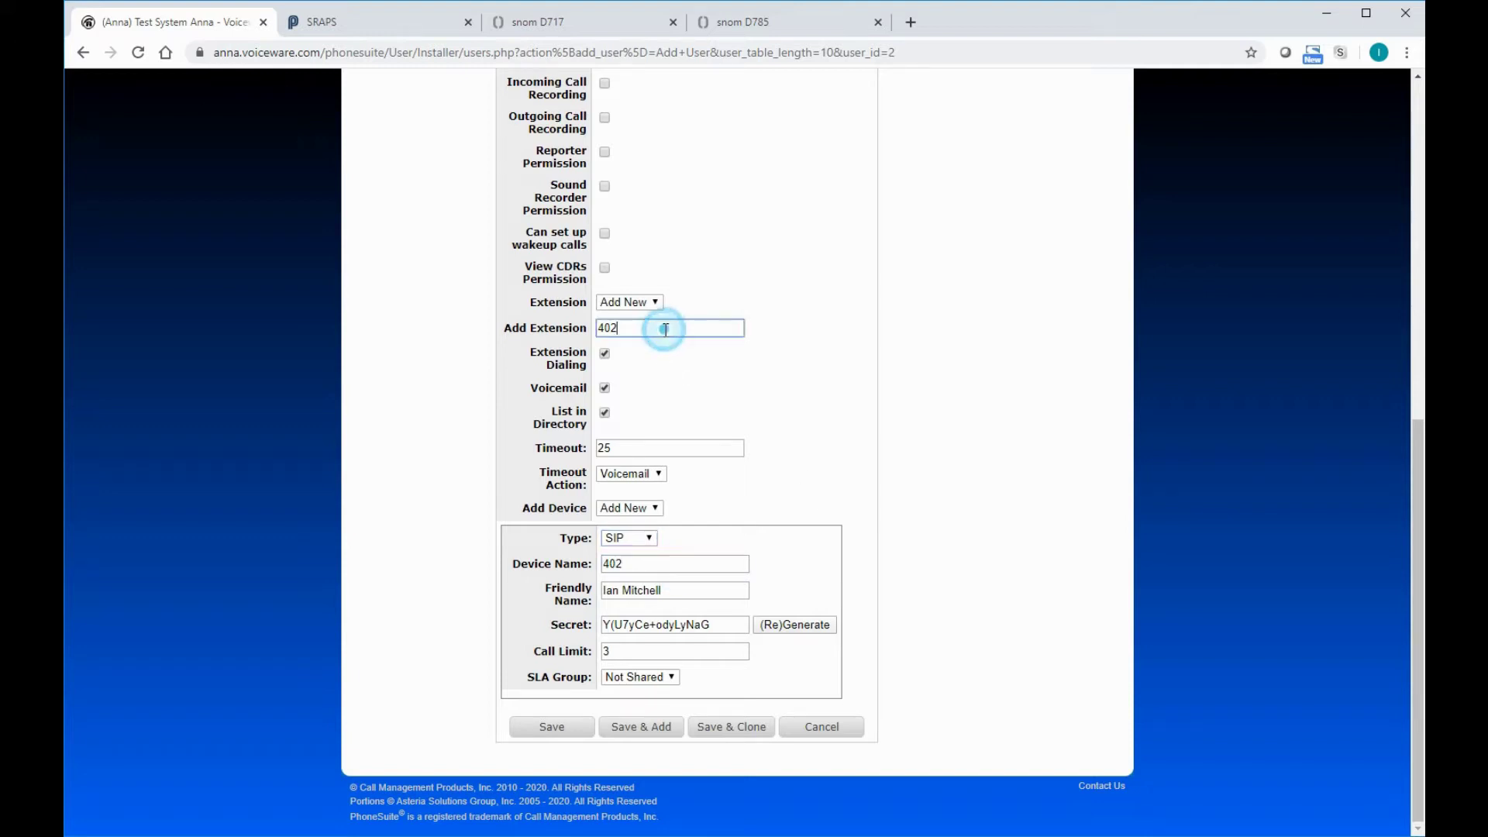
{"action": "left_click", "coordinate": [695, 592]}
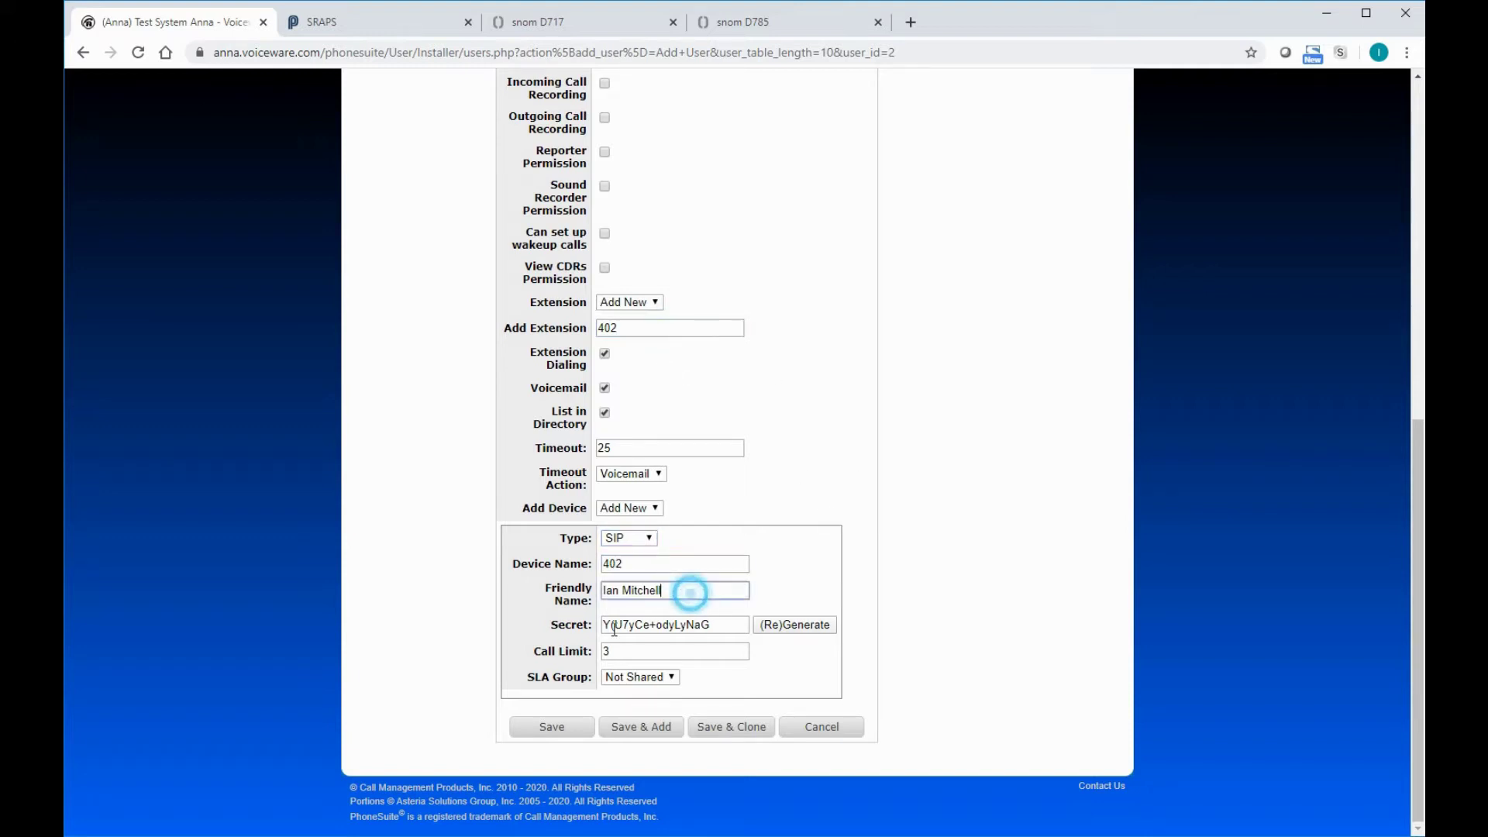
{"action": "left_click", "coordinate": [924, 561]}
{"action": "scroll", "coordinate": [901, 591], "scroll_direction": "up", "scroll_amount": 8}
{"action": "left_click", "coordinate": [558, 729]}
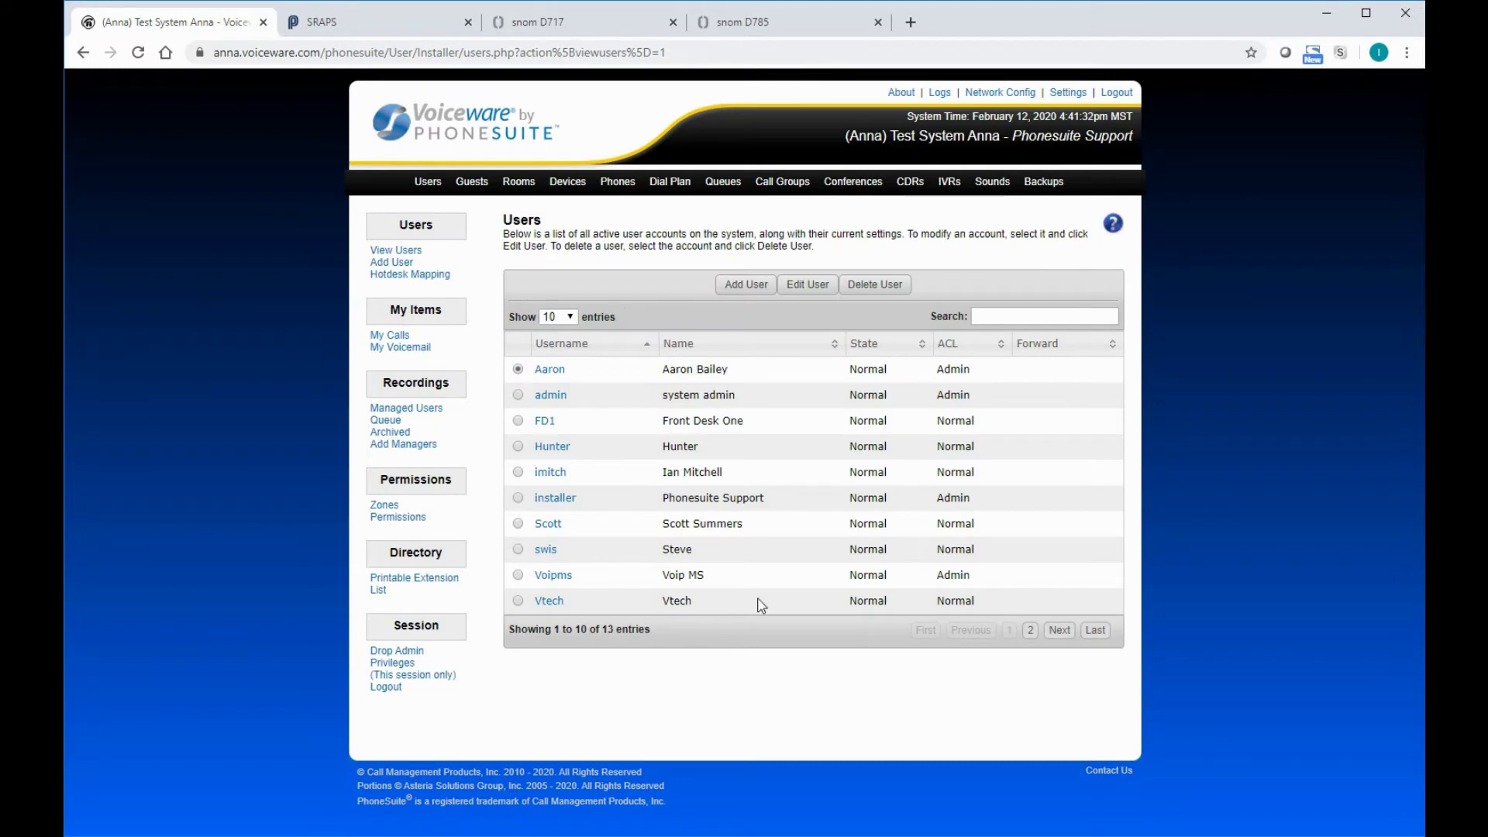
{"action": "left_click", "coordinate": [550, 474]}
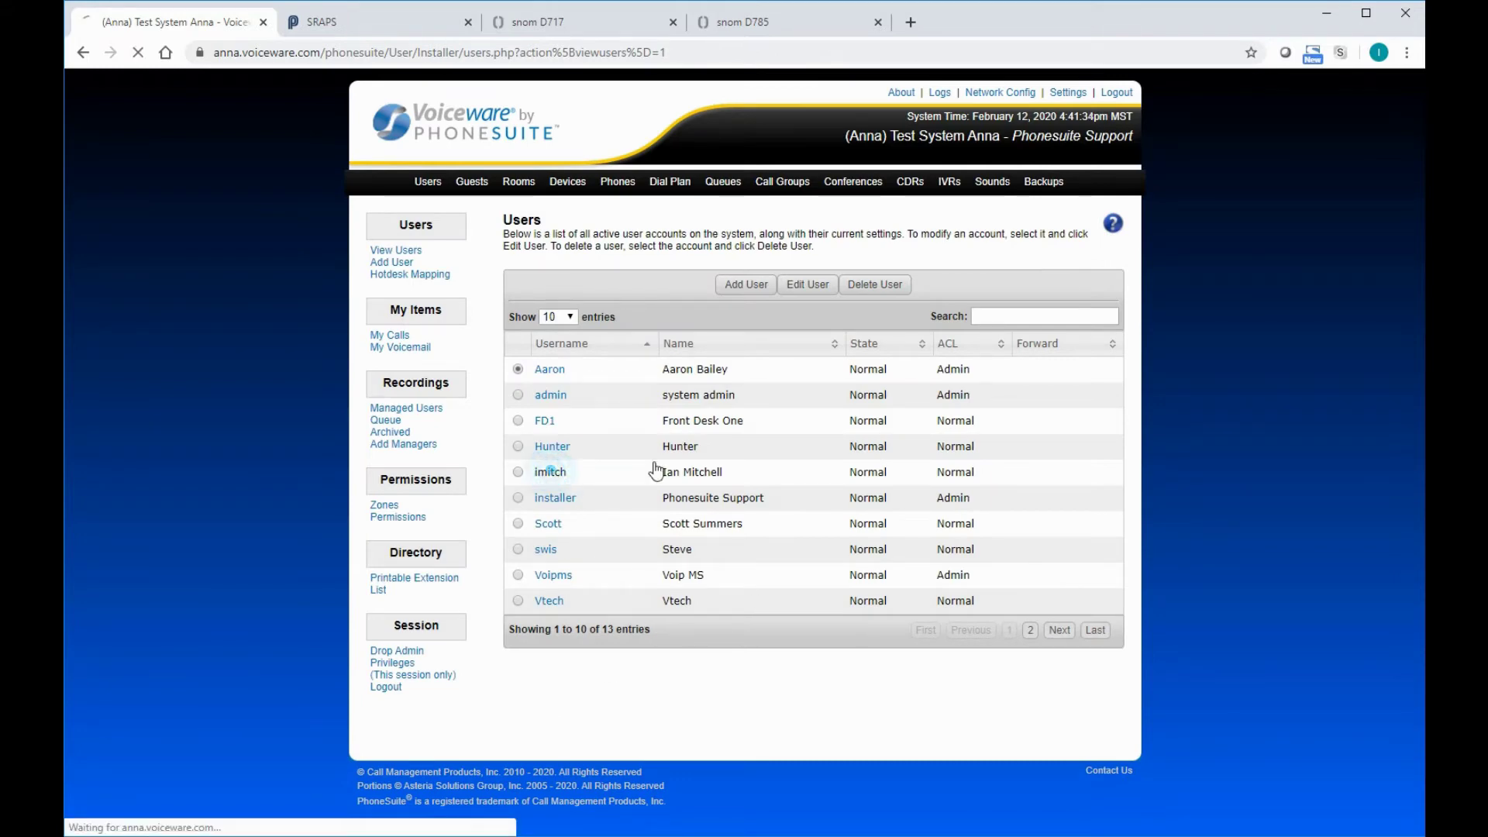
{"action": "scroll", "coordinate": [936, 349], "scroll_direction": "down", "scroll_amount": 3}
{"action": "scroll", "coordinate": [936, 349], "scroll_direction": "up", "scroll_amount": 3}
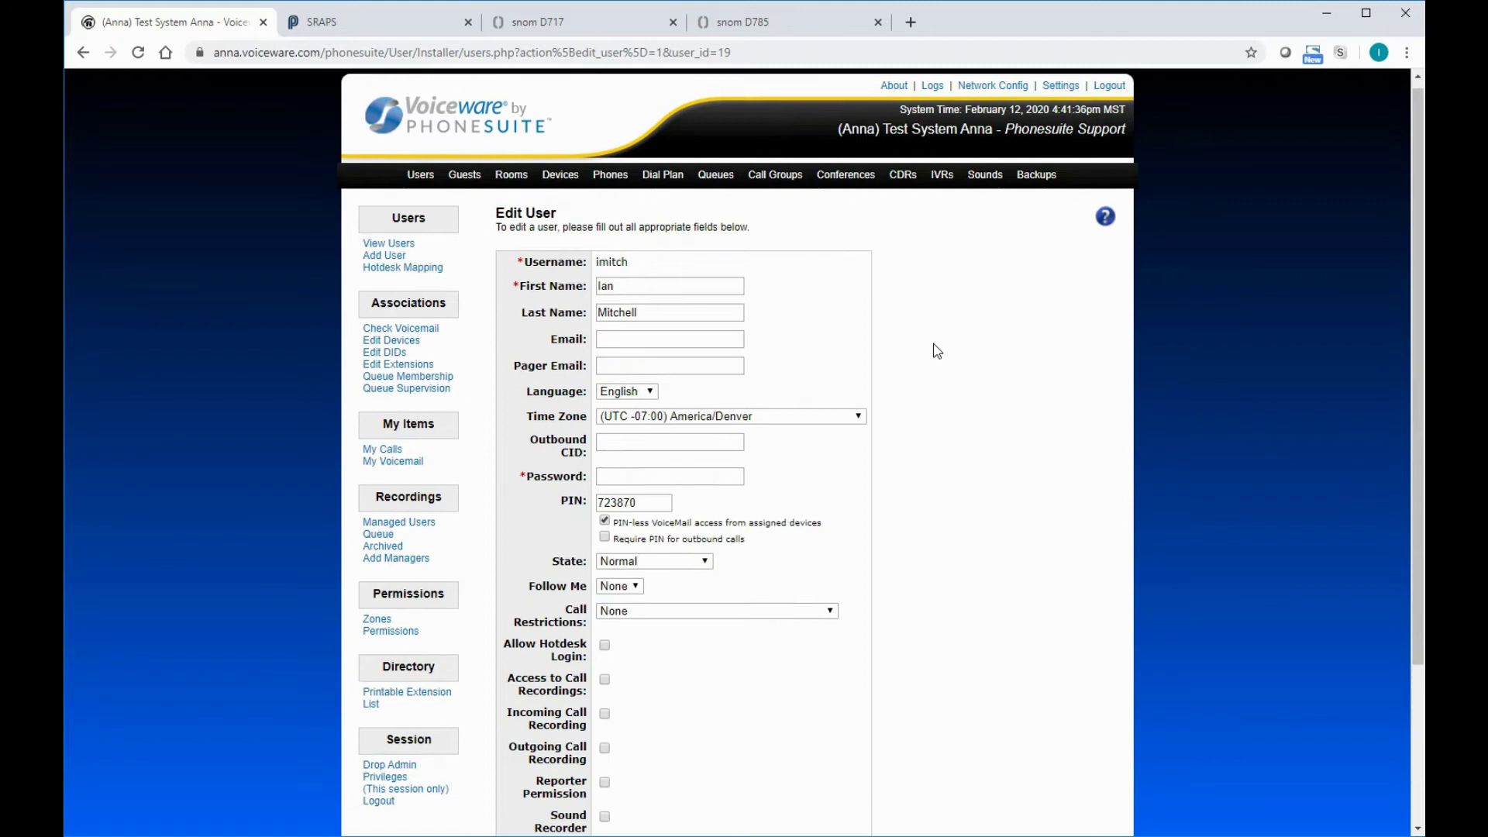
{"action": "scroll", "coordinate": [937, 349], "scroll_direction": "down", "scroll_amount": 3}
{"action": "scroll", "coordinate": [936, 352], "scroll_direction": "up", "scroll_amount": 3}
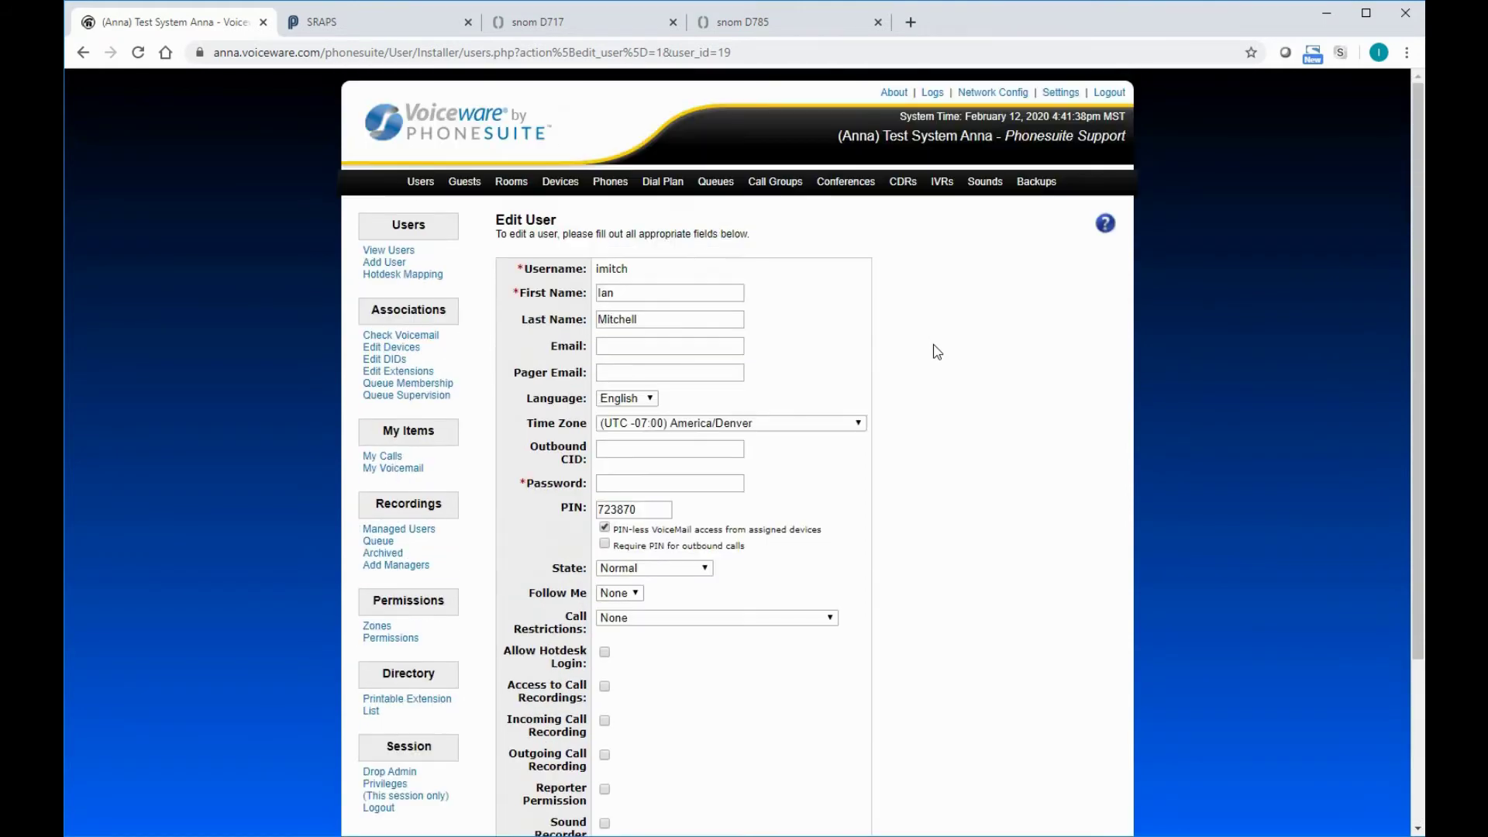
{"action": "scroll", "coordinate": [840, 411], "scroll_direction": "down", "scroll_amount": 3}
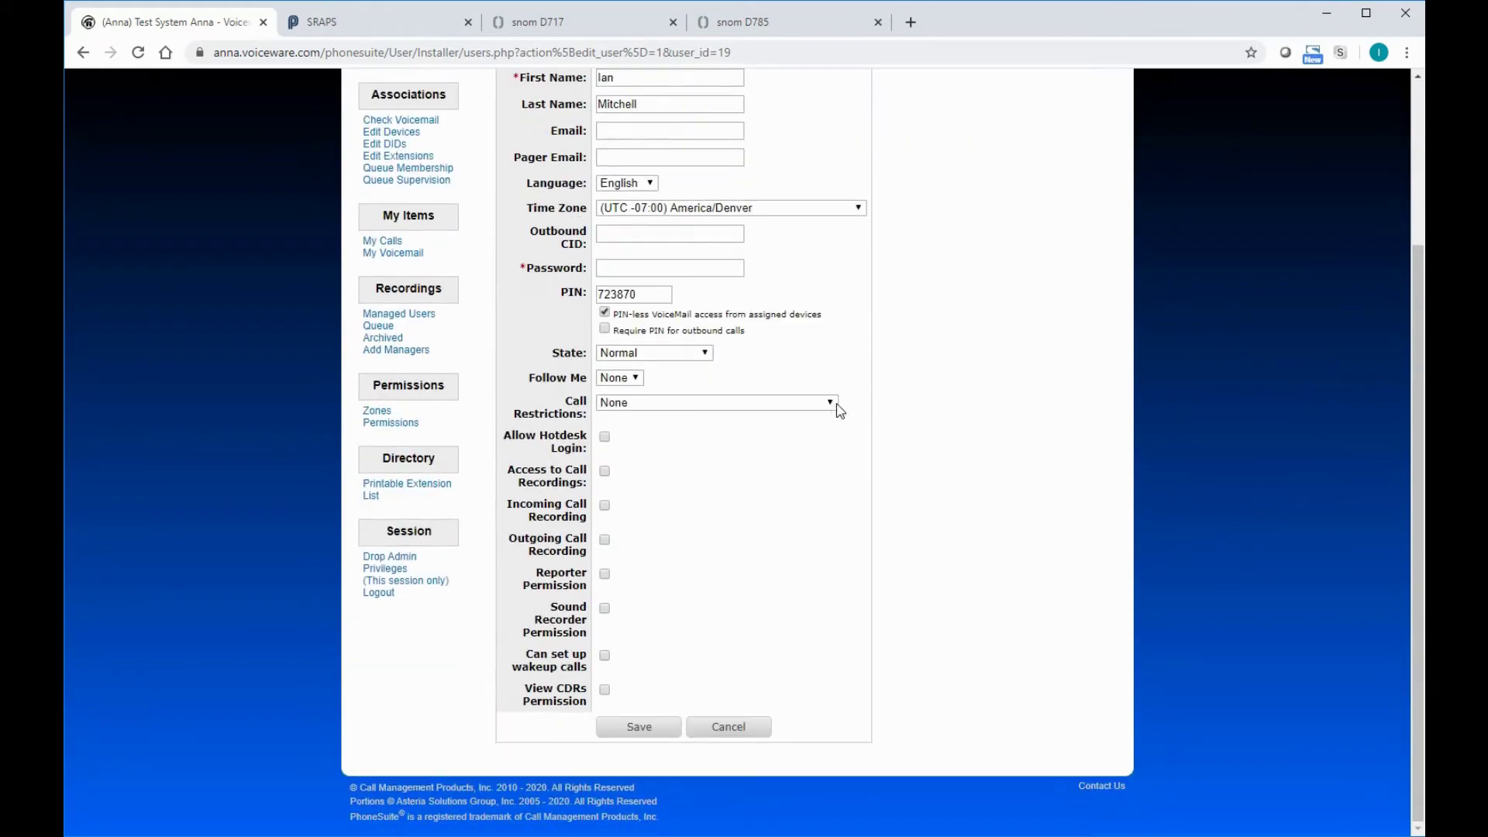
{"action": "scroll", "coordinate": [840, 411], "scroll_direction": "up", "scroll_amount": 3}
- Open device 402 from the Devices list and reveal its advanced settings
{"action": "left_click", "coordinate": [567, 186]}
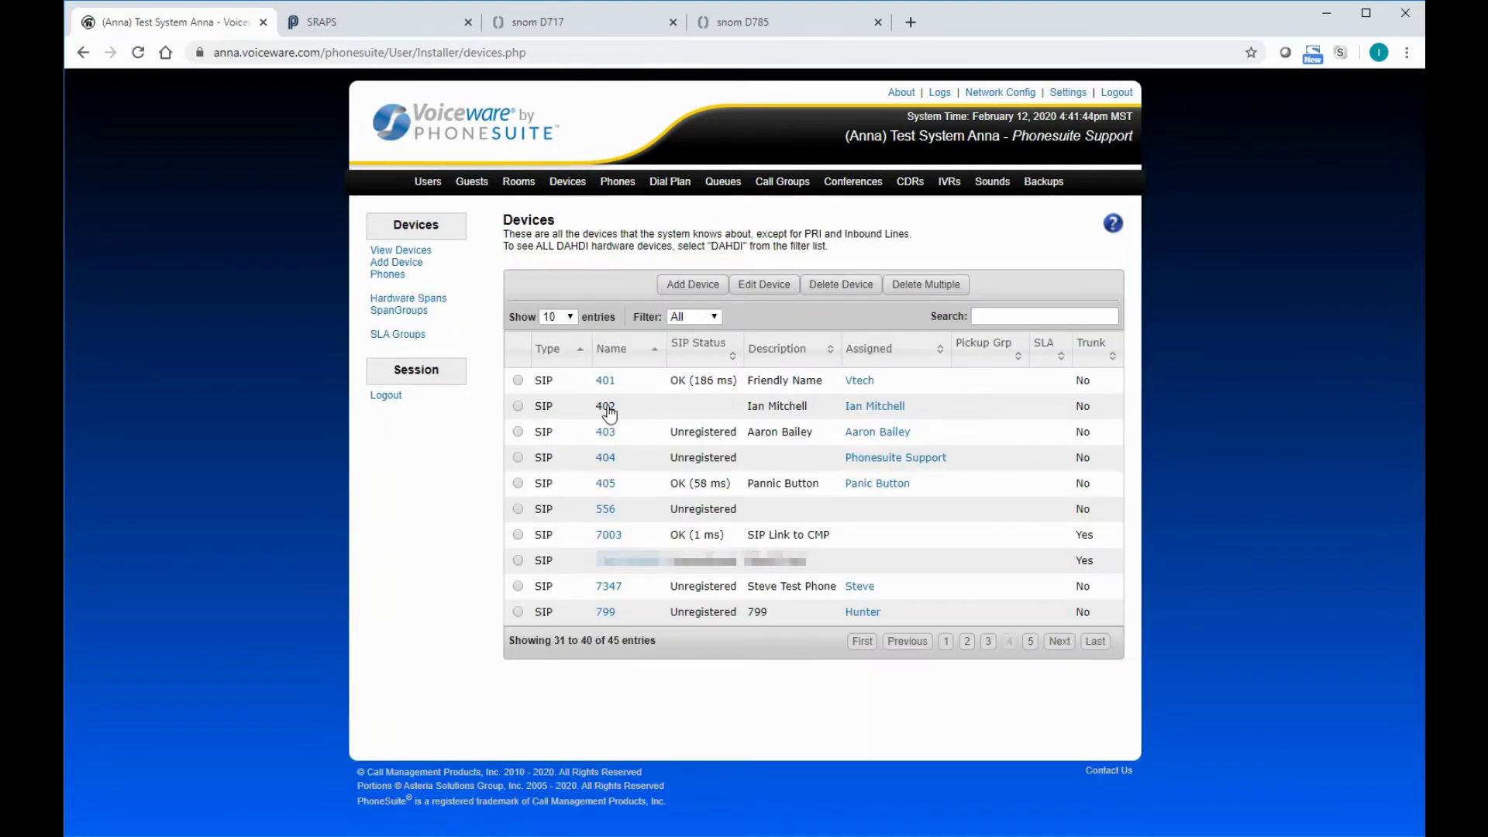
{"action": "left_click", "coordinate": [606, 407]}
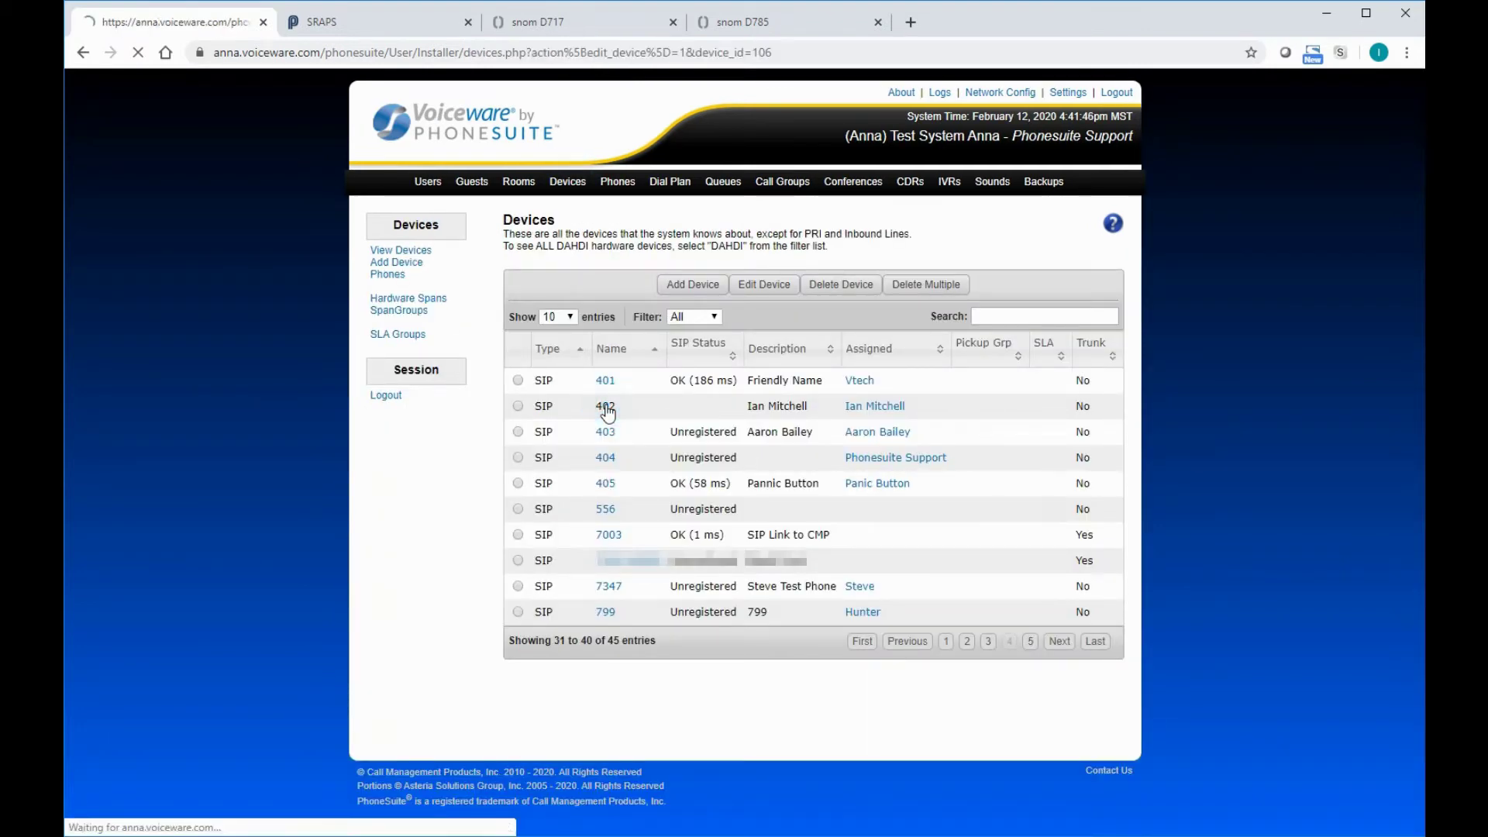
{"action": "left_click", "coordinate": [693, 500]}
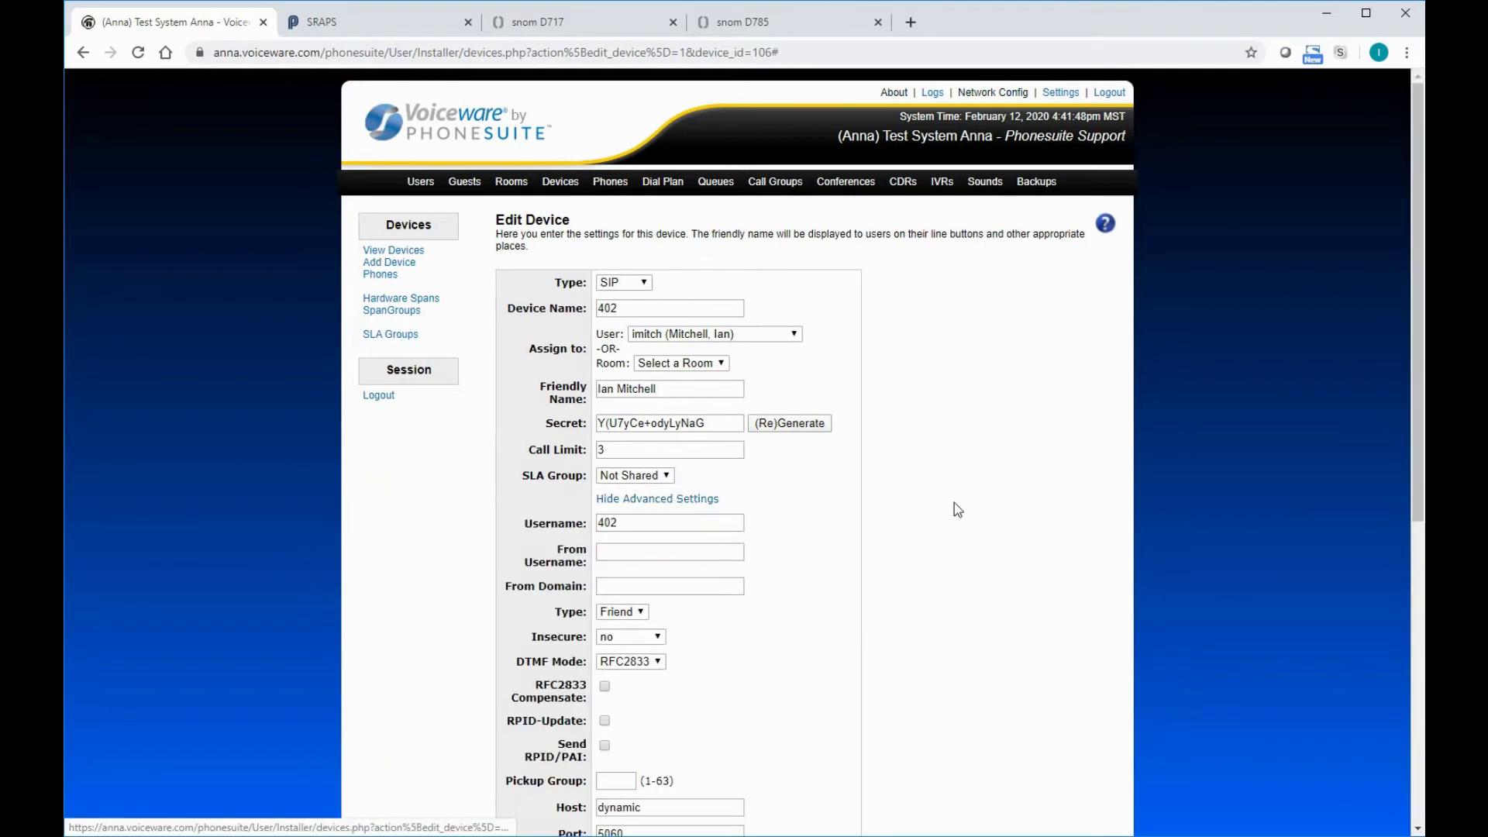
{"action": "left_click", "coordinate": [984, 418]}
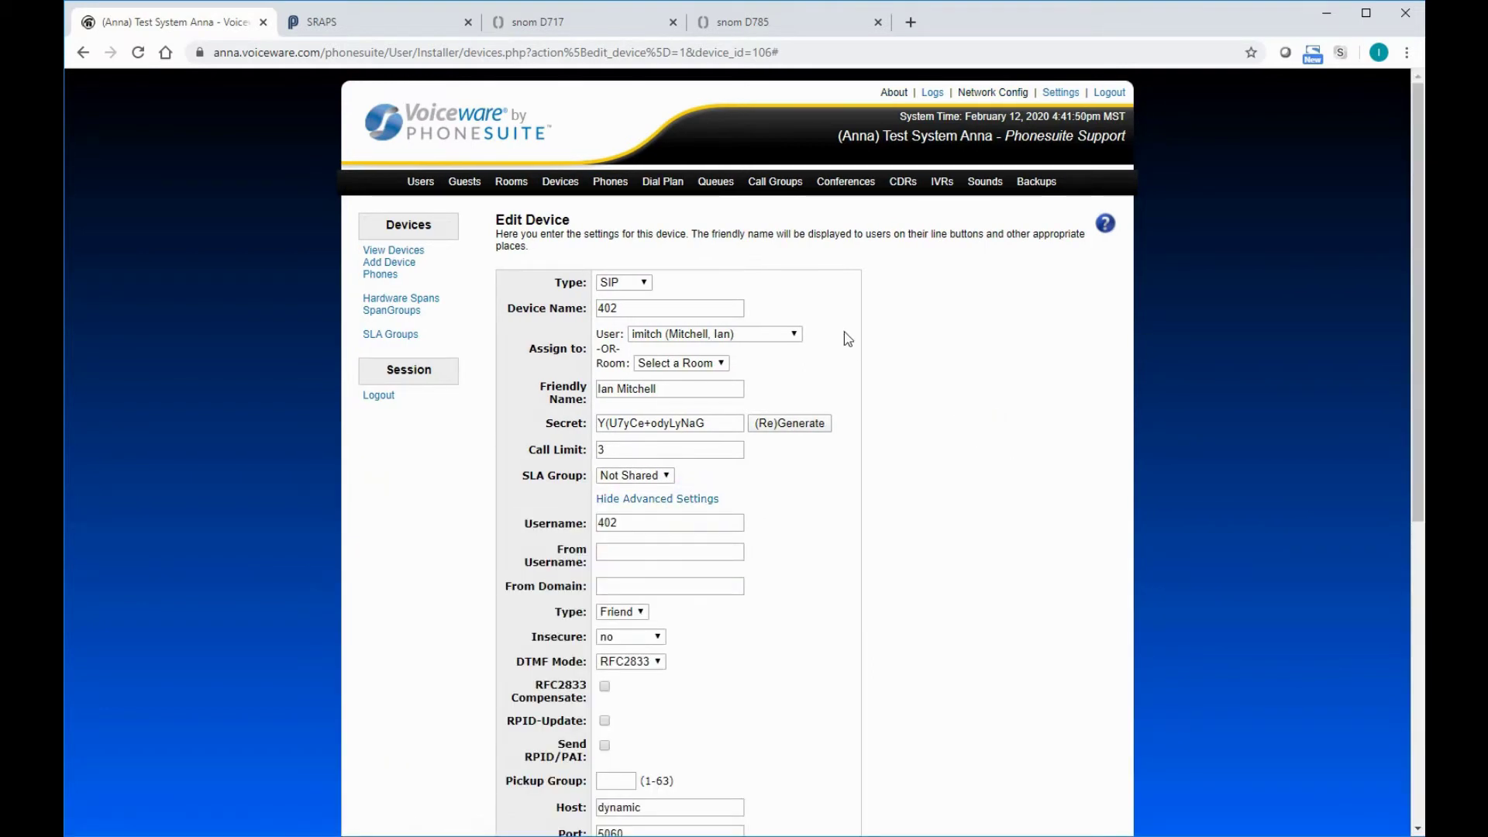
{"action": "scroll", "coordinate": [990, 388], "scroll_direction": "down", "scroll_amount": 3}
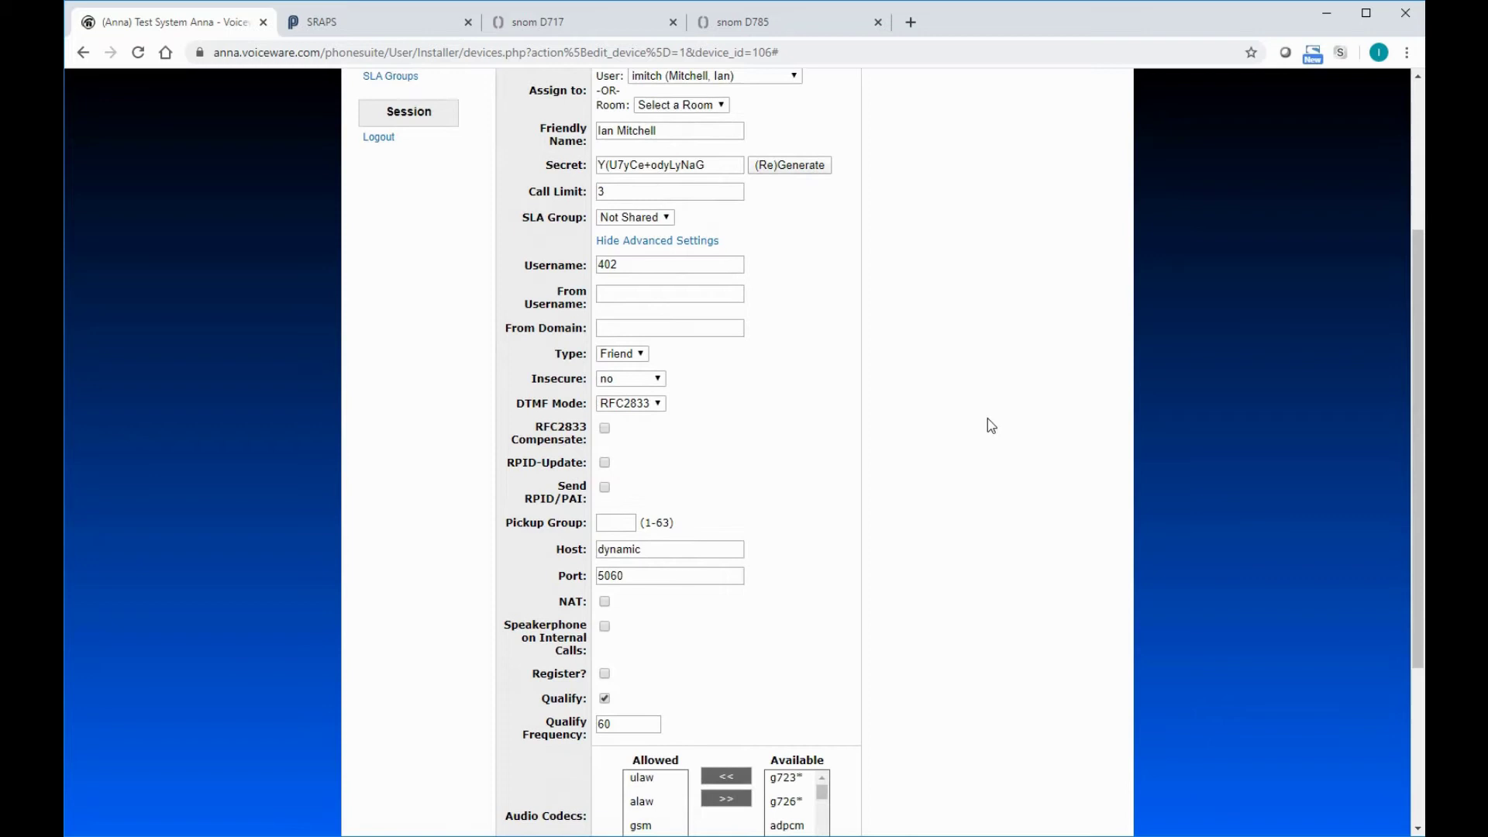
{"action": "scroll", "coordinate": [987, 421], "scroll_direction": "down", "scroll_amount": 1}
{"action": "scroll", "coordinate": [1026, 515], "scroll_direction": "down", "scroll_amount": 2}
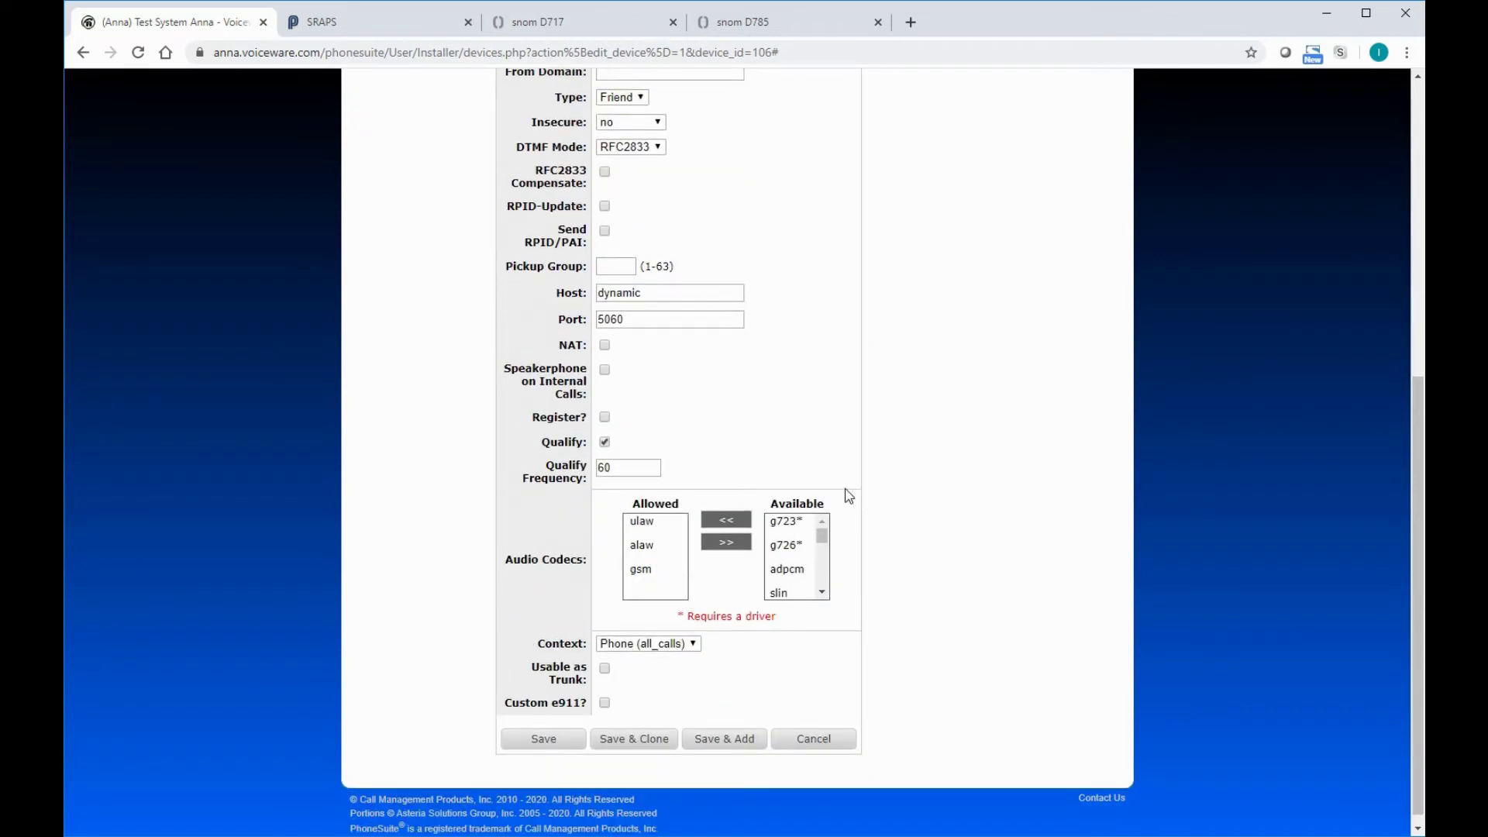
{"action": "scroll", "coordinate": [963, 478], "scroll_direction": "up", "scroll_amount": 2}
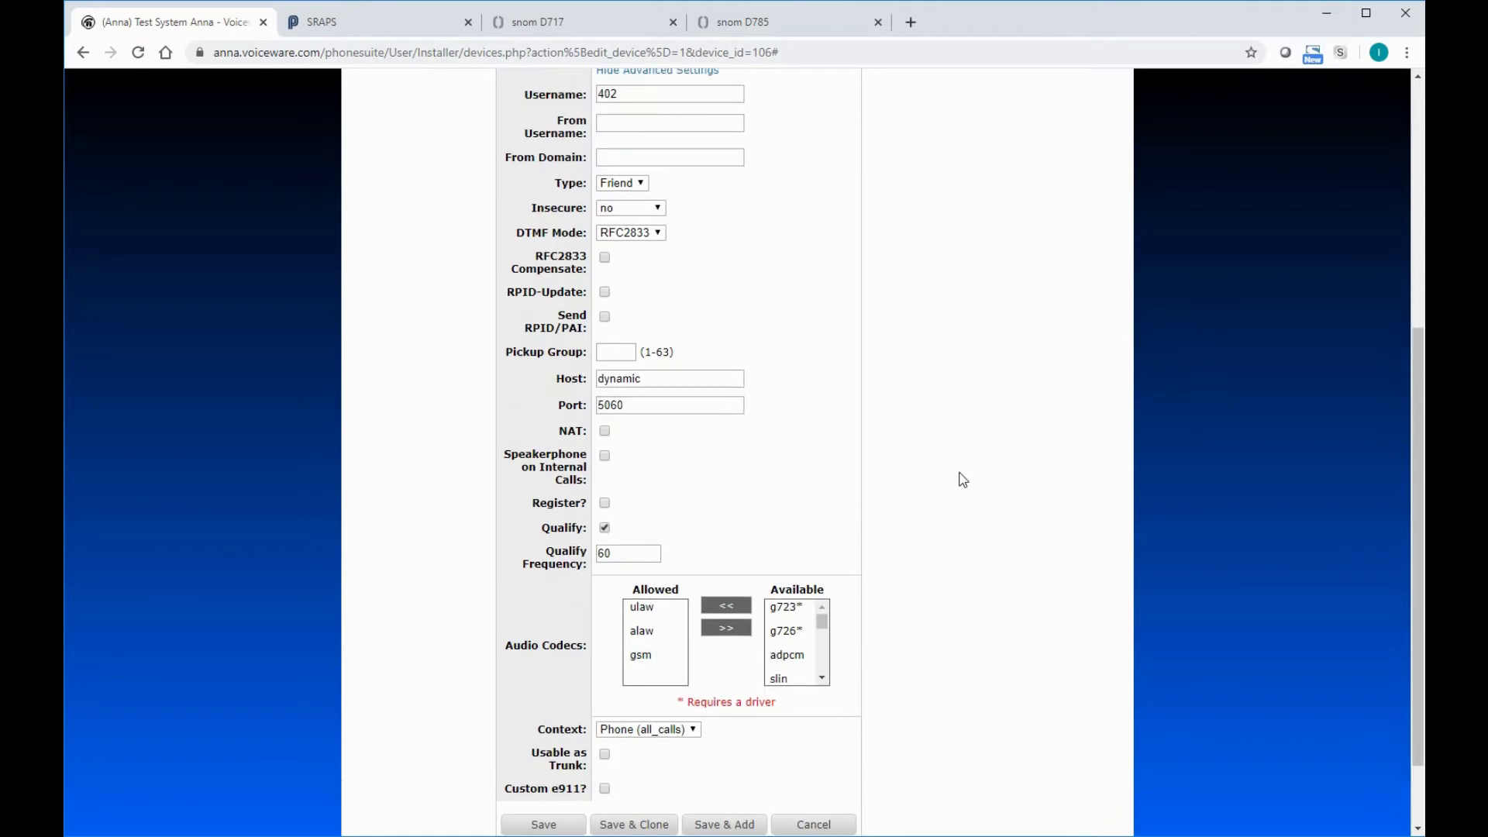
{"action": "scroll", "coordinate": [1079, 333], "scroll_direction": "up", "scroll_amount": 3}
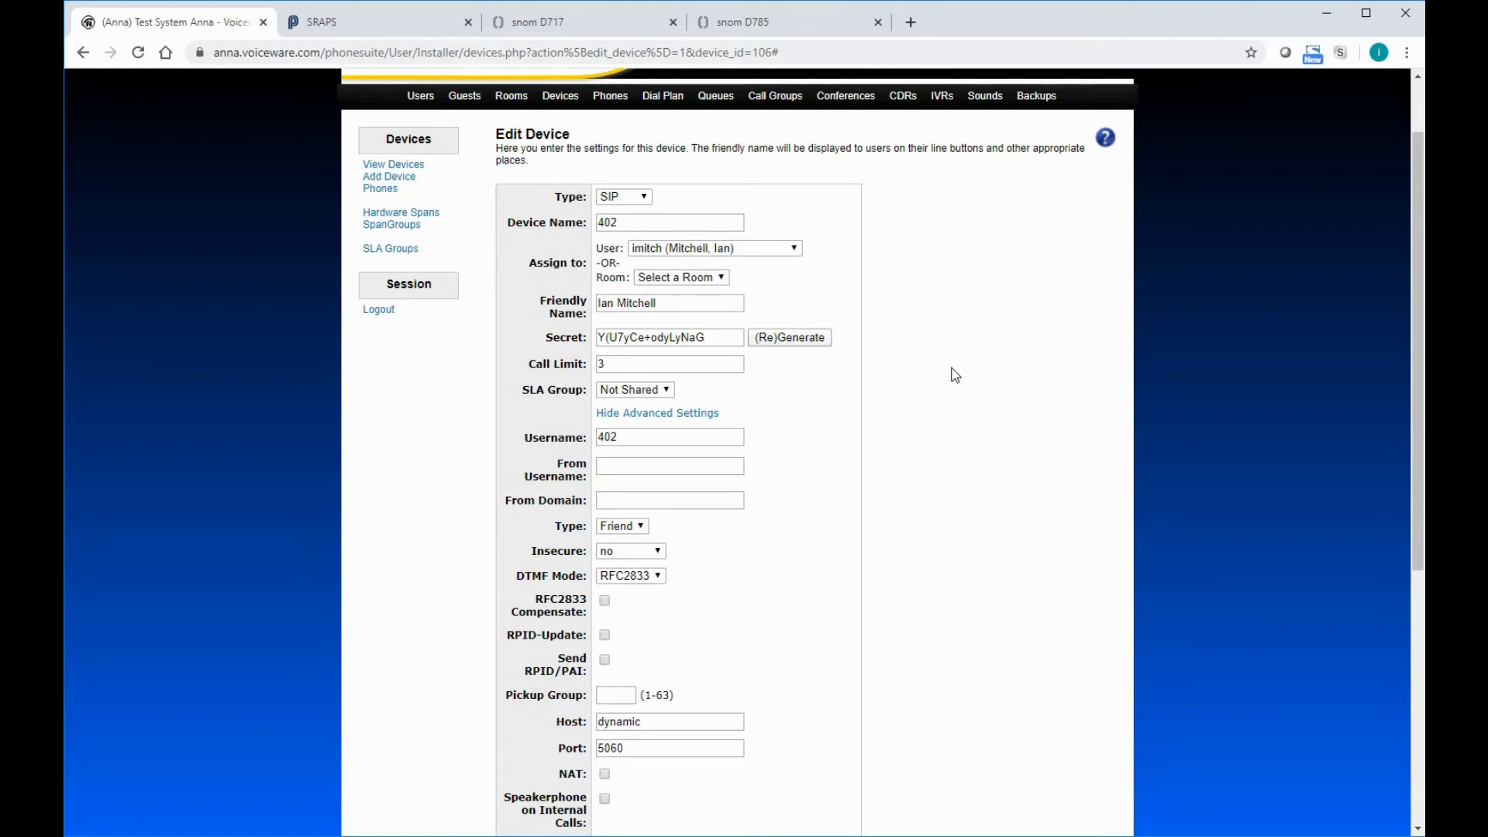
- Keep device 402 assigned to its user, save it, and go to the Phones list
{"action": "left_click", "coordinate": [790, 248]}
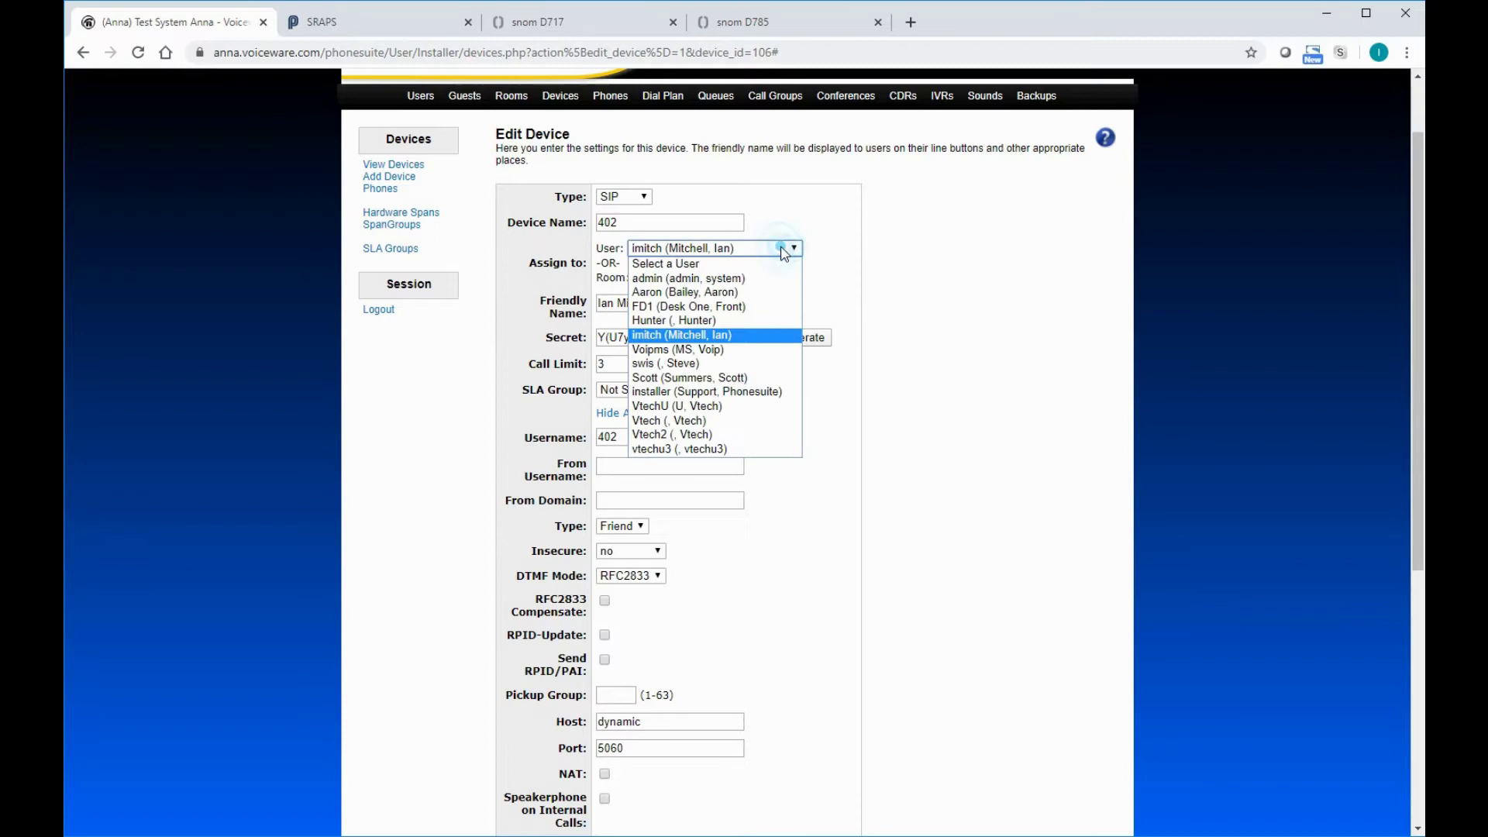
{"action": "left_click", "coordinate": [784, 249]}
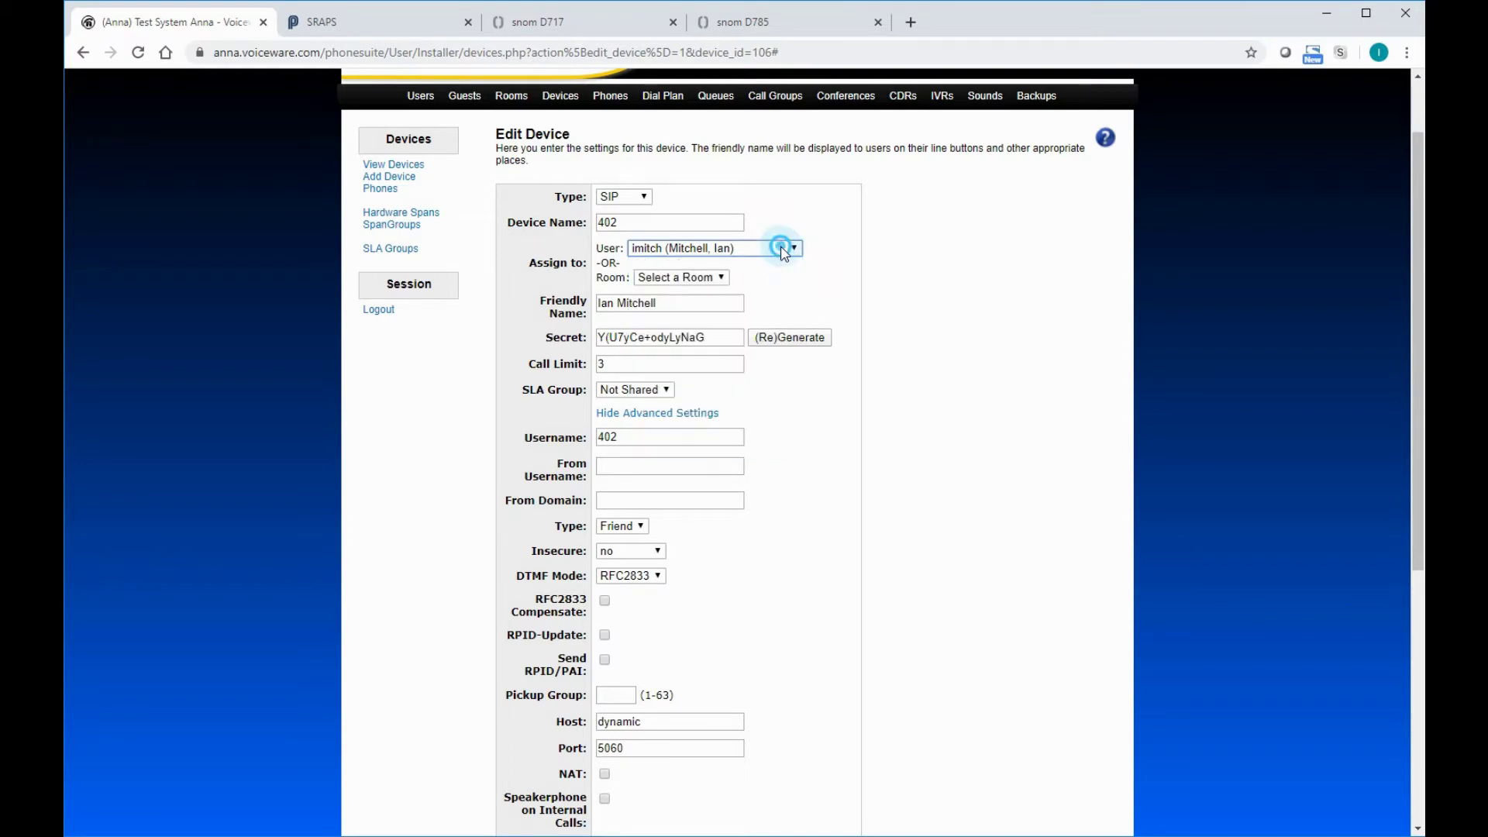
{"action": "scroll", "coordinate": [946, 314], "scroll_direction": "down", "scroll_amount": 5}
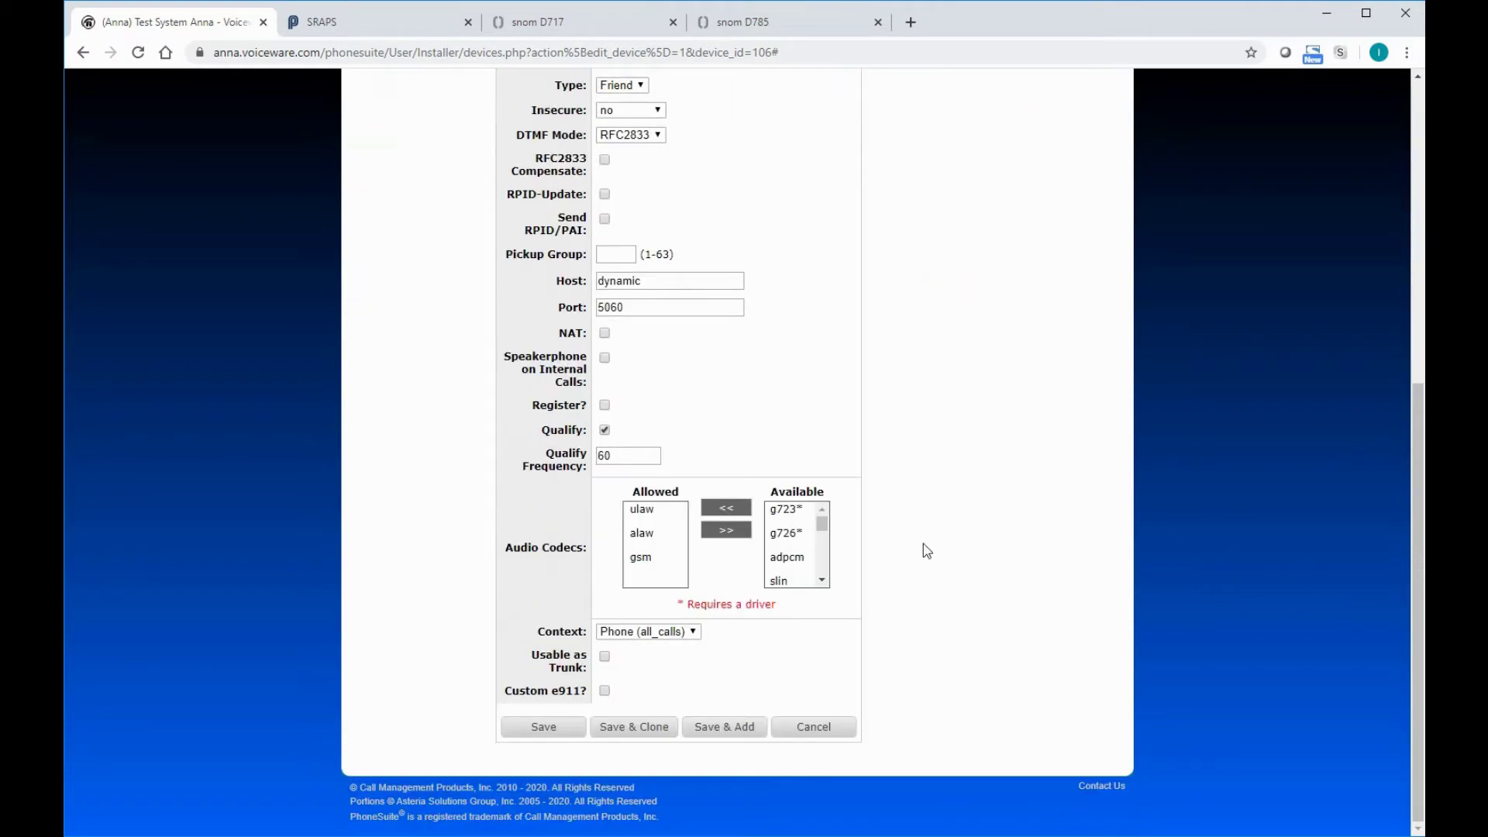
{"action": "left_click", "coordinate": [543, 726]}
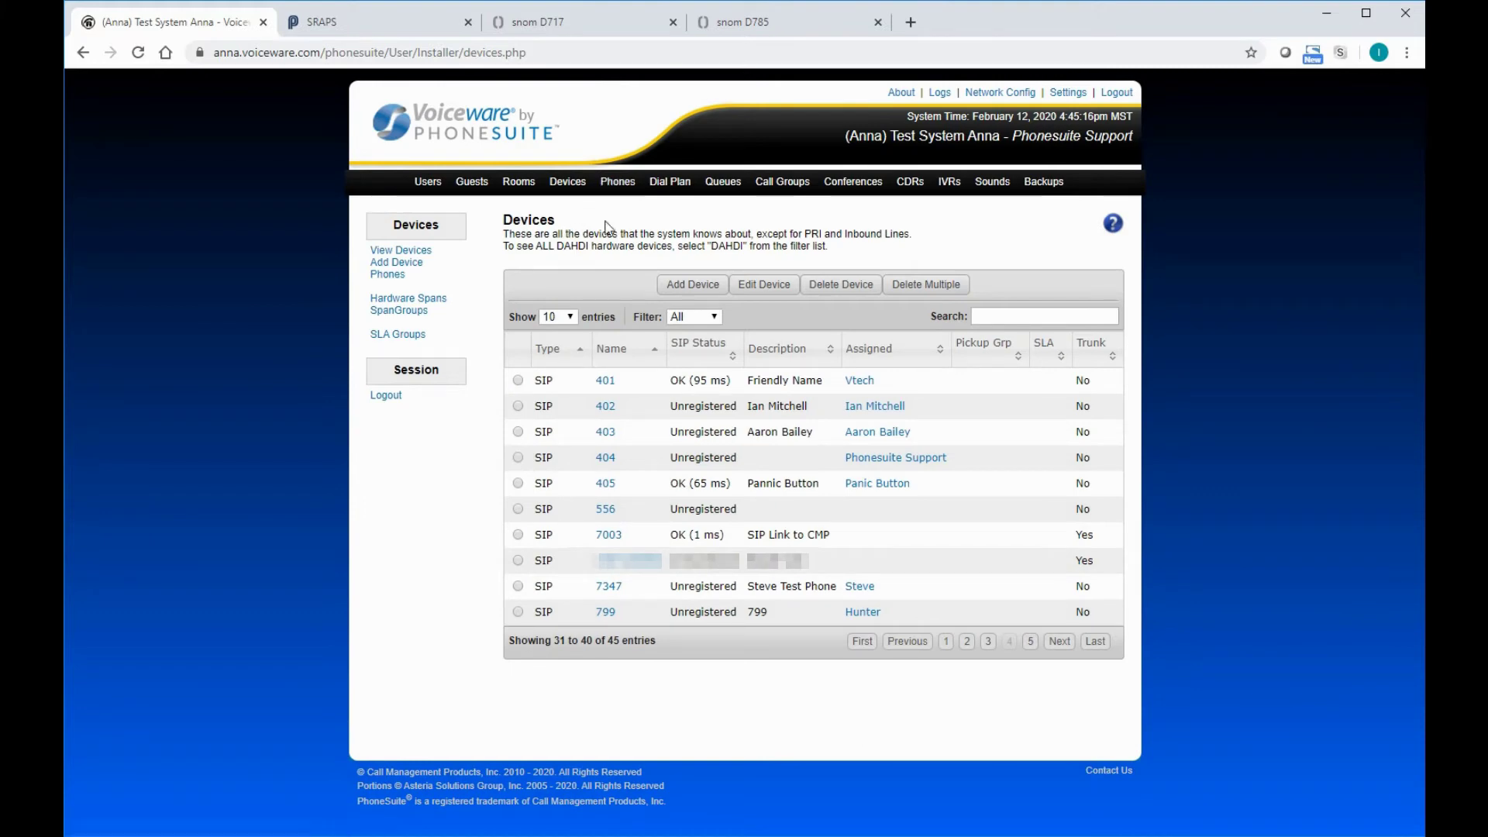
{"action": "left_click", "coordinate": [616, 183]}
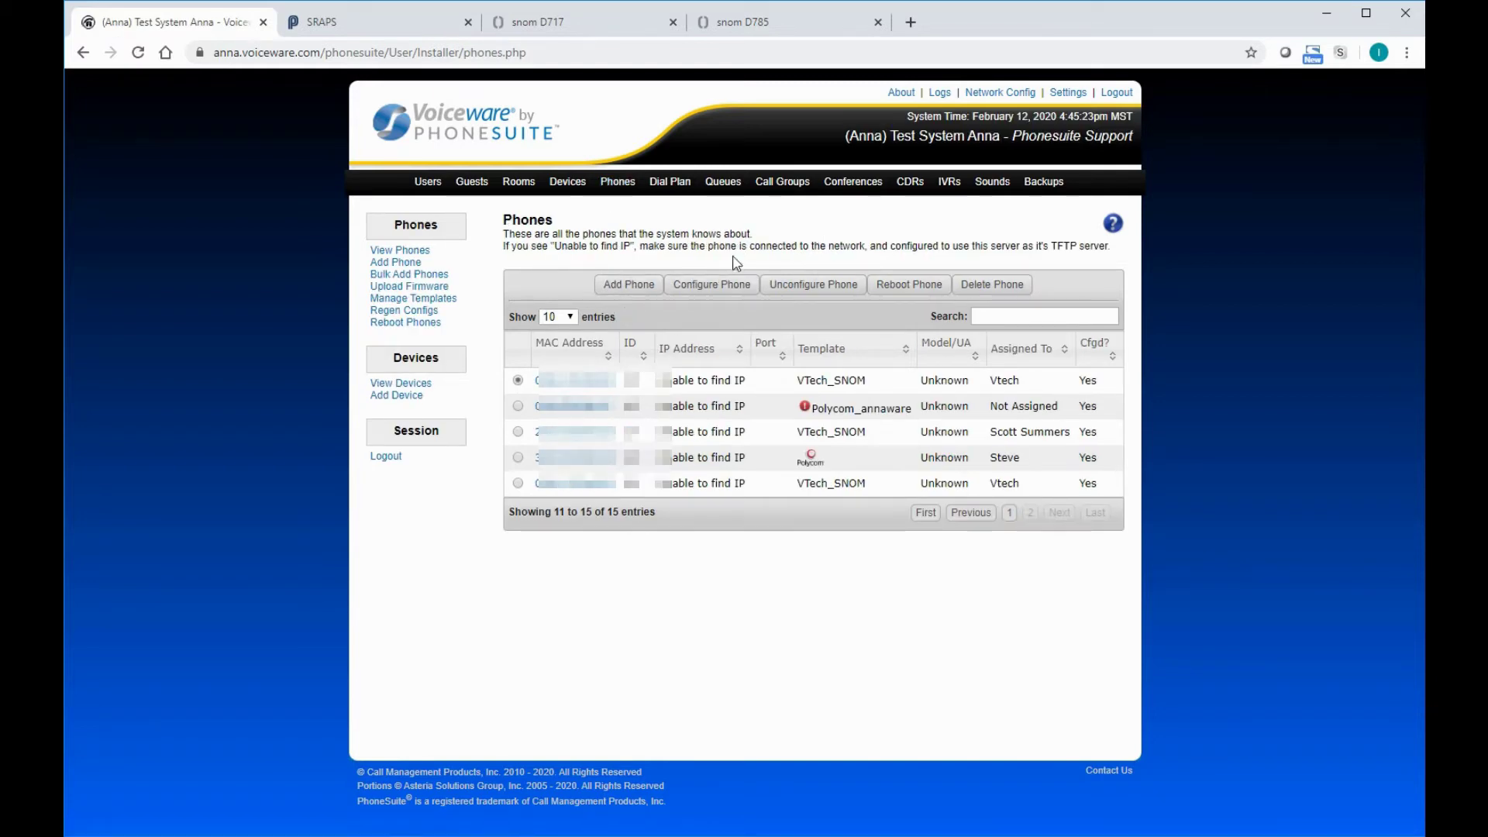
- On the snom D717's web pages, select and copy the MAC address
{"action": "left_click", "coordinate": [541, 29]}
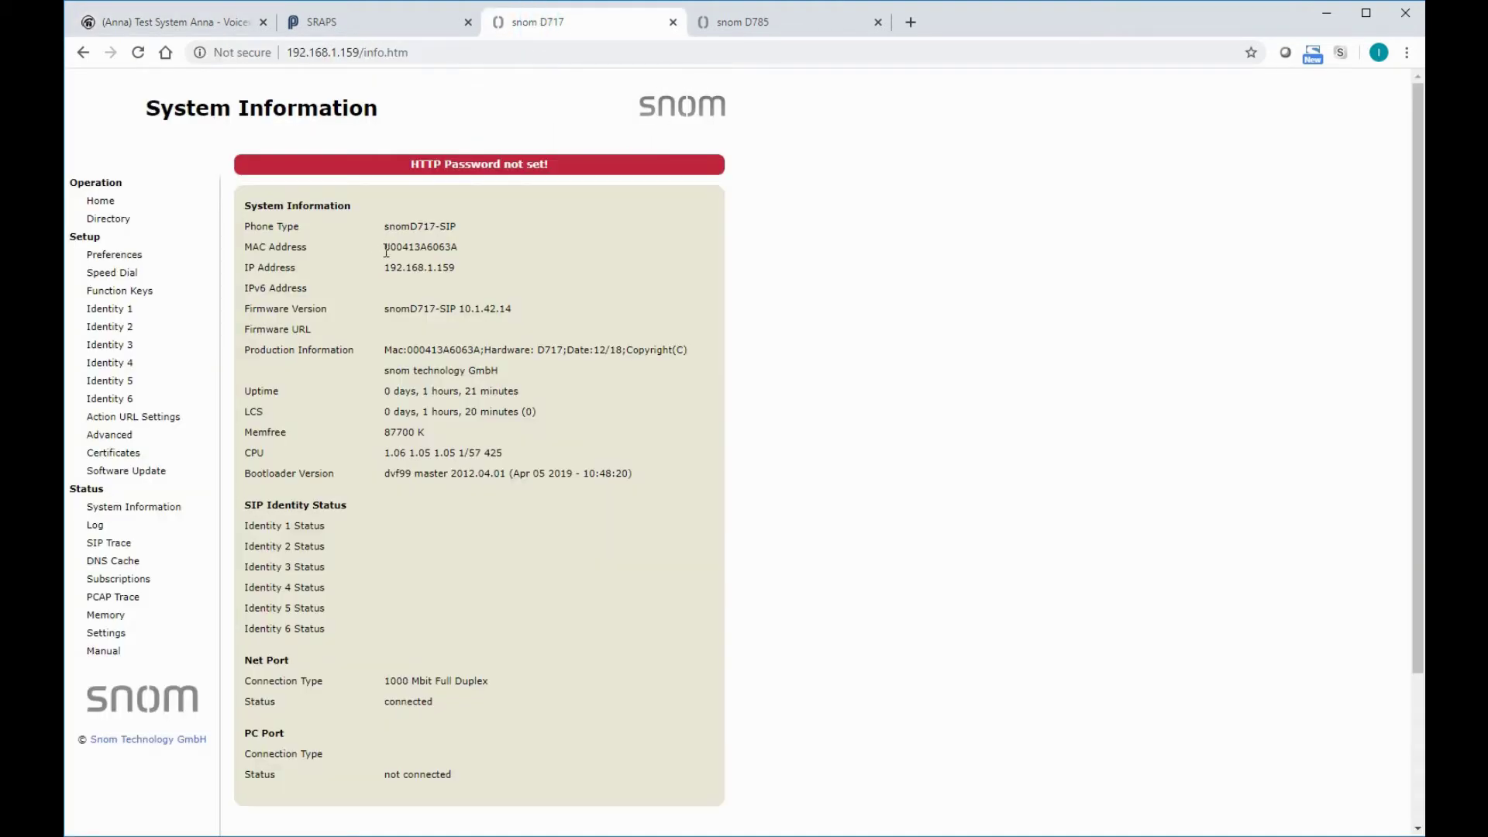
{"action": "left_click_drag", "start_coordinate": [383, 247], "coordinate": [459, 245]}
{"action": "key", "text": "ctrl+c"}
- Back in Voiceware, start a new phone assigned to the extension 402 user and browse the templates
{"action": "left_click", "coordinate": [174, 27]}
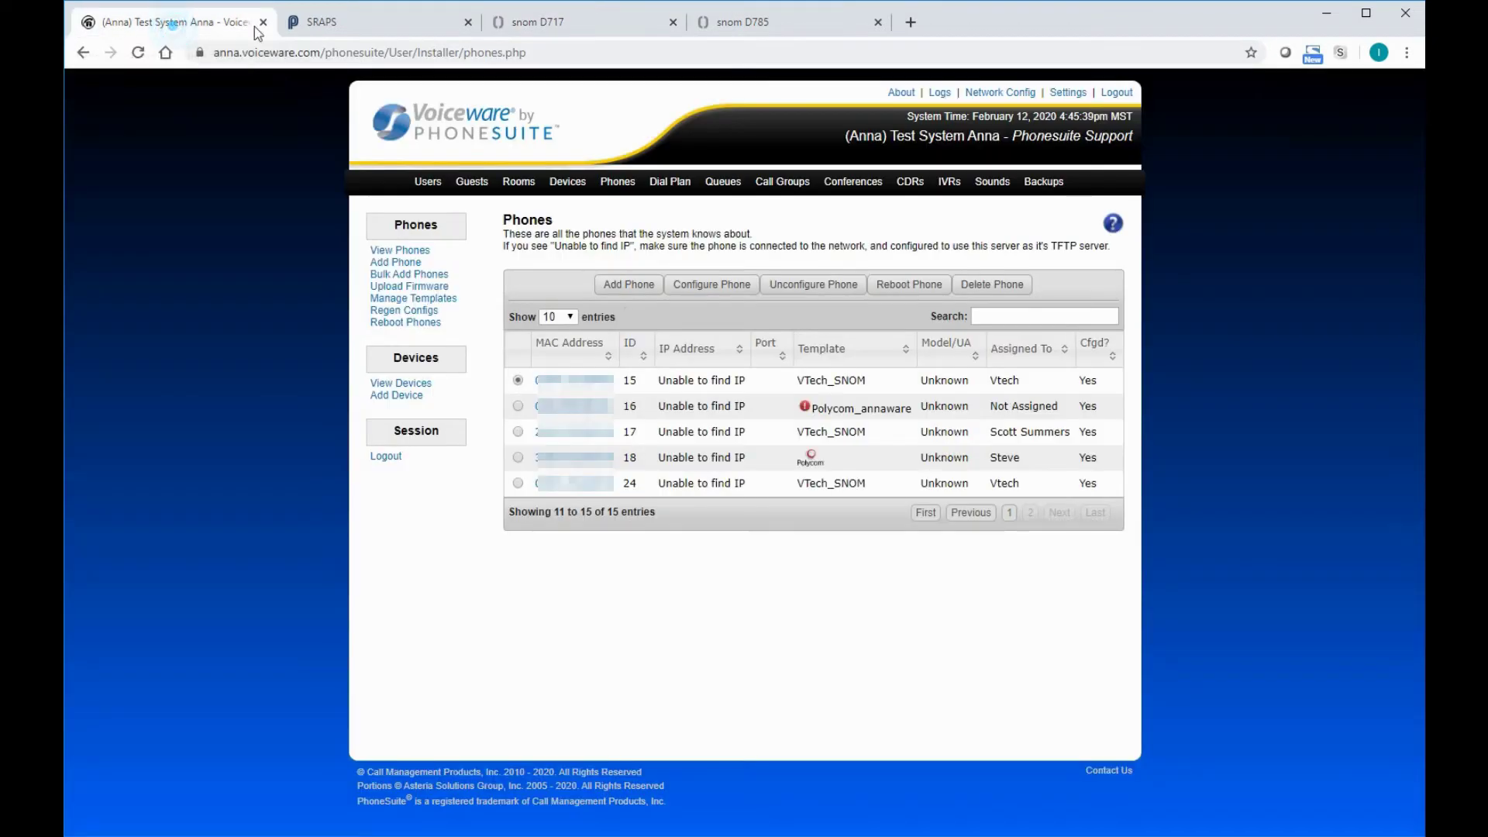
{"action": "left_click", "coordinate": [622, 285]}
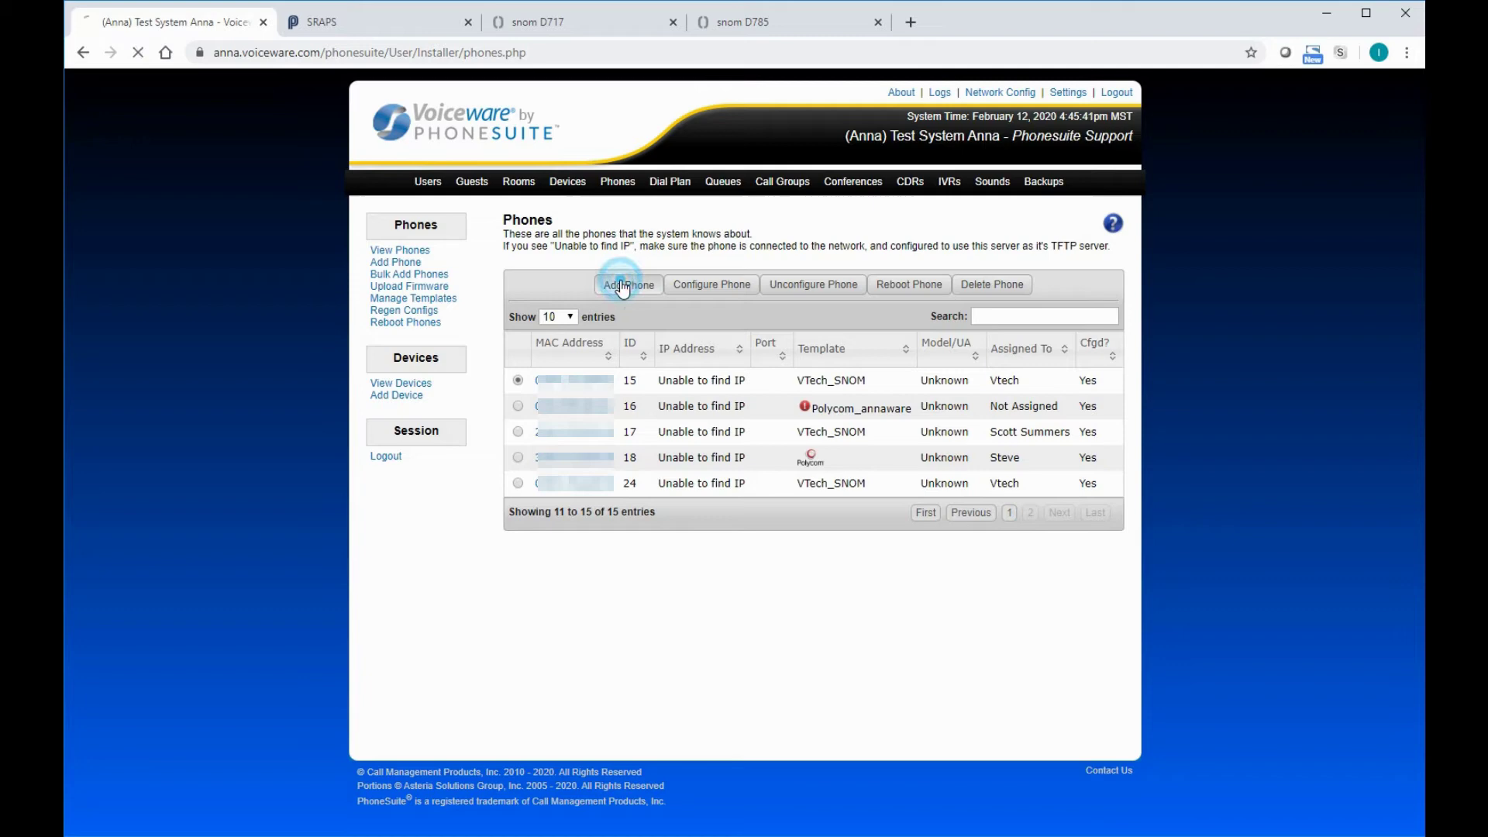
{"action": "left_click", "coordinate": [651, 291]}
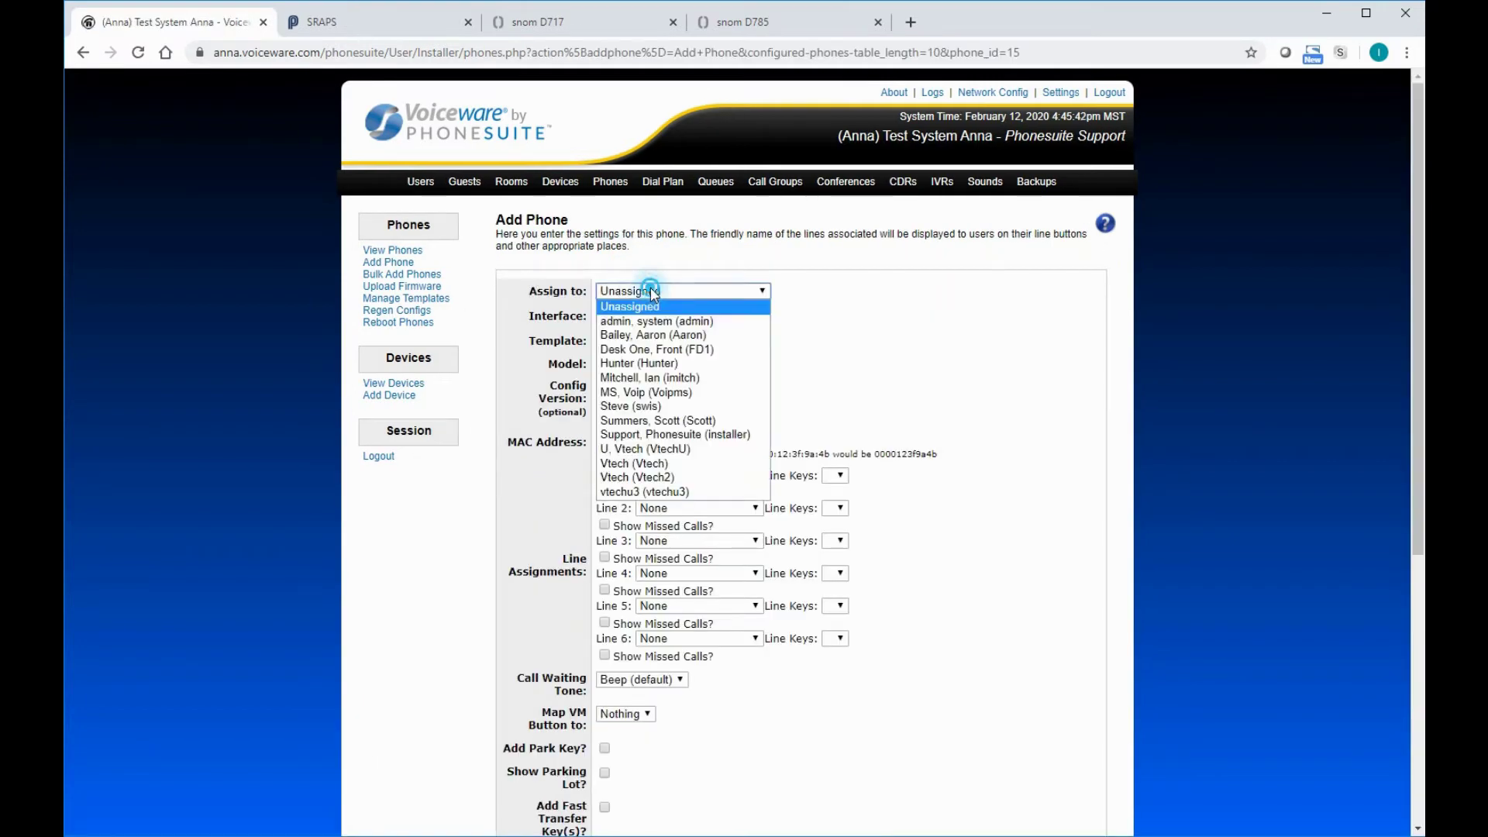
{"action": "left_click", "coordinate": [645, 382]}
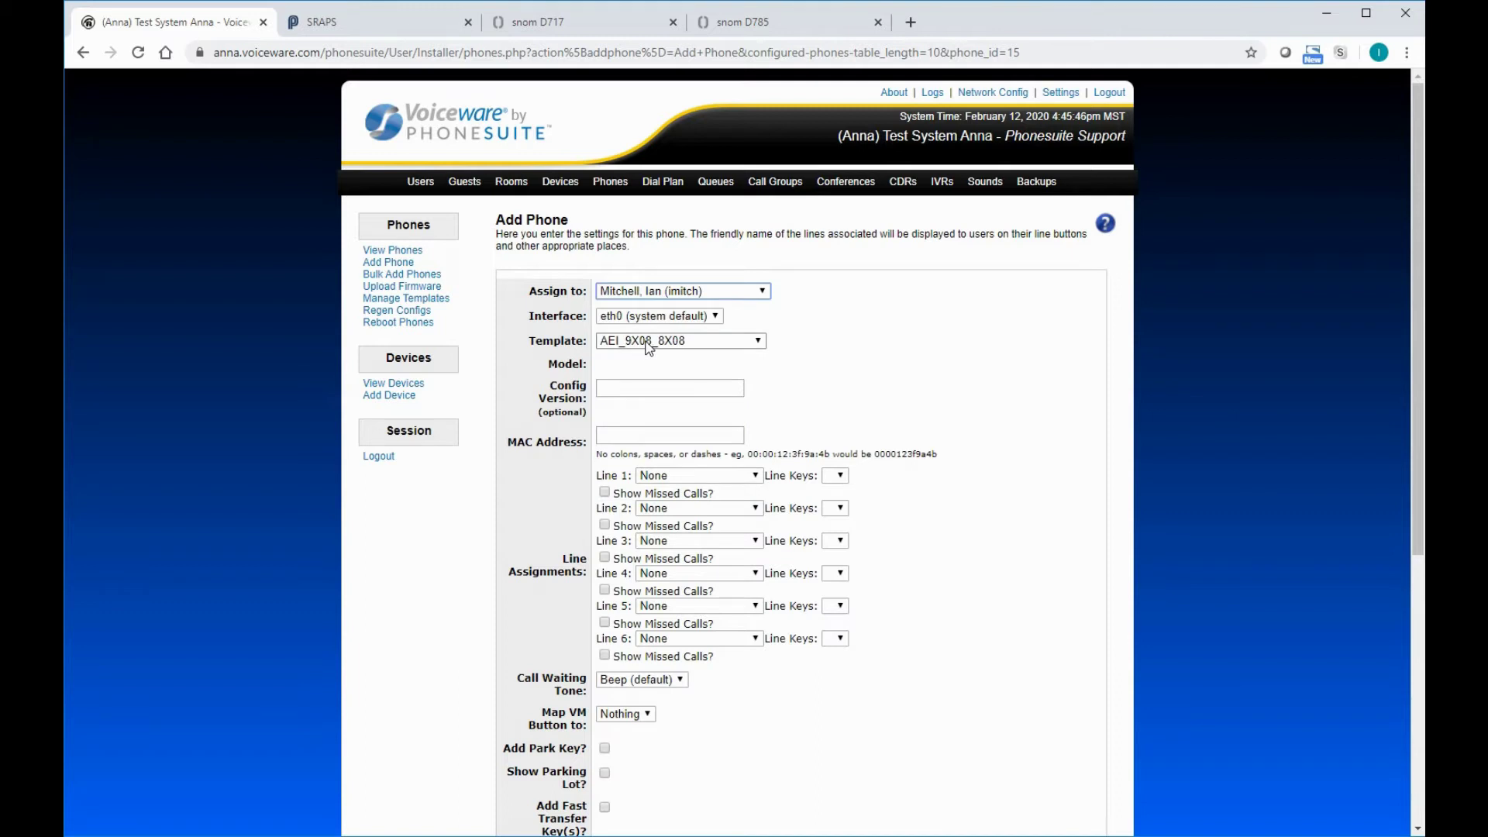
{"action": "left_click", "coordinate": [649, 345]}
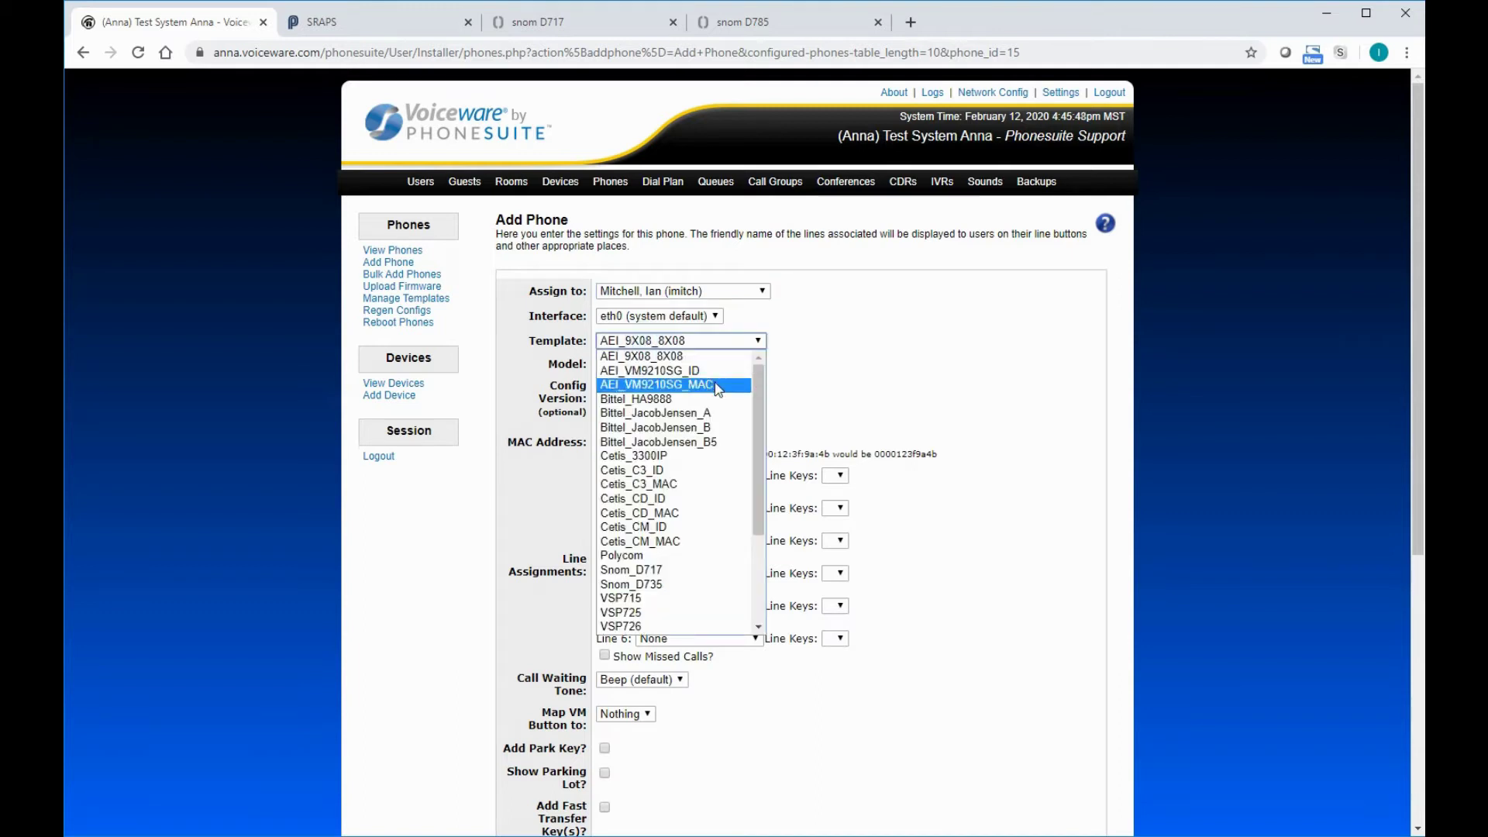
{"action": "left_click_drag", "start_coordinate": [755, 384], "coordinate": [756, 462]}
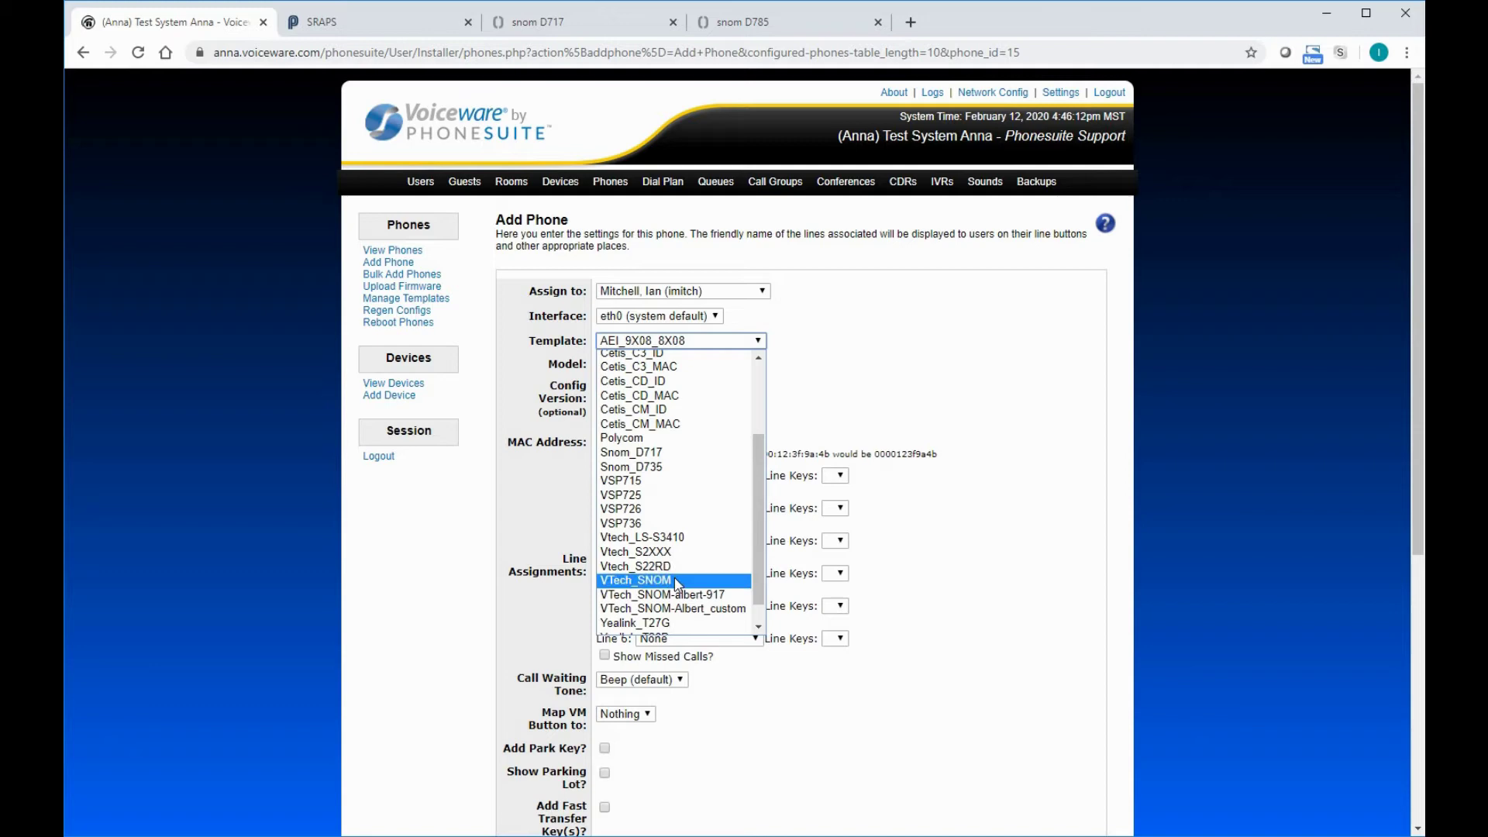
- Choose the VTech_SNOM template and paste the D717's MAC address
{"action": "left_click", "coordinate": [674, 580]}
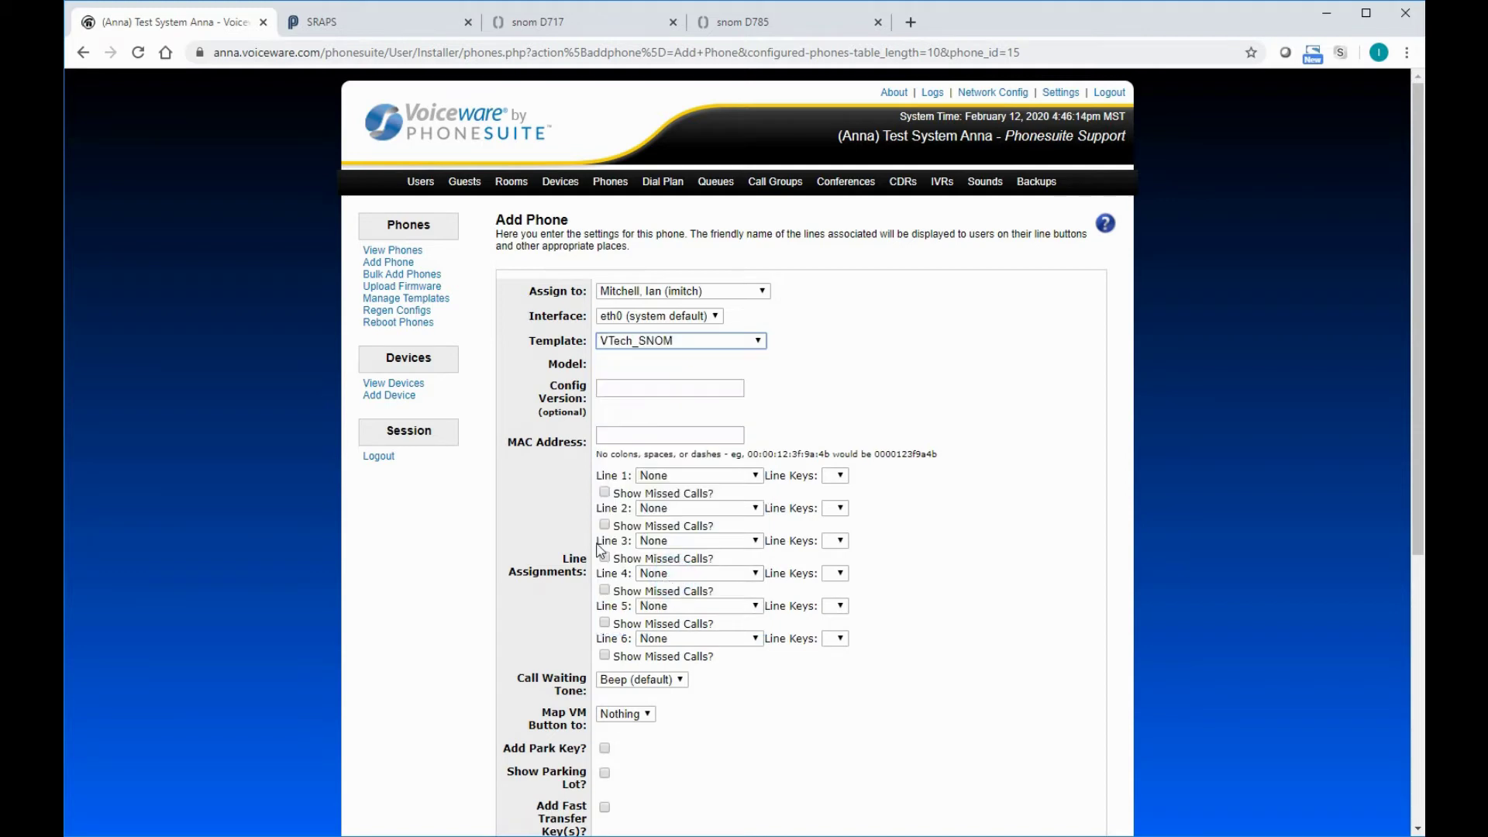
{"action": "left_click", "coordinate": [603, 434]}
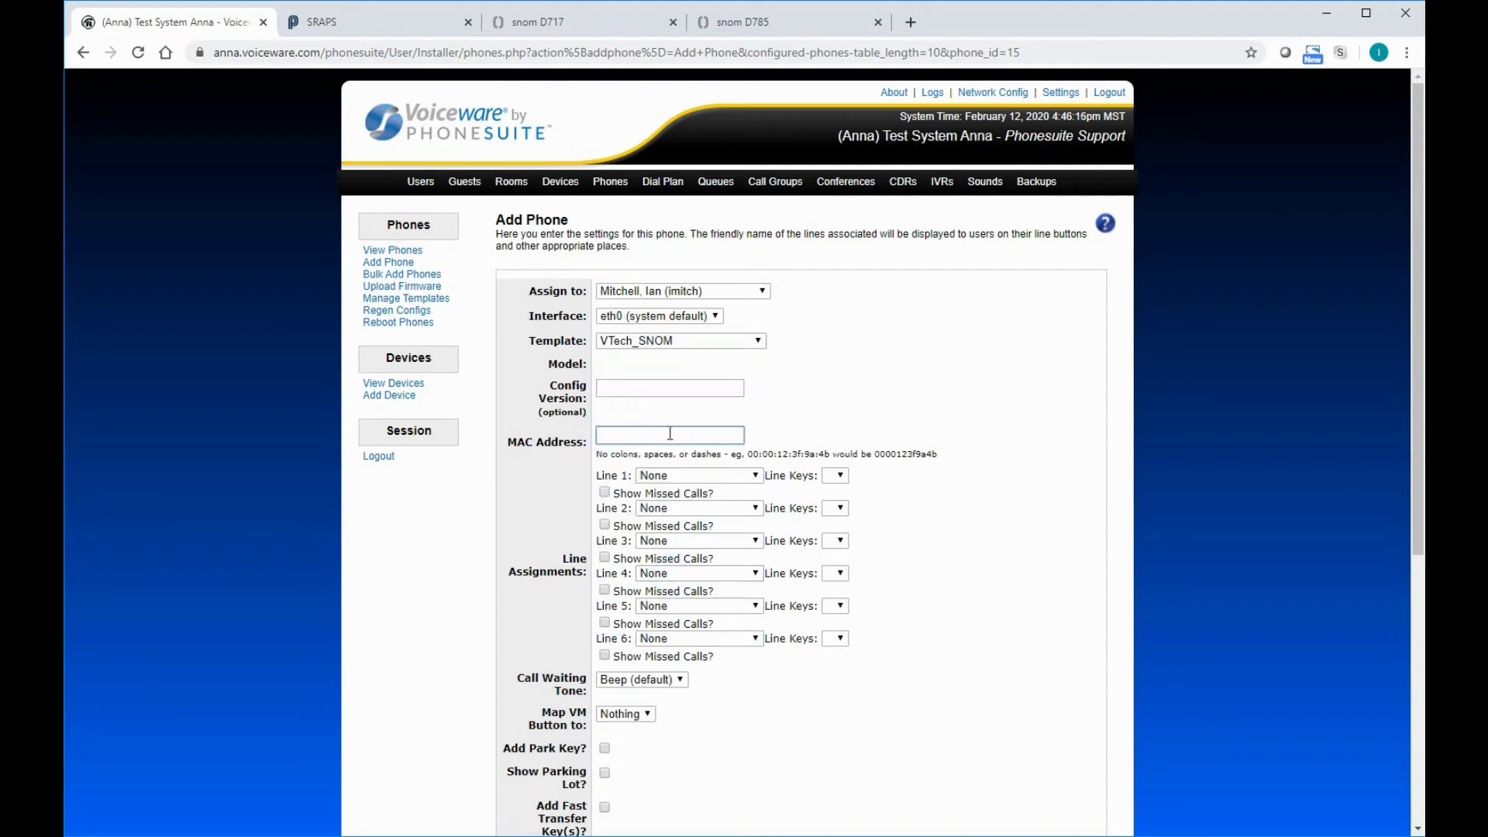
{"action": "key", "text": "ctrl+v"}
{"action": "key", "text": "Tab"}
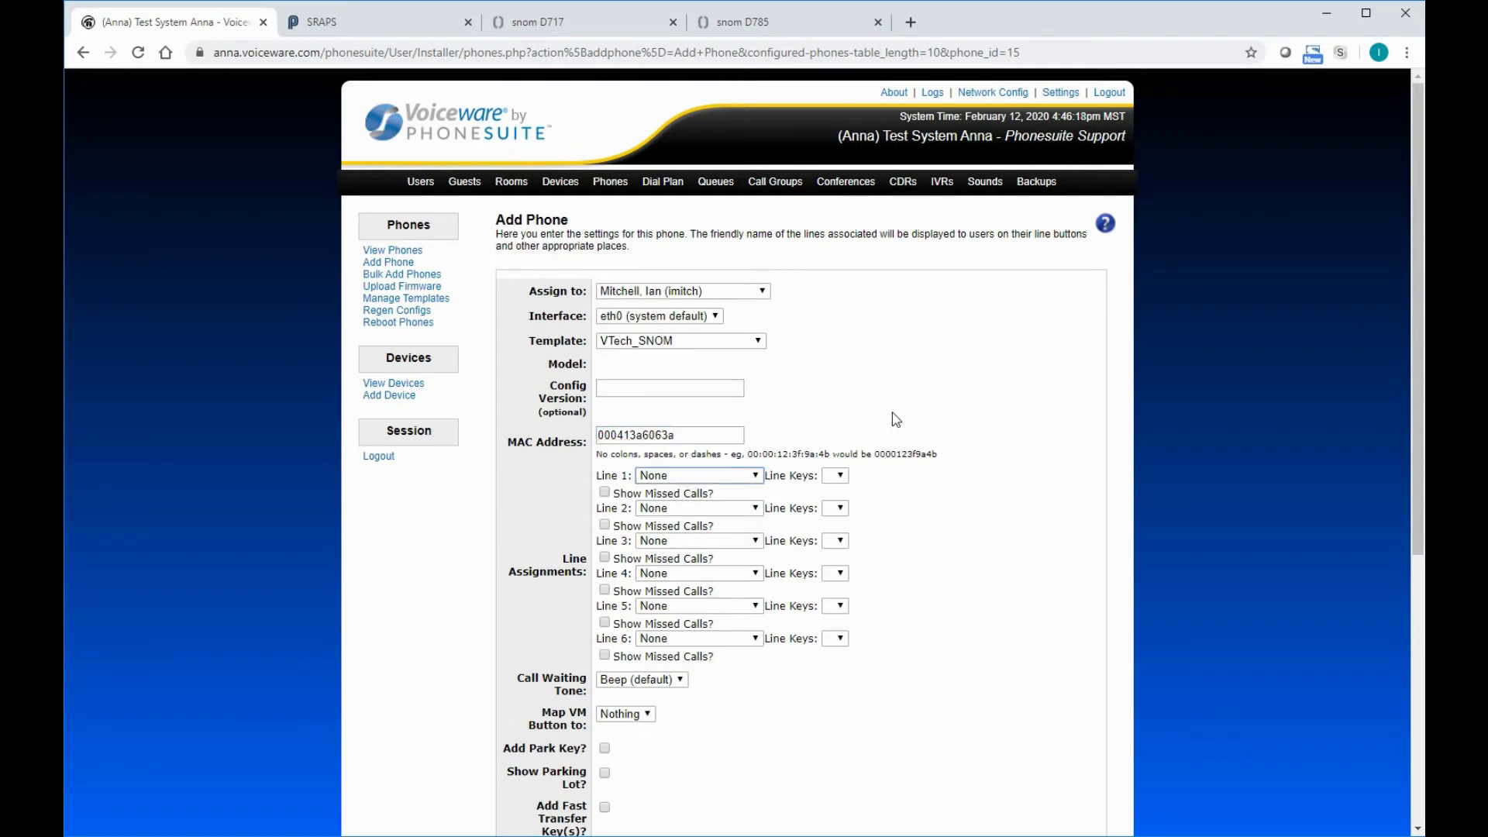
- Put extension 402 on line 1 with 2 line keys and missed calls shown
{"action": "left_click", "coordinate": [751, 477]}
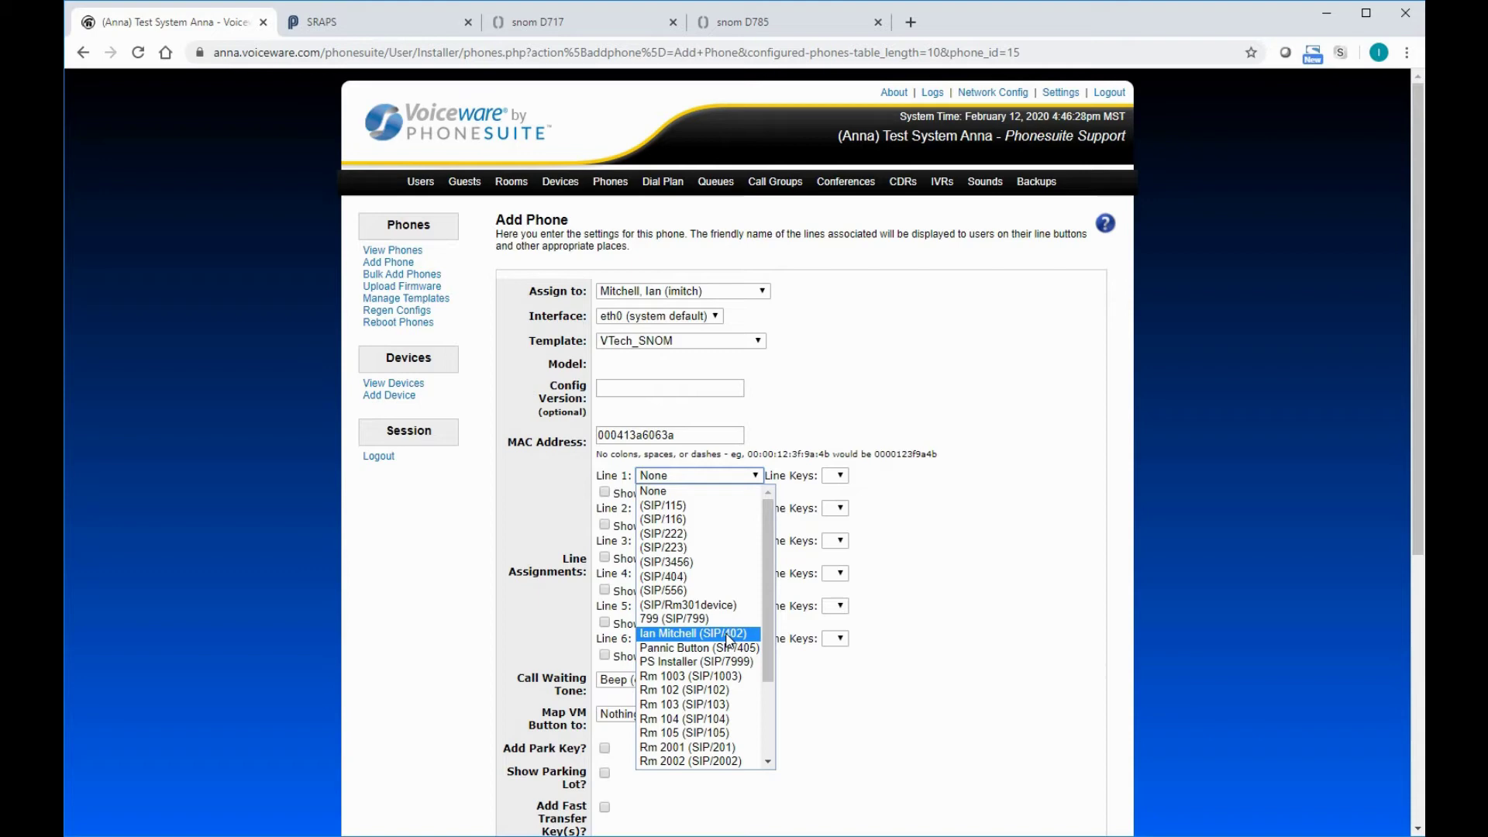
{"action": "left_click", "coordinate": [728, 639]}
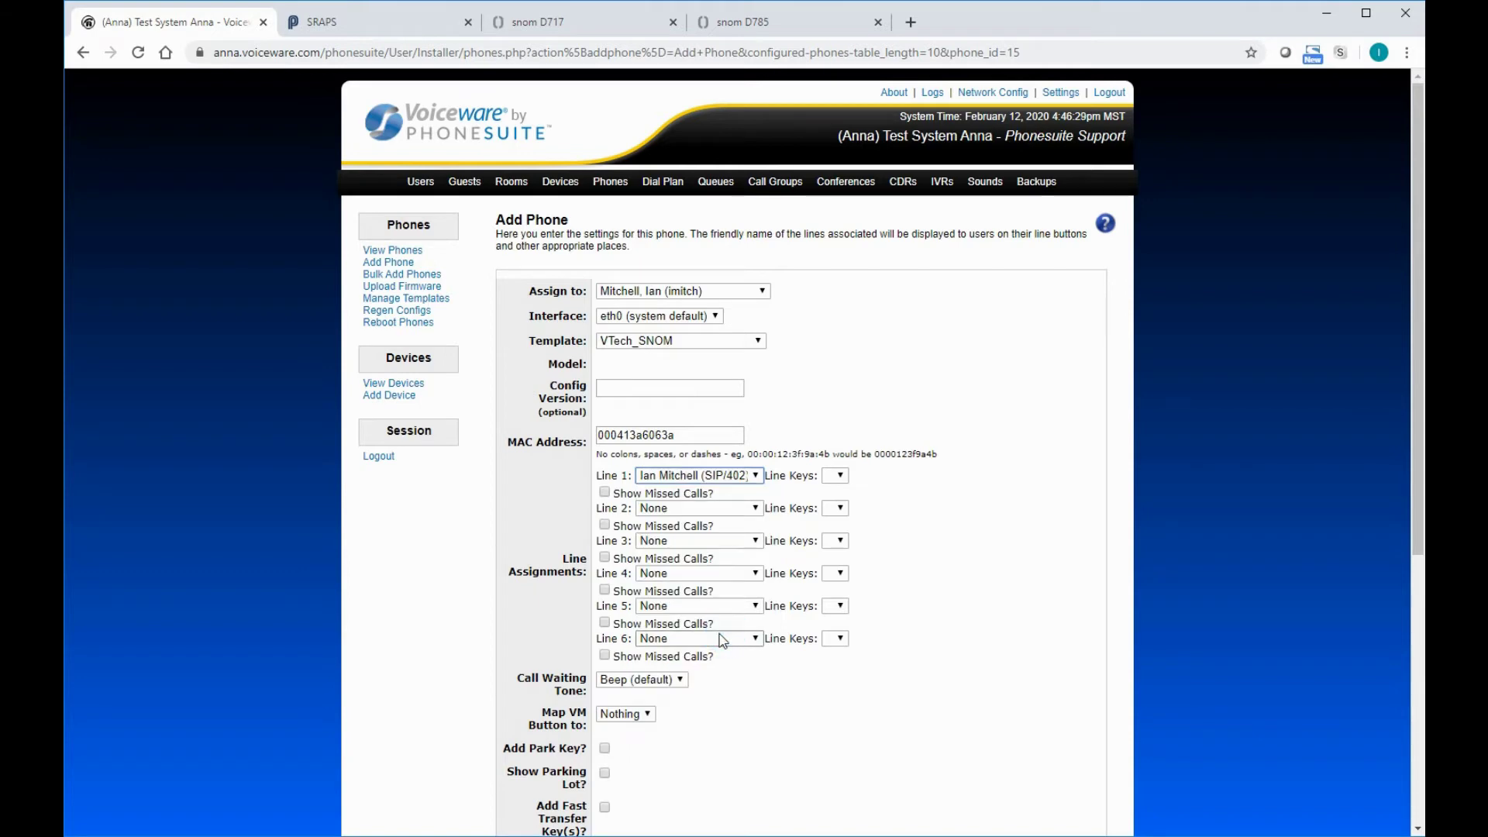
{"action": "left_click", "coordinate": [842, 478]}
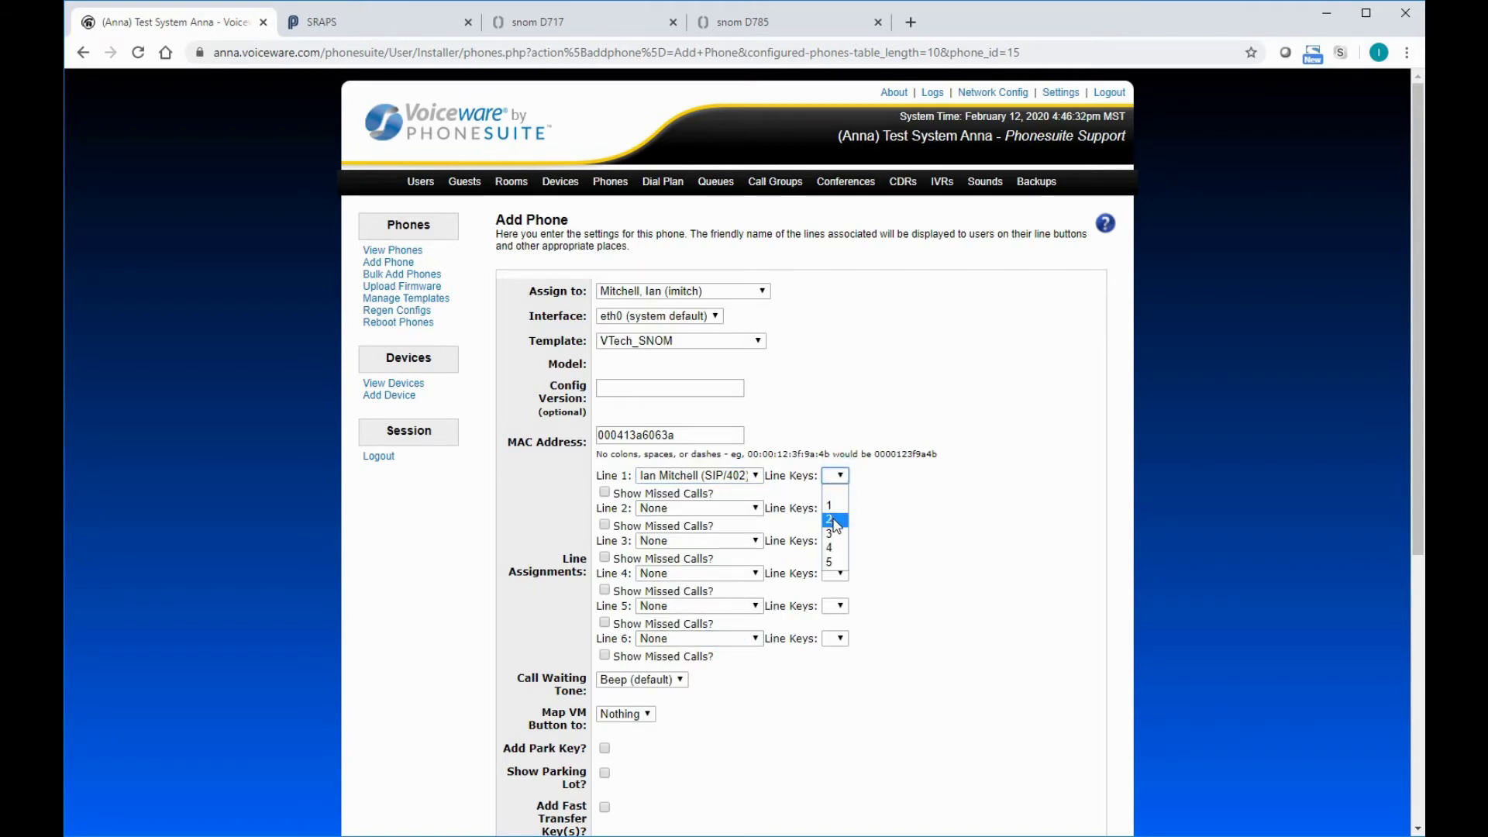
{"action": "left_click", "coordinate": [833, 521]}
{"action": "left_click", "coordinate": [605, 493]}
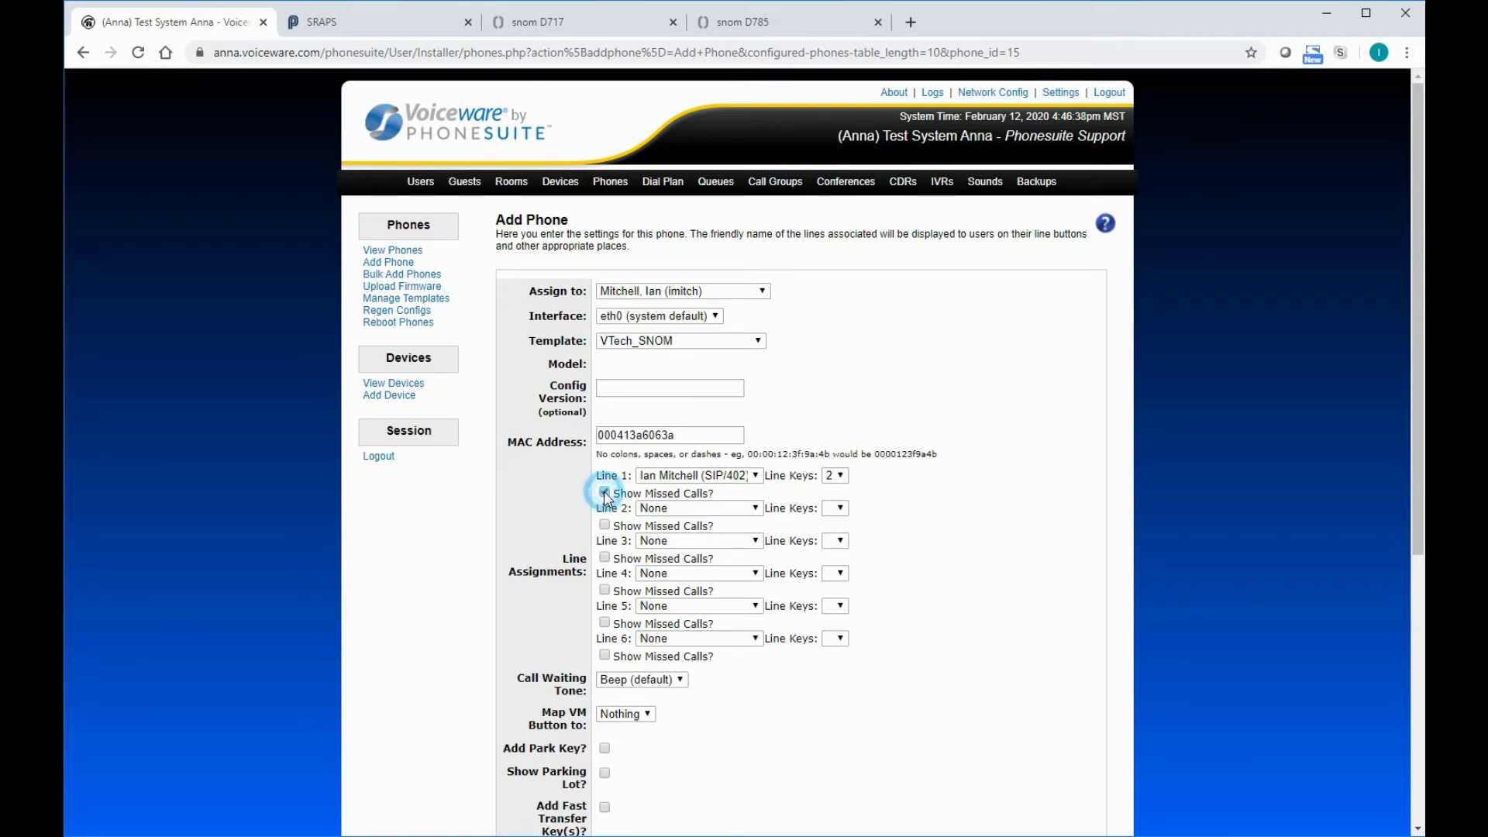
{"action": "left_click", "coordinate": [994, 471]}
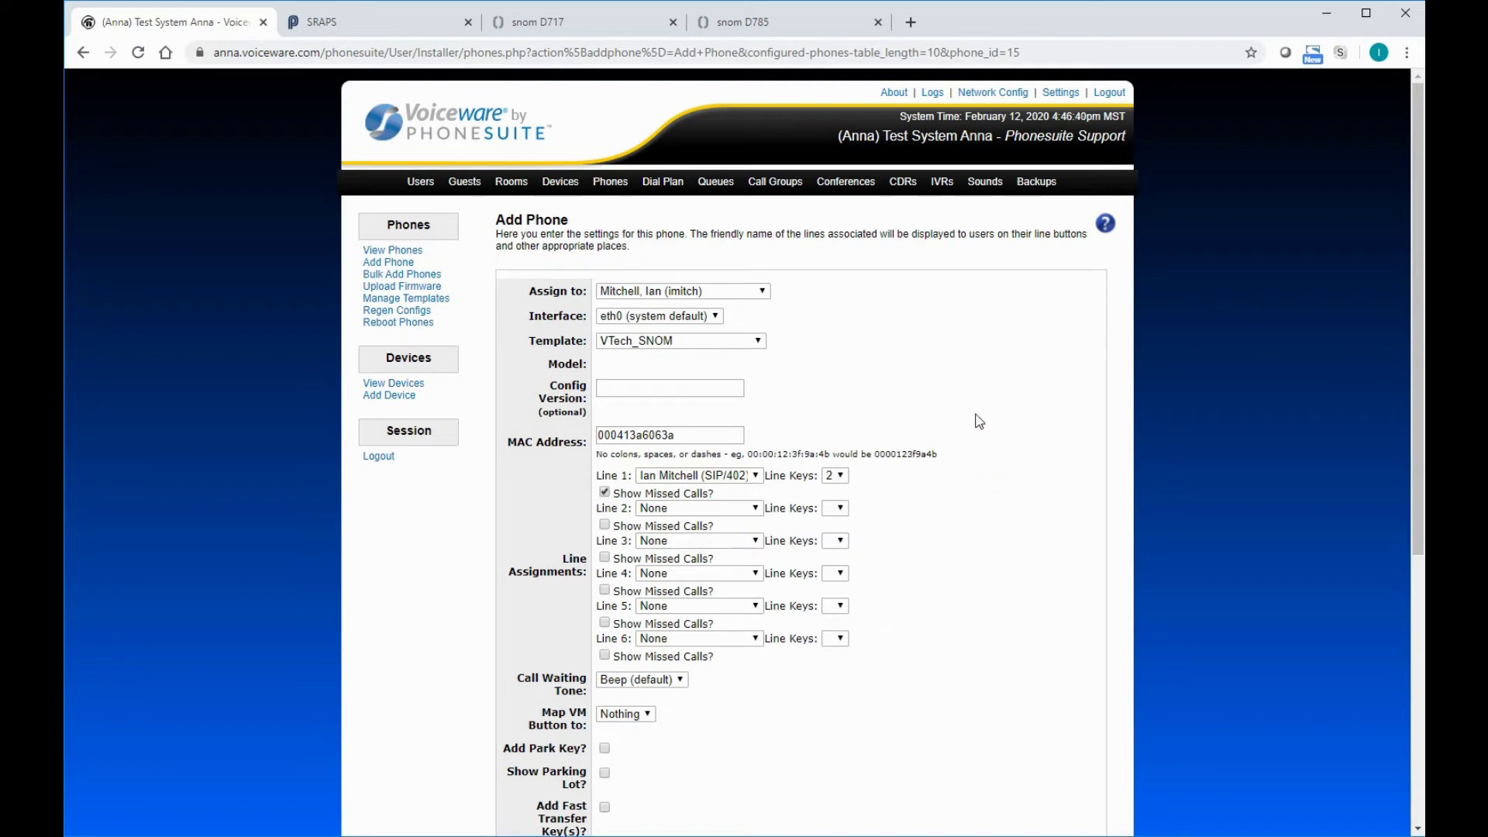
{"action": "scroll", "coordinate": [976, 419], "scroll_direction": "down", "scroll_amount": 2}
{"action": "scroll", "coordinate": [979, 421], "scroll_direction": "down", "scroll_amount": 1}
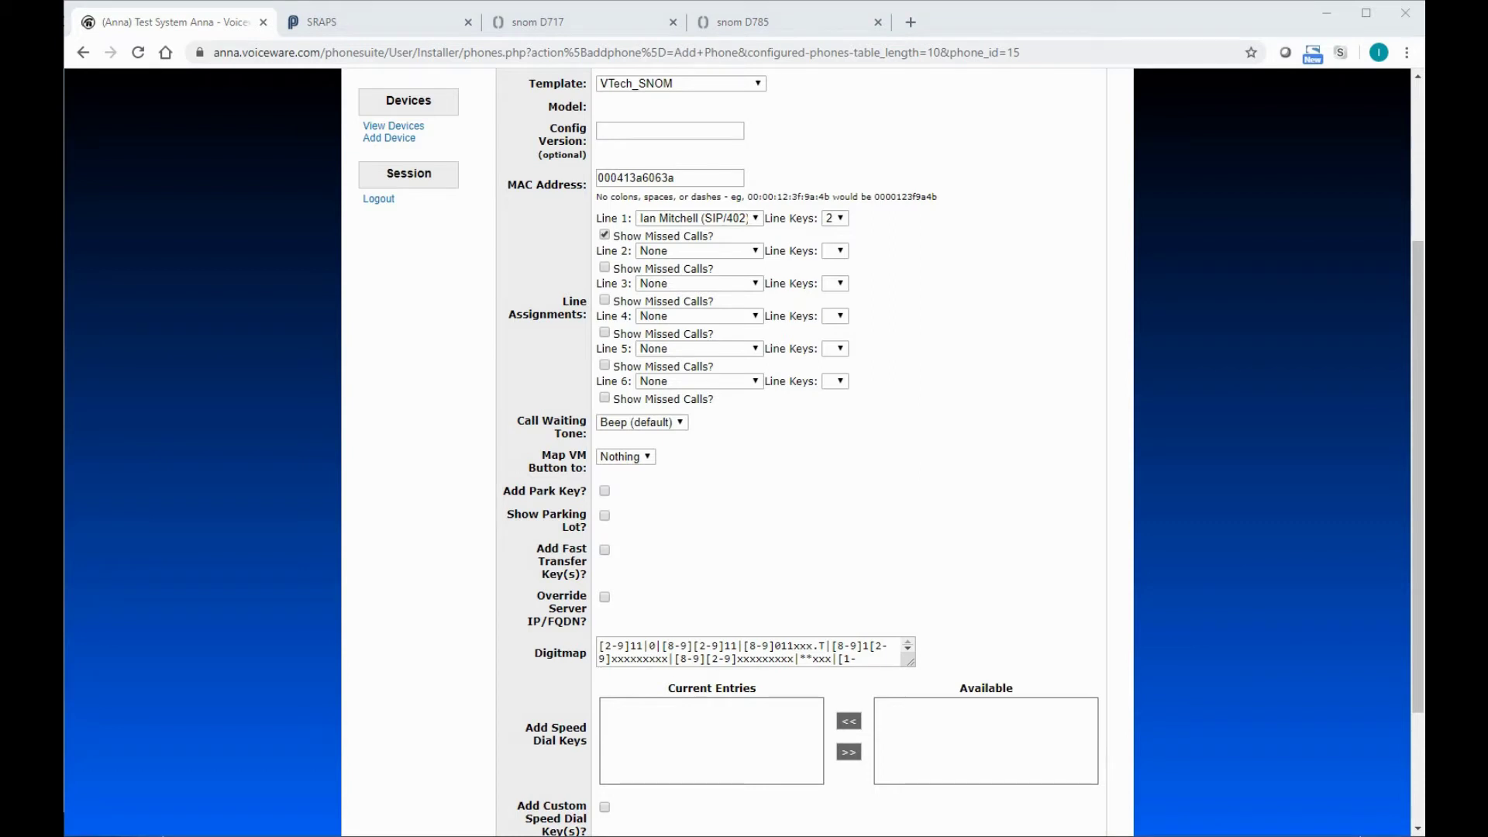
- Enable the server override and paste 23.20.160.61 as the Server IP/FQDN Override
{"action": "left_click", "coordinate": [1036, 400]}
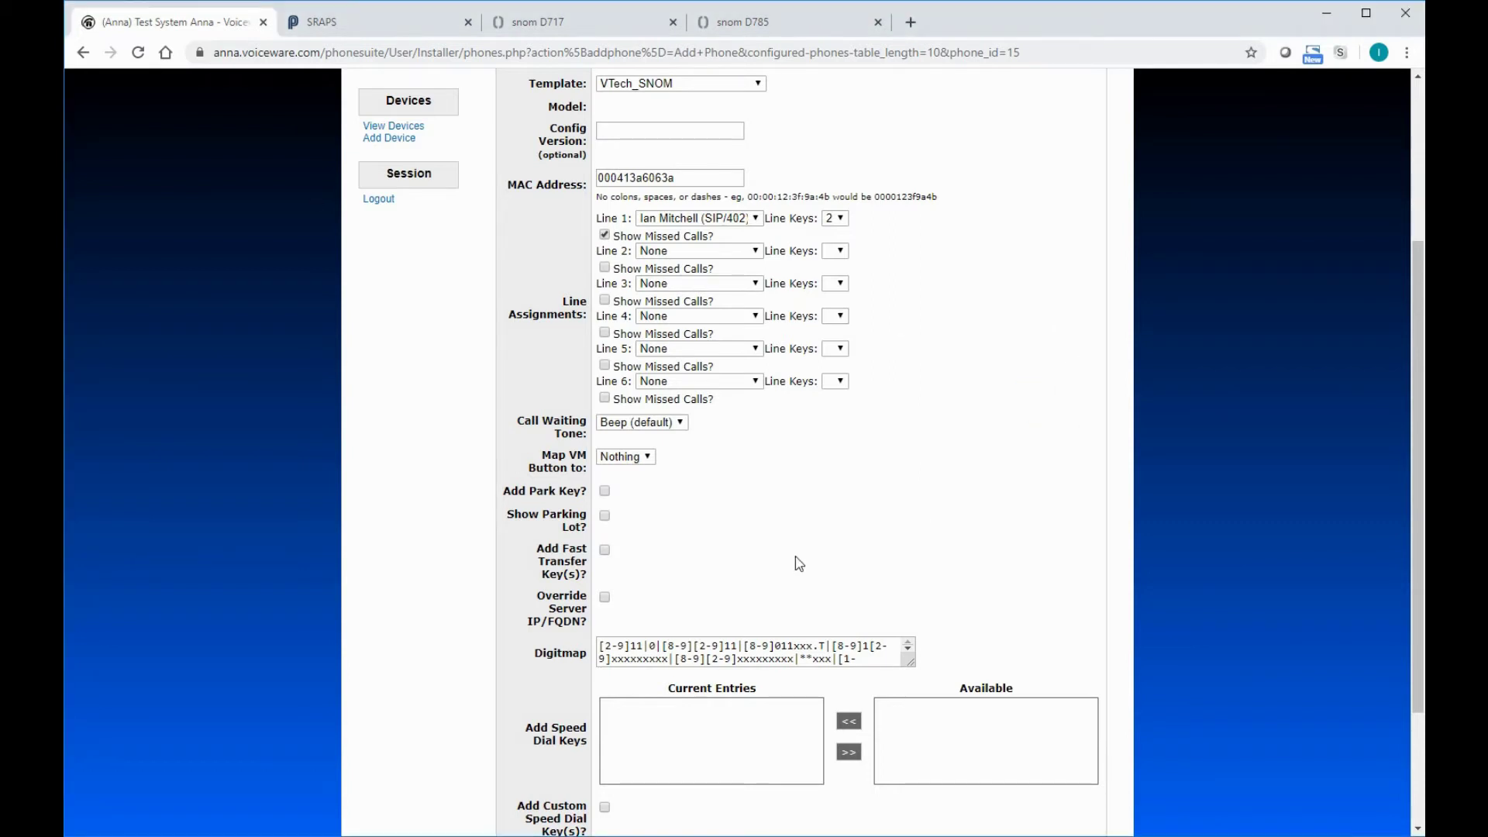
{"action": "left_click", "coordinate": [605, 597]}
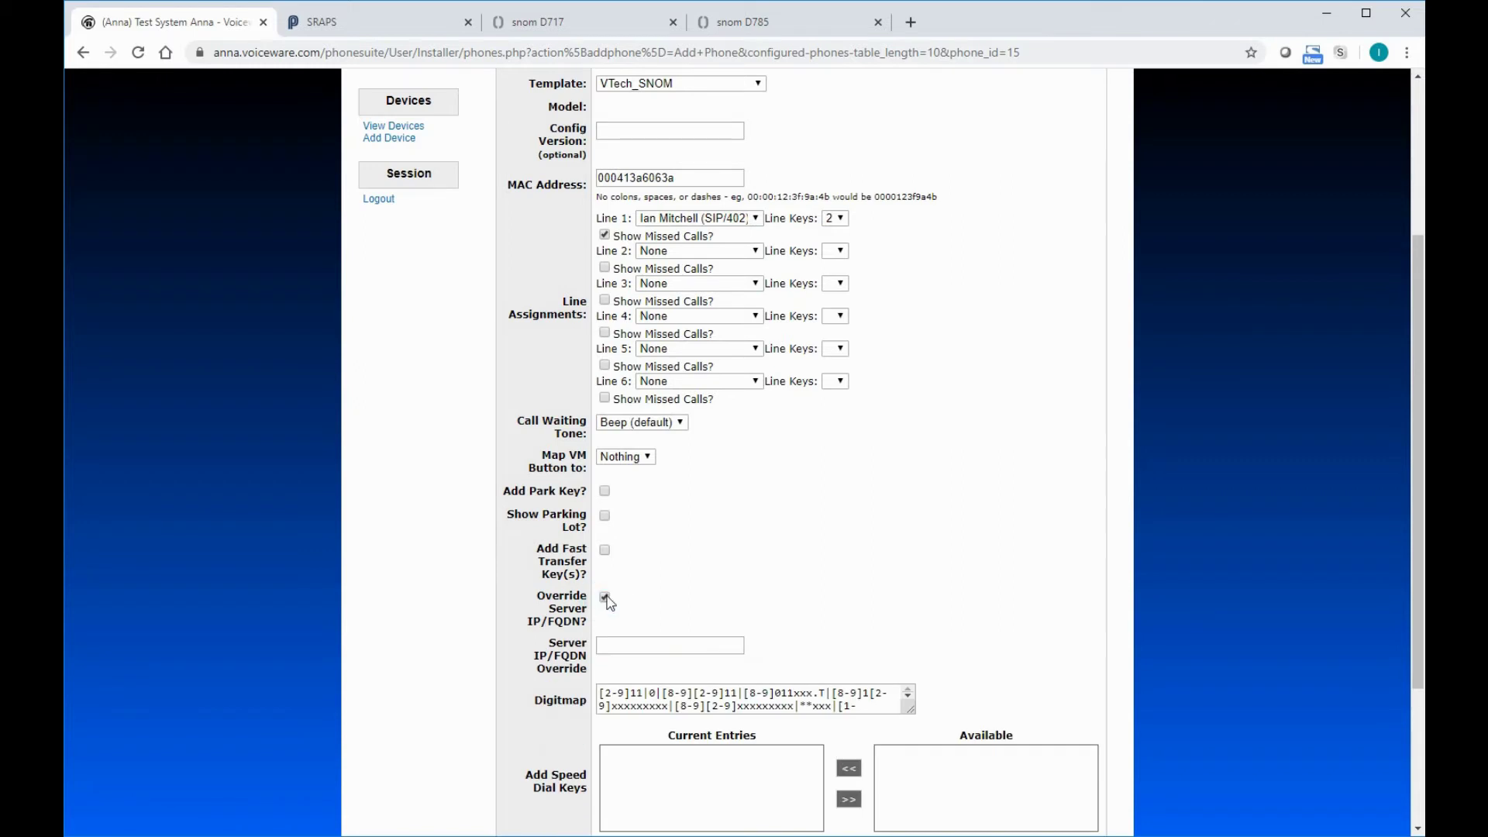
{"action": "left_click", "coordinate": [627, 645]}
{"action": "type", "text": "23.20.160.61"}
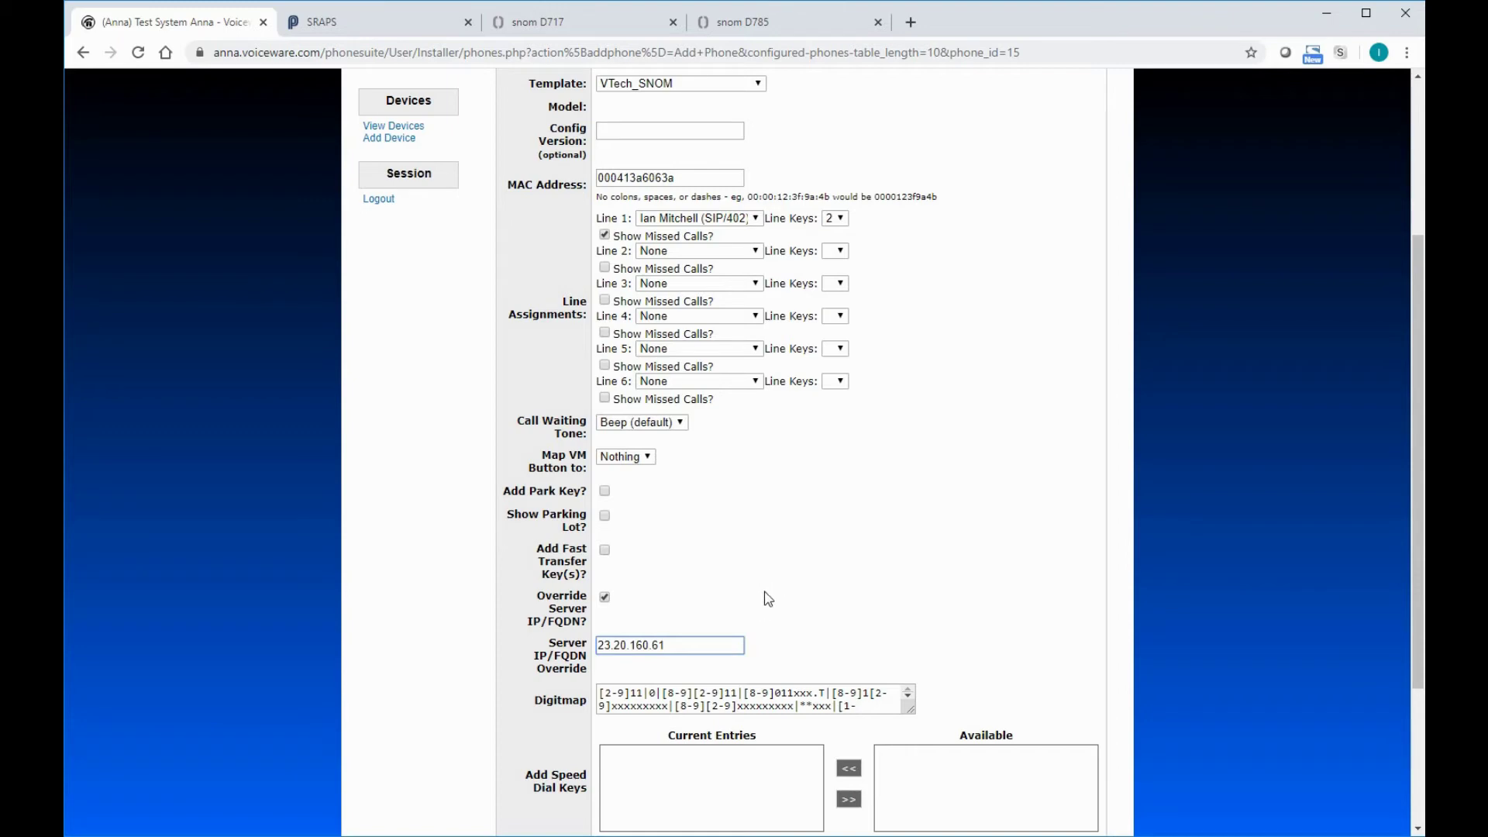
{"action": "left_click", "coordinate": [756, 593]}
{"action": "scroll", "coordinate": [856, 585], "scroll_direction": "down", "scroll_amount": 3}
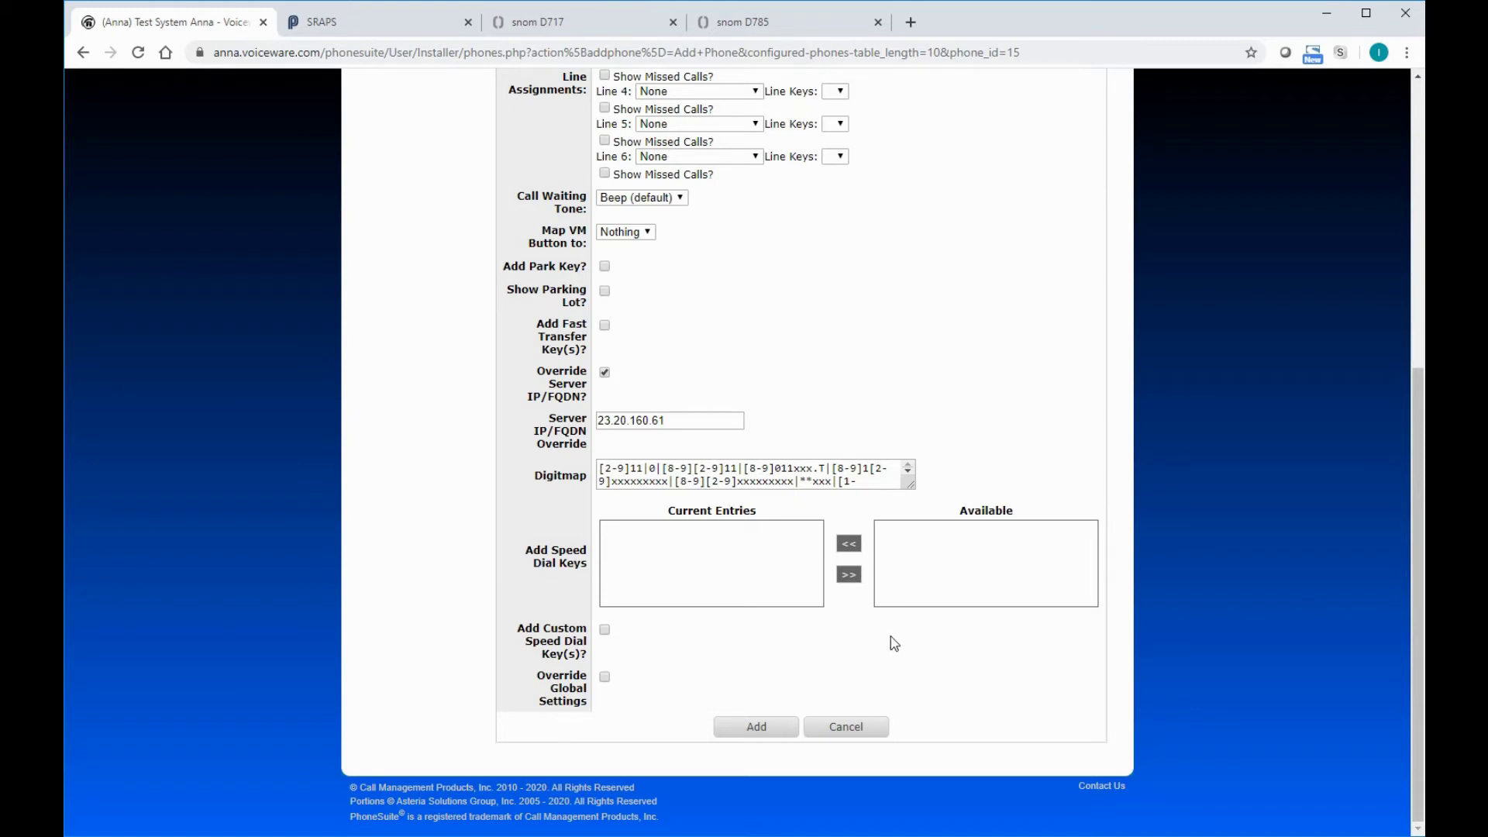
- Add a custom speed dial labelled Ext for extension 401 with BLF turned on
{"action": "left_click", "coordinate": [605, 631]}
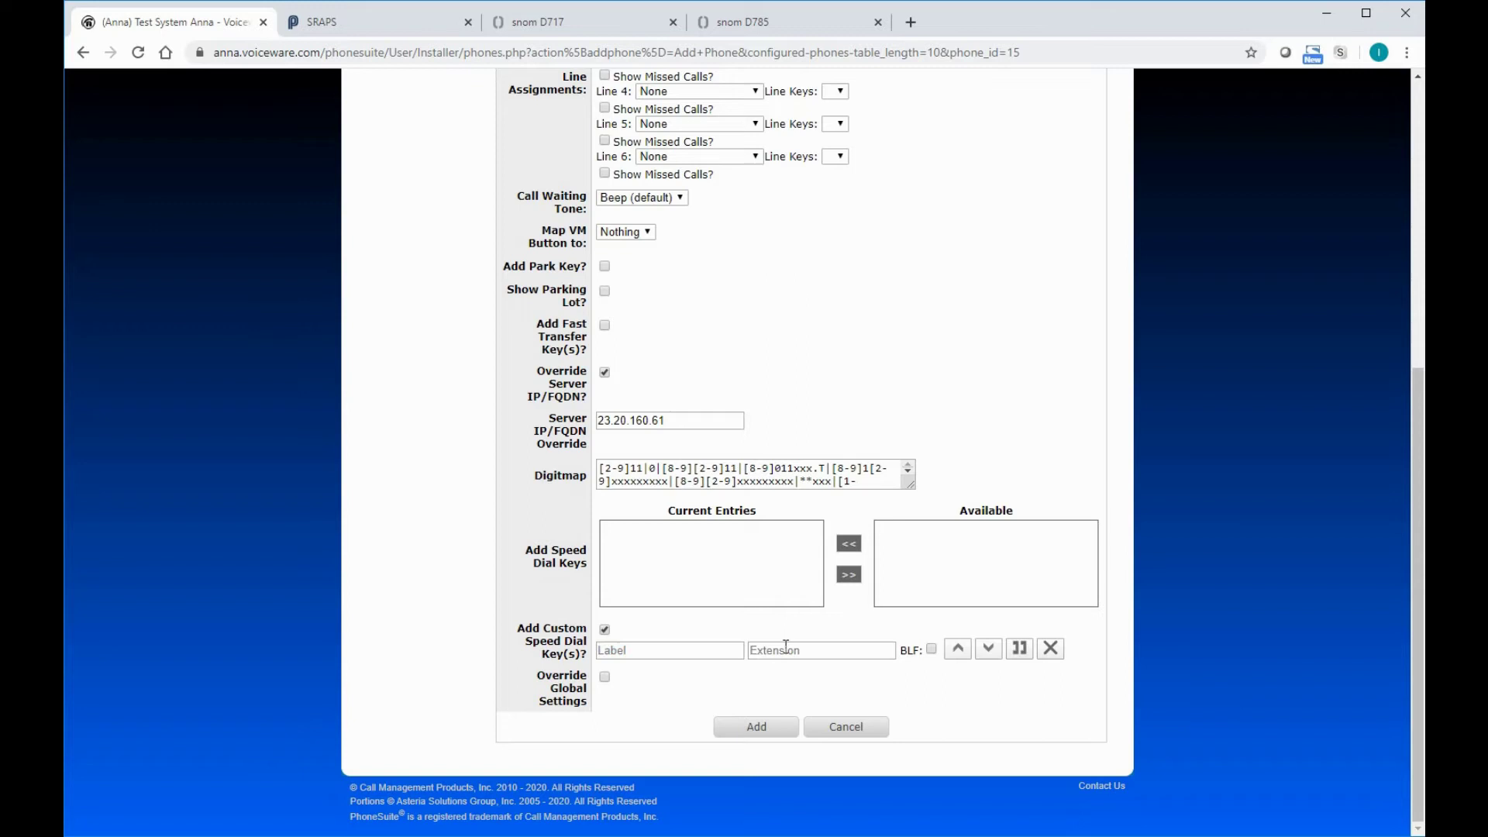
{"action": "left_click", "coordinate": [667, 652]}
{"action": "type", "text": "Ext"}
{"action": "key", "text": "BackSpace"}
{"action": "key", "text": "BackSpace"}
{"action": "key", "text": "BackSpace"}
{"action": "type", "text": "Ext"}
{"action": "left_click", "coordinate": [765, 652]}
{"action": "type", "text": "401"}
{"action": "left_click", "coordinate": [931, 650]}
- Remove the extra empty speed dial rows and create the phone
{"action": "left_click", "coordinate": [1020, 649]}
{"action": "left_click", "coordinate": [1019, 670]}
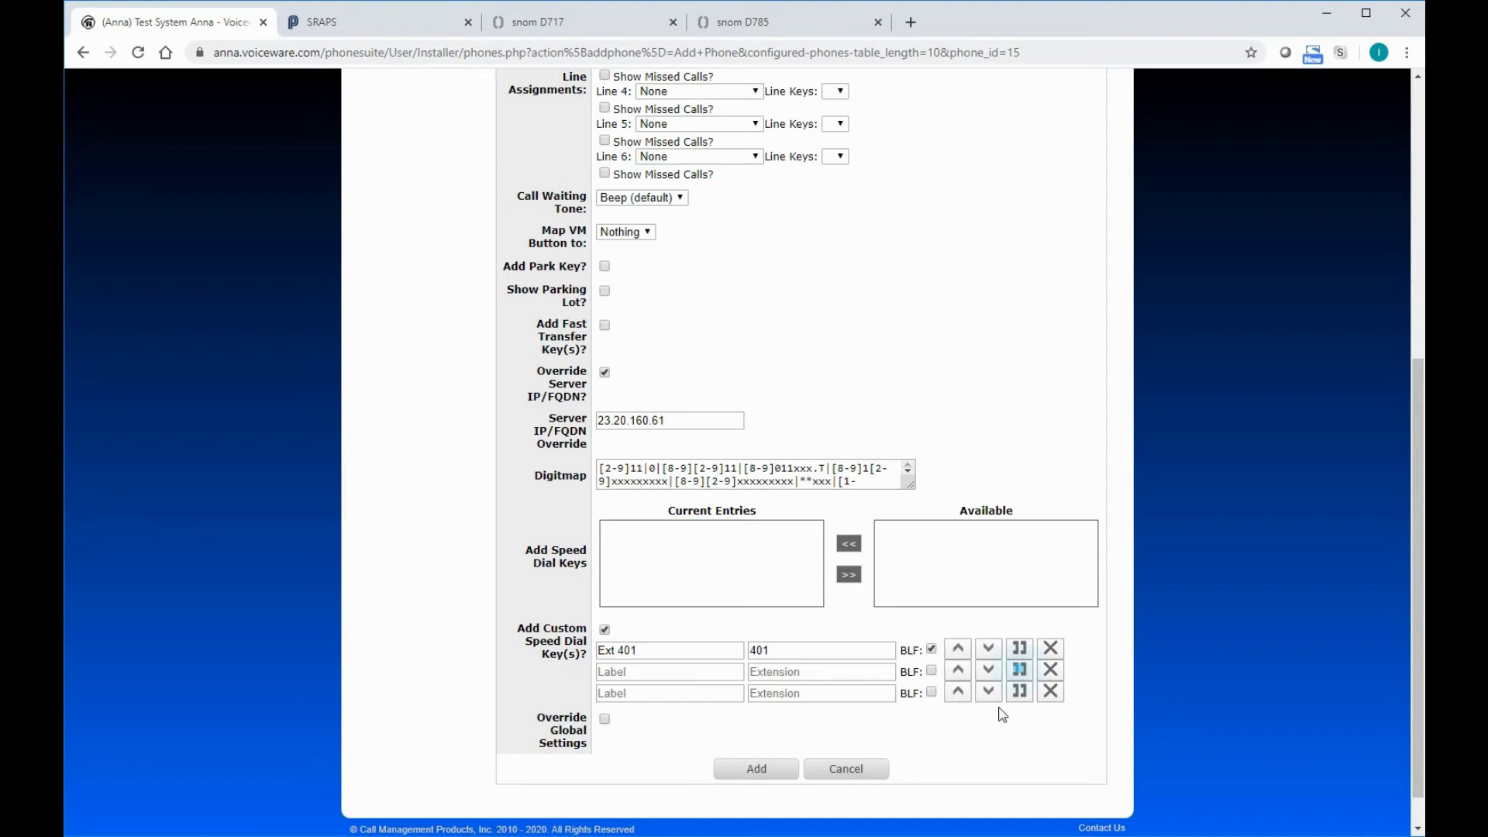
{"action": "left_click", "coordinate": [1051, 692]}
{"action": "left_click", "coordinate": [1051, 671]}
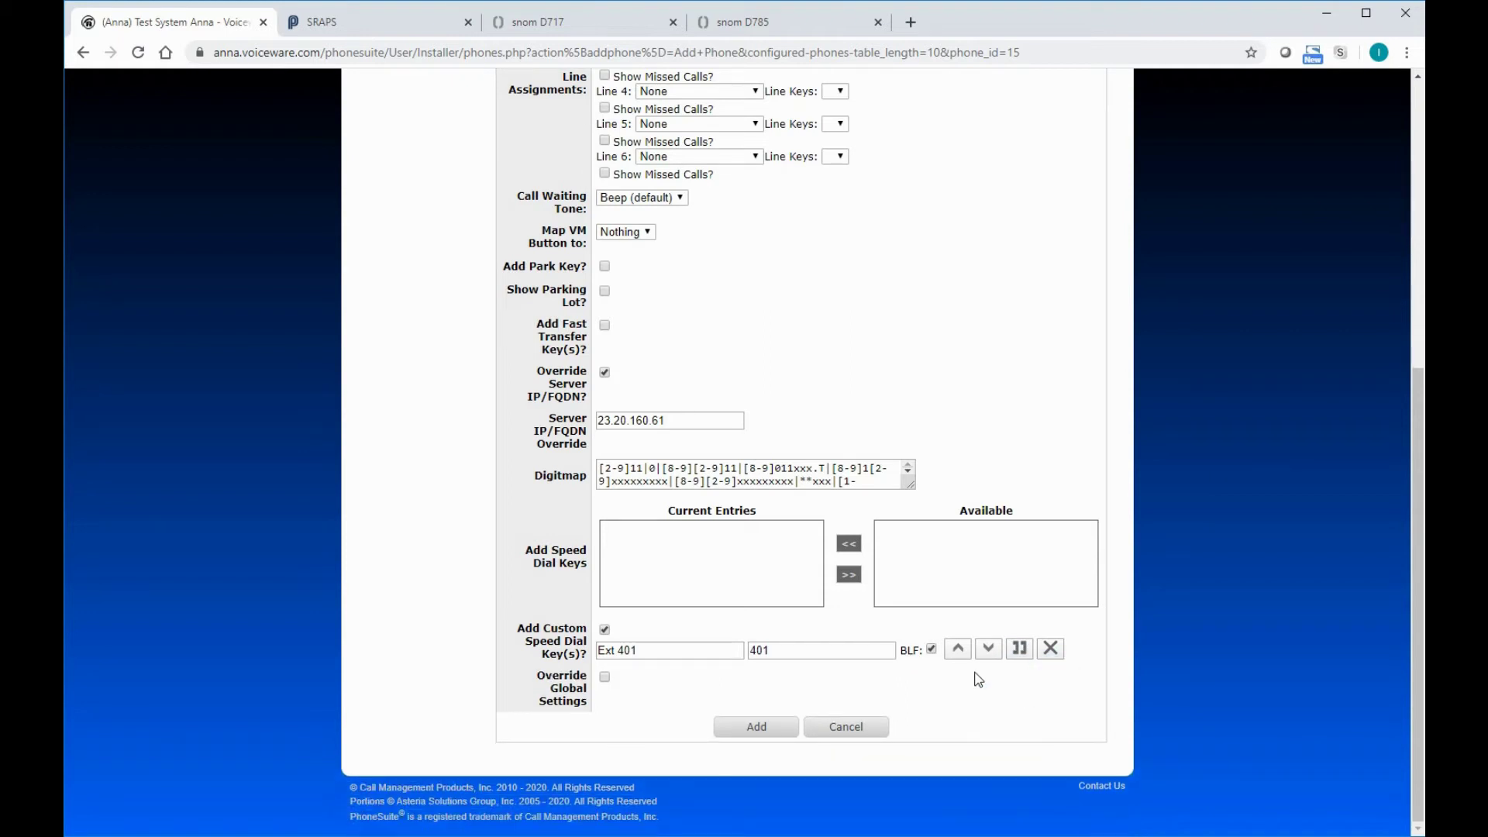
{"action": "left_click", "coordinate": [759, 727]}
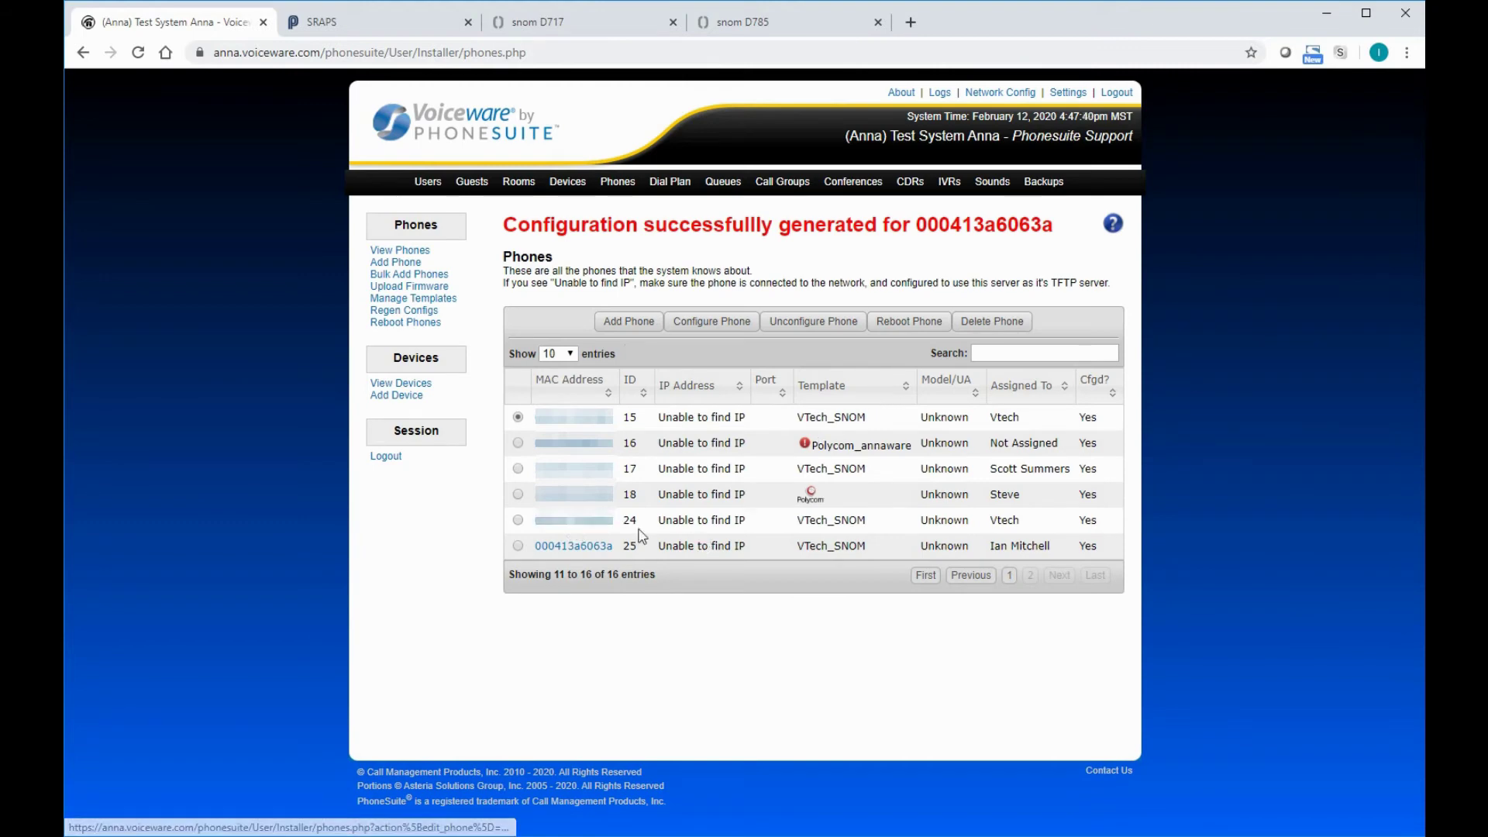
- Edit phone 000413a6063a: 2 line keys, missed calls shown, voicemail button mapped to 8000
{"action": "left_click", "coordinate": [581, 547]}
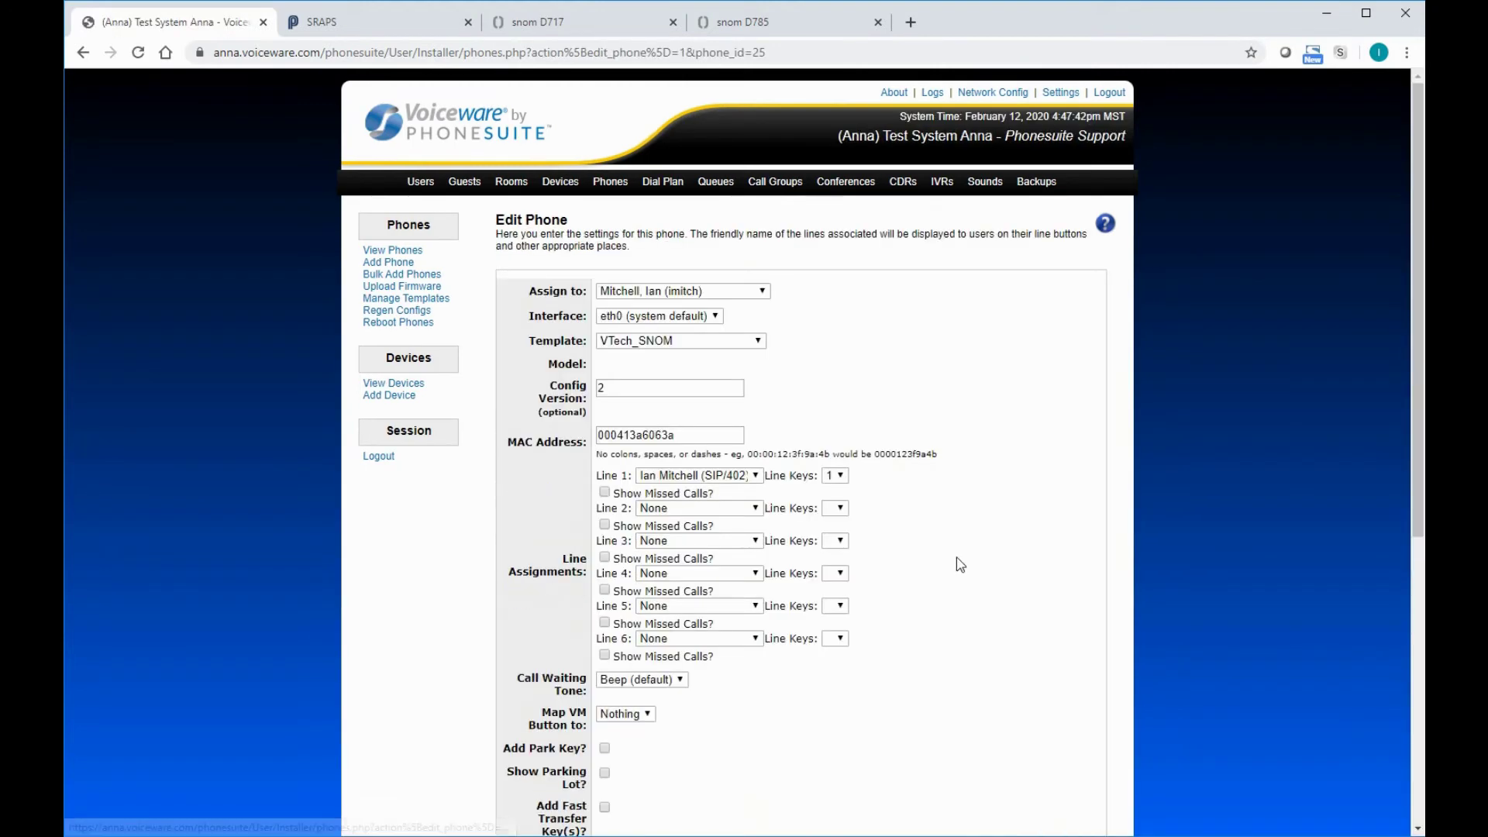
{"action": "left_click", "coordinate": [835, 475]}
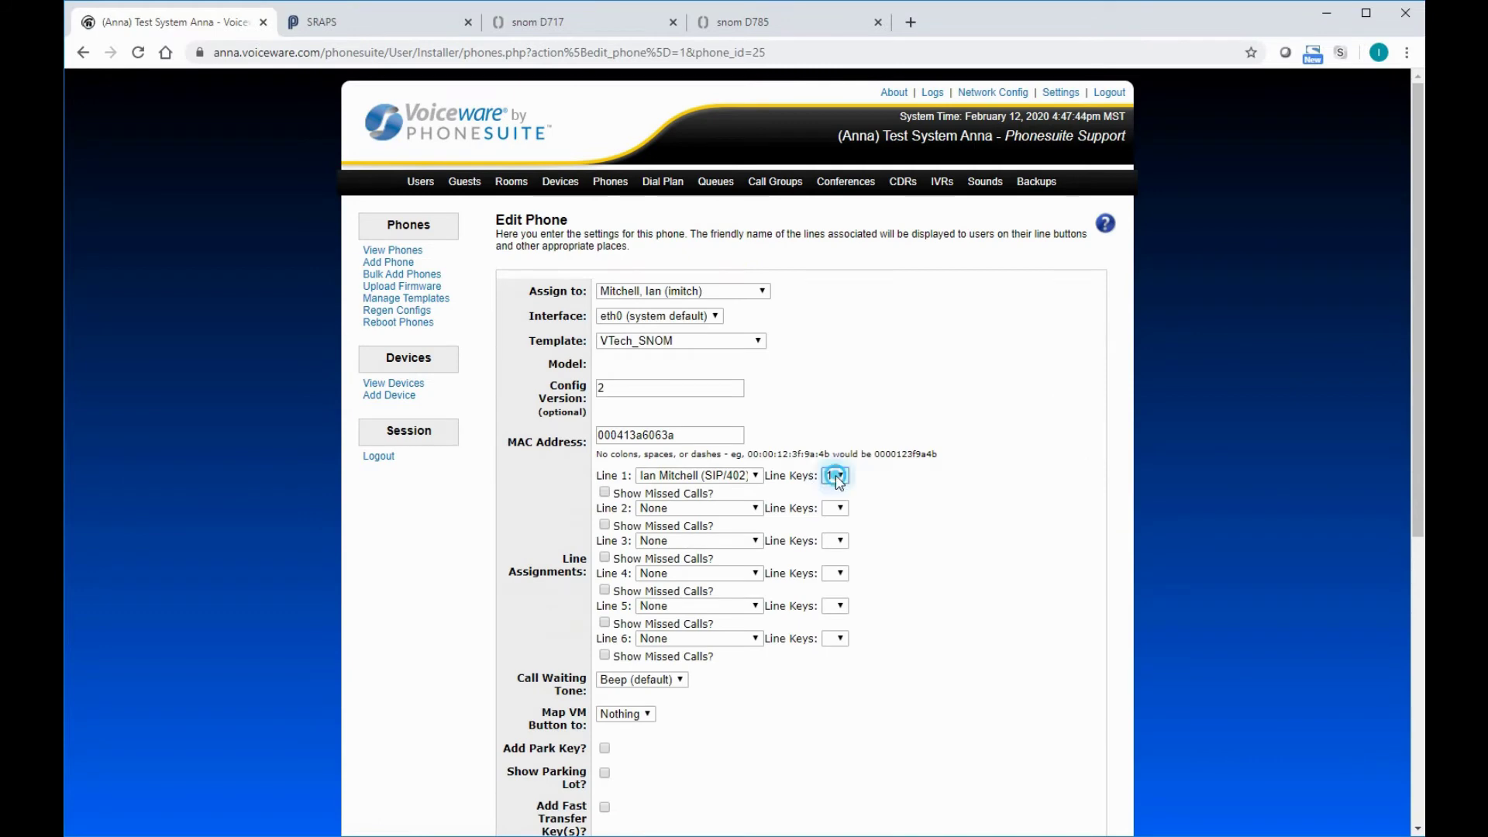
{"action": "left_click", "coordinate": [833, 519]}
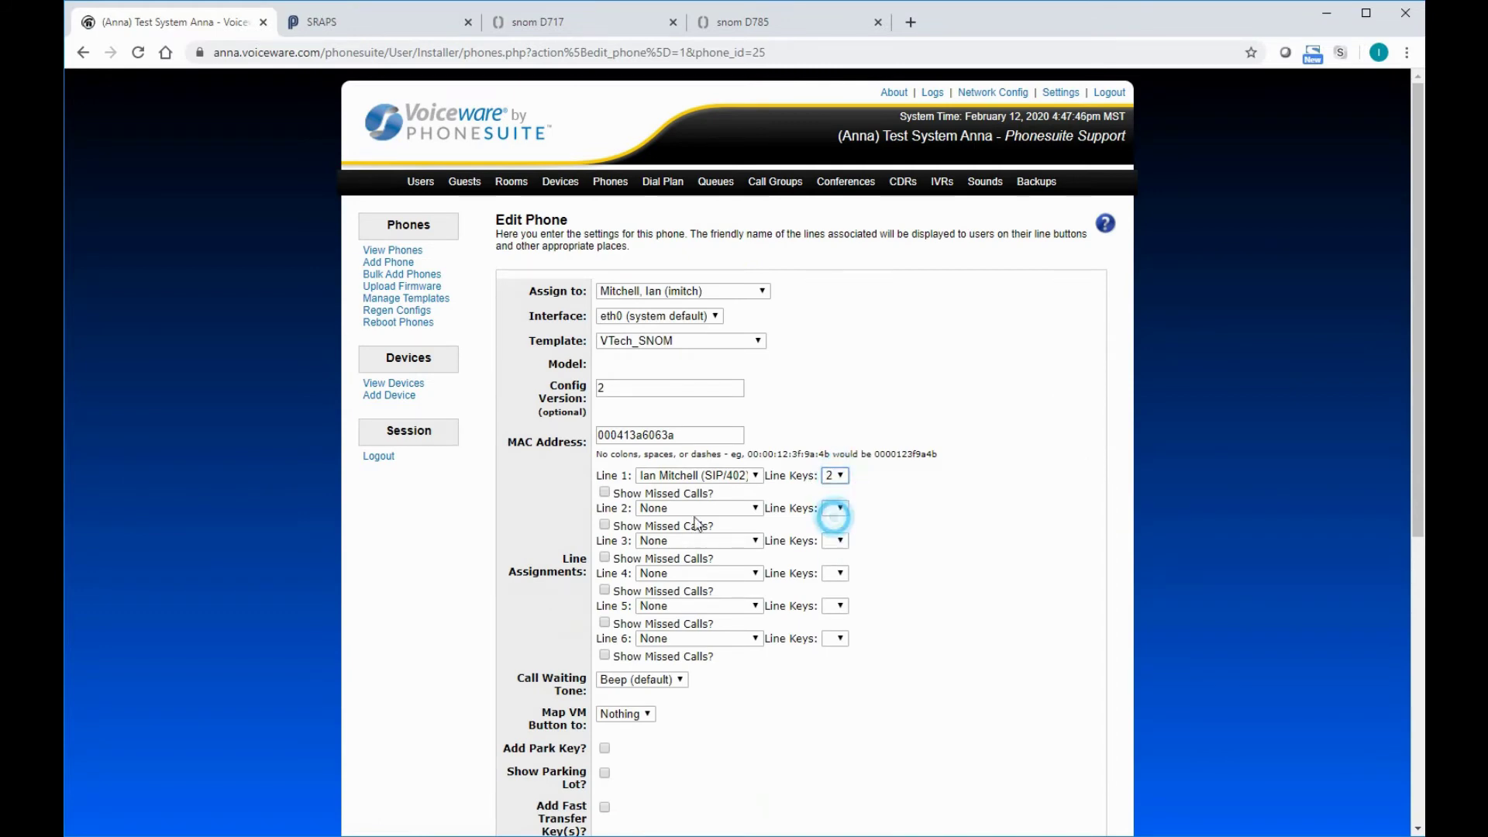
{"action": "left_click", "coordinate": [605, 494]}
{"action": "scroll", "coordinate": [916, 506], "scroll_direction": "down", "scroll_amount": 1}
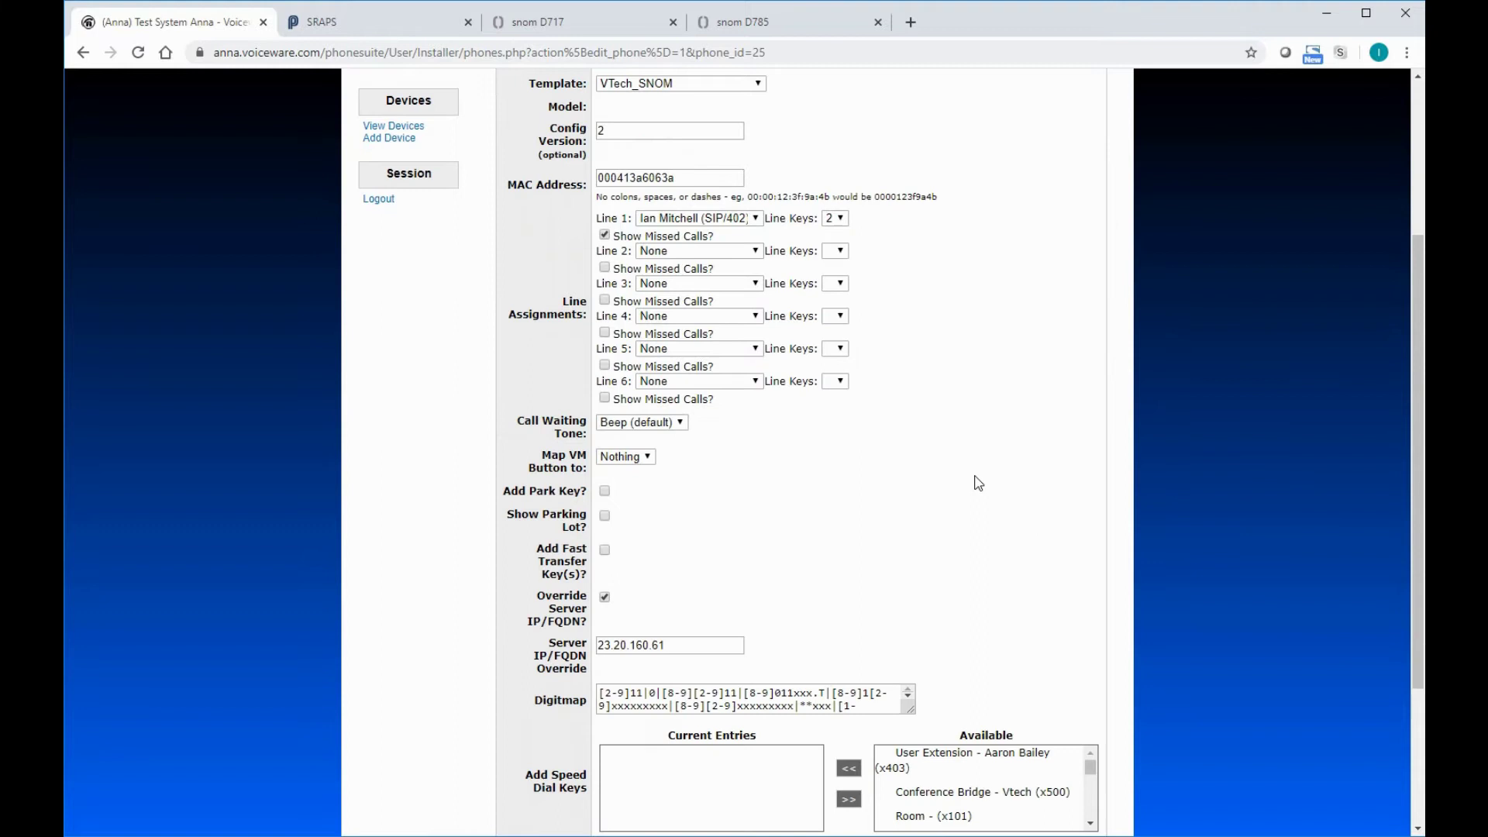
{"action": "scroll", "coordinate": [979, 483], "scroll_direction": "down", "scroll_amount": 3}
{"action": "left_click", "coordinate": [626, 232]}
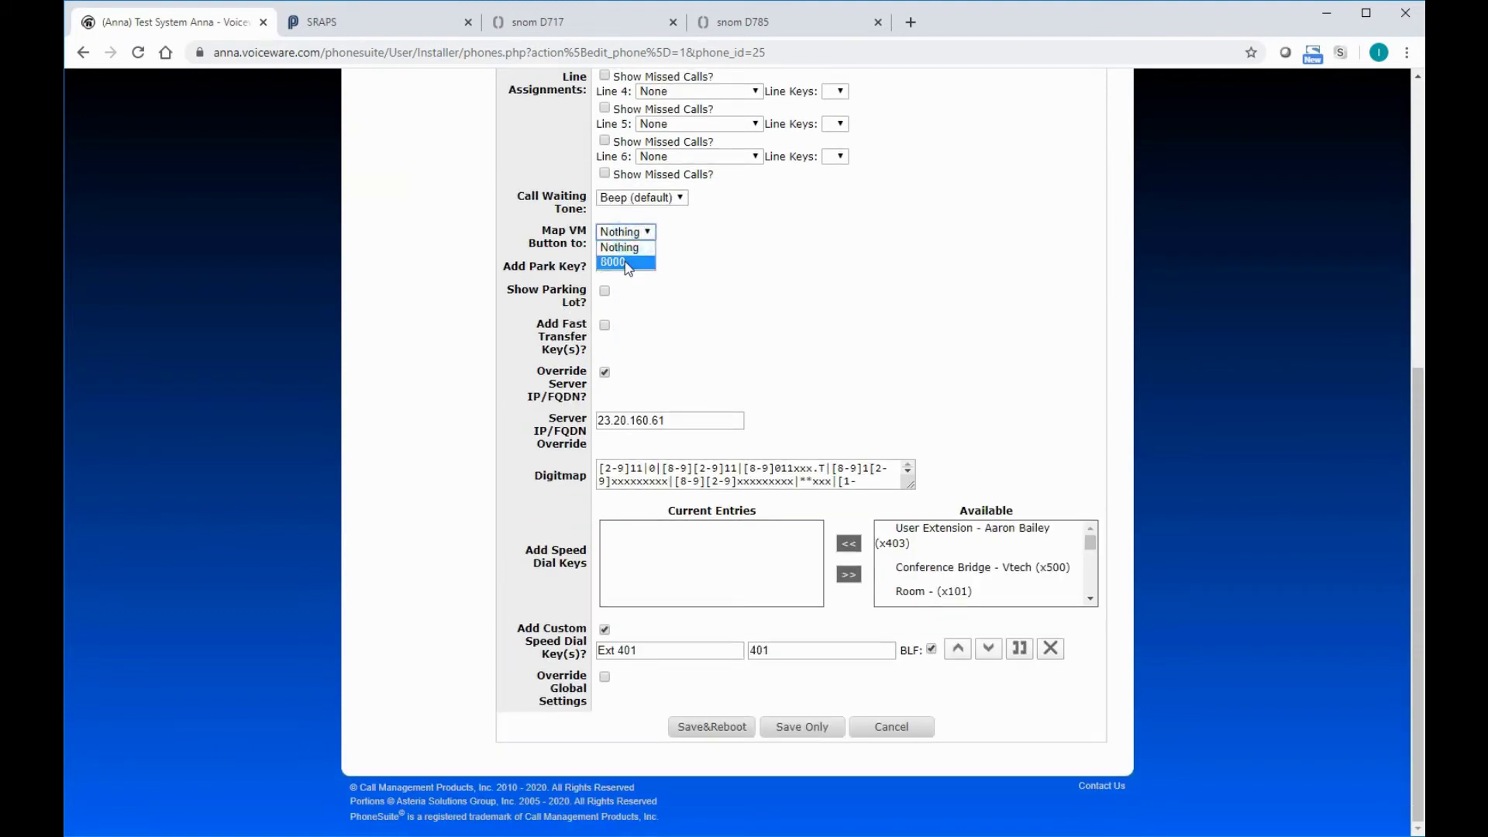
{"action": "left_click", "coordinate": [626, 263]}
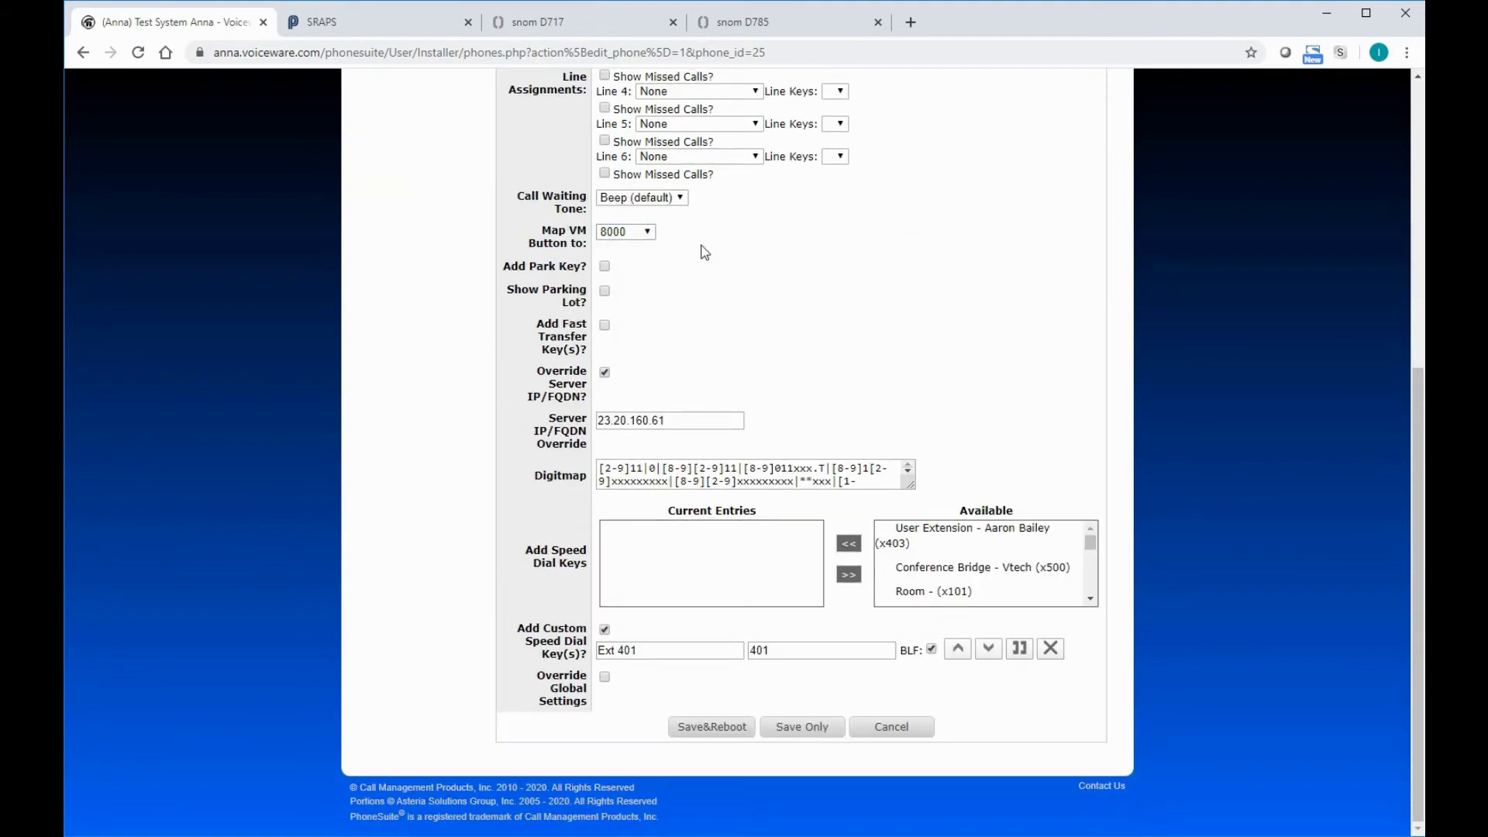
- Leave the global settings override off, then save and reboot the phone
{"action": "left_click", "coordinate": [605, 678]}
{"action": "scroll", "coordinate": [918, 559], "scroll_direction": "down", "scroll_amount": 4}
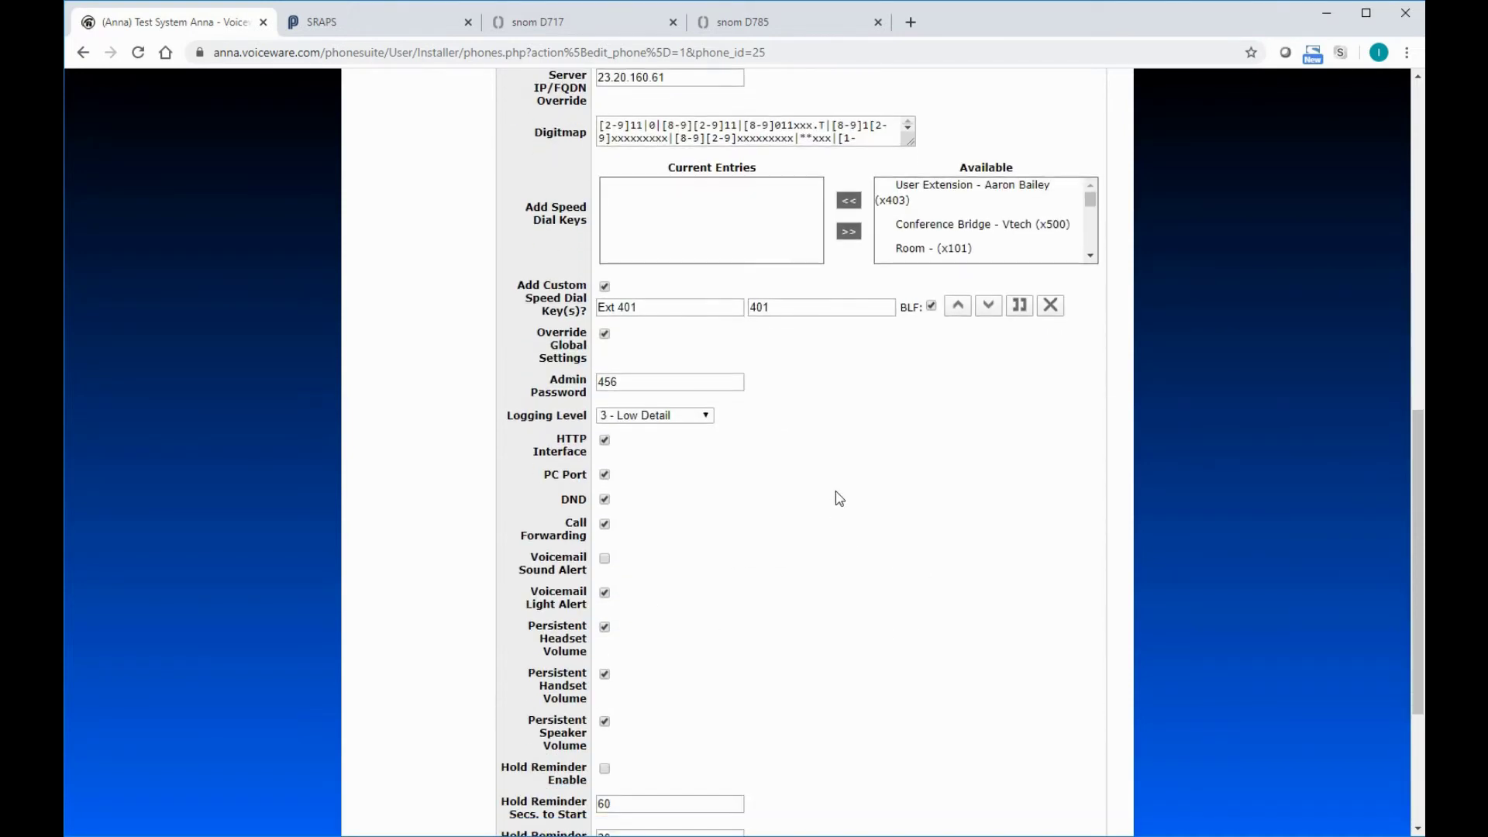
{"action": "scroll", "coordinate": [837, 496], "scroll_direction": "down", "scroll_amount": 2}
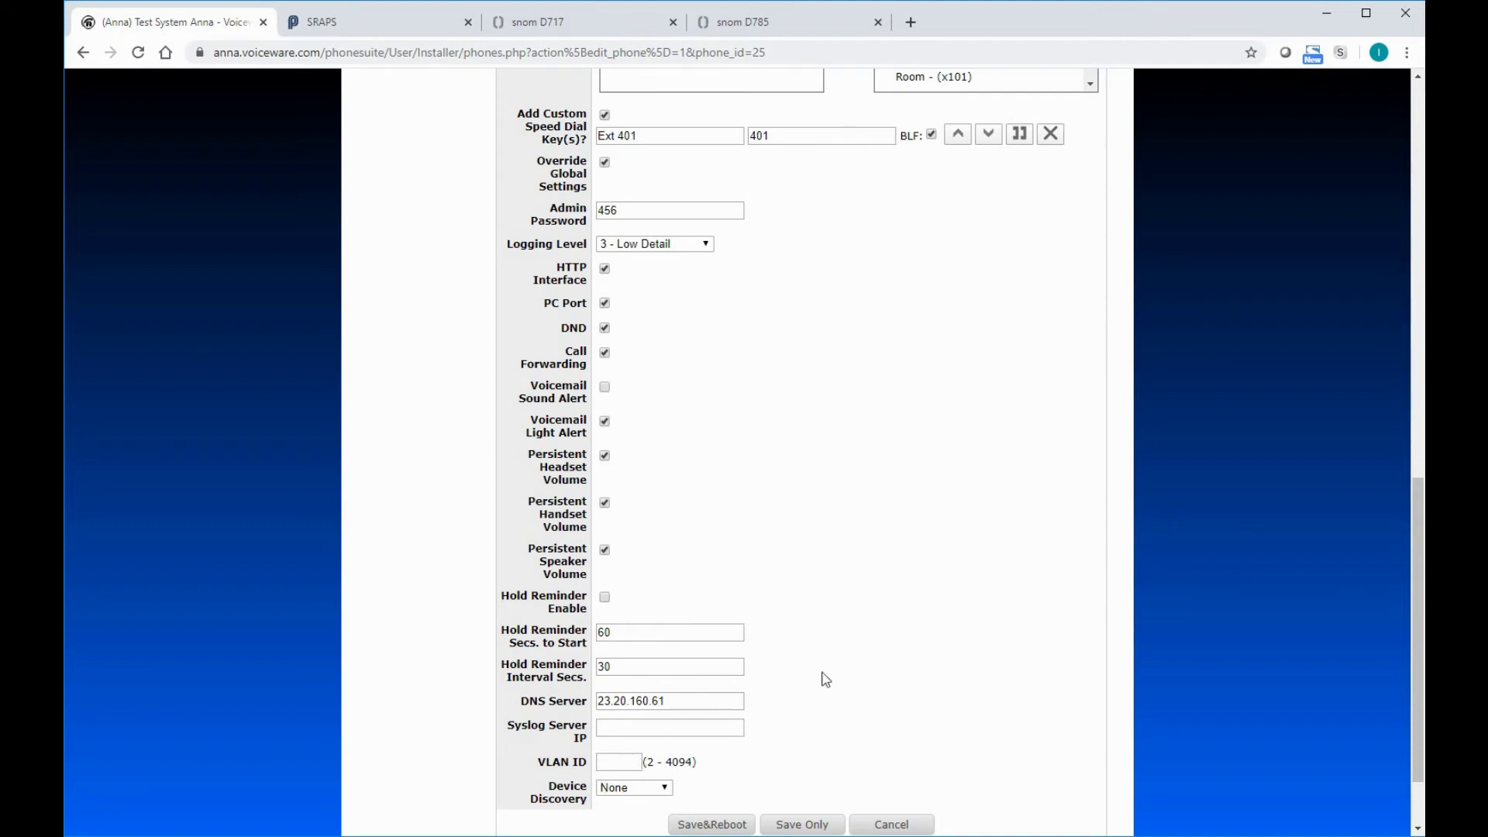
{"action": "scroll", "coordinate": [742, 445], "scroll_direction": "up", "scroll_amount": 1}
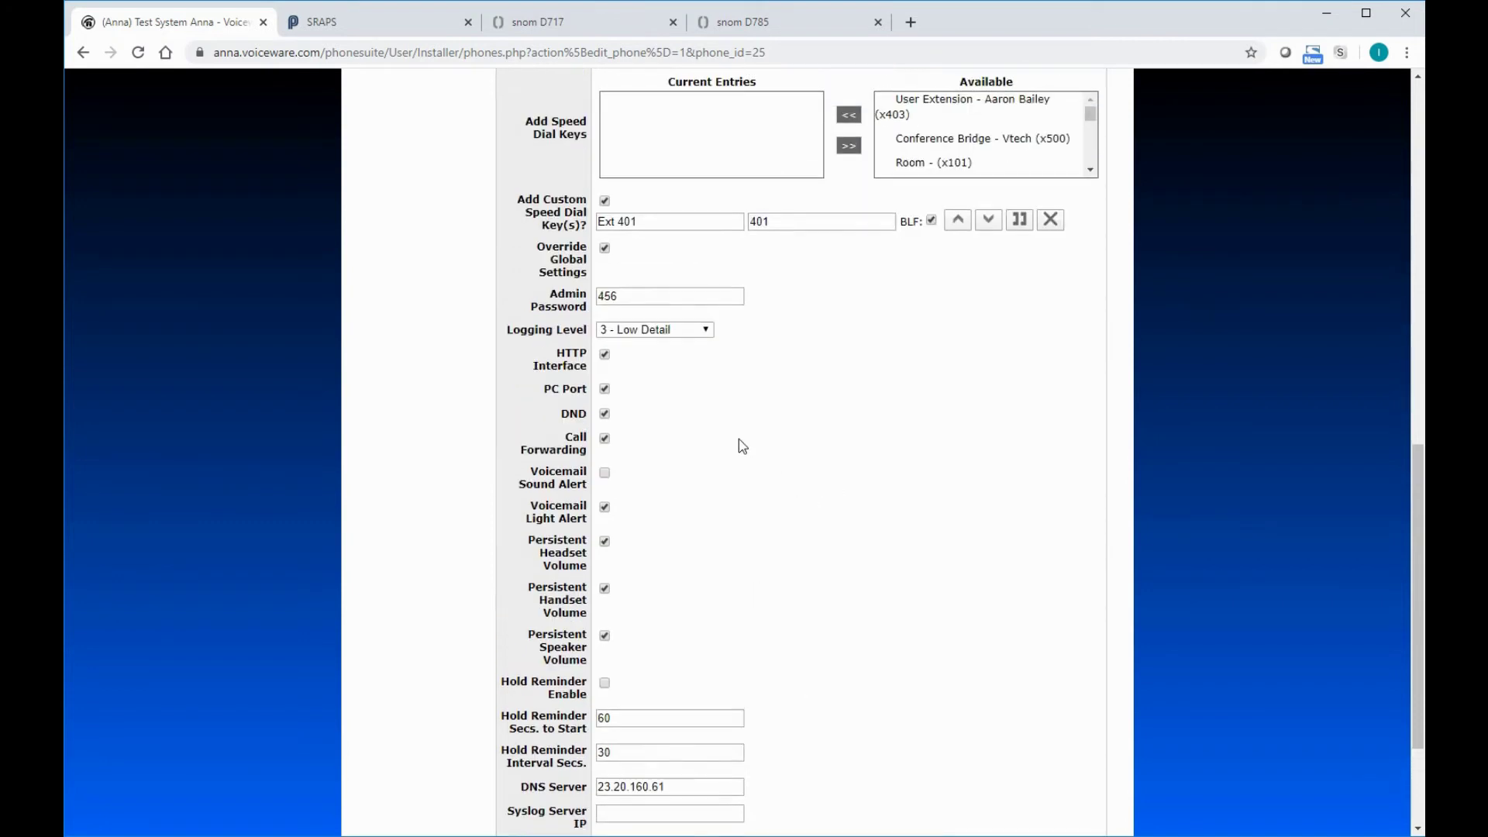
{"action": "scroll", "coordinate": [743, 445], "scroll_direction": "down", "scroll_amount": 2}
{"action": "scroll", "coordinate": [698, 438], "scroll_direction": "up", "scroll_amount": 4}
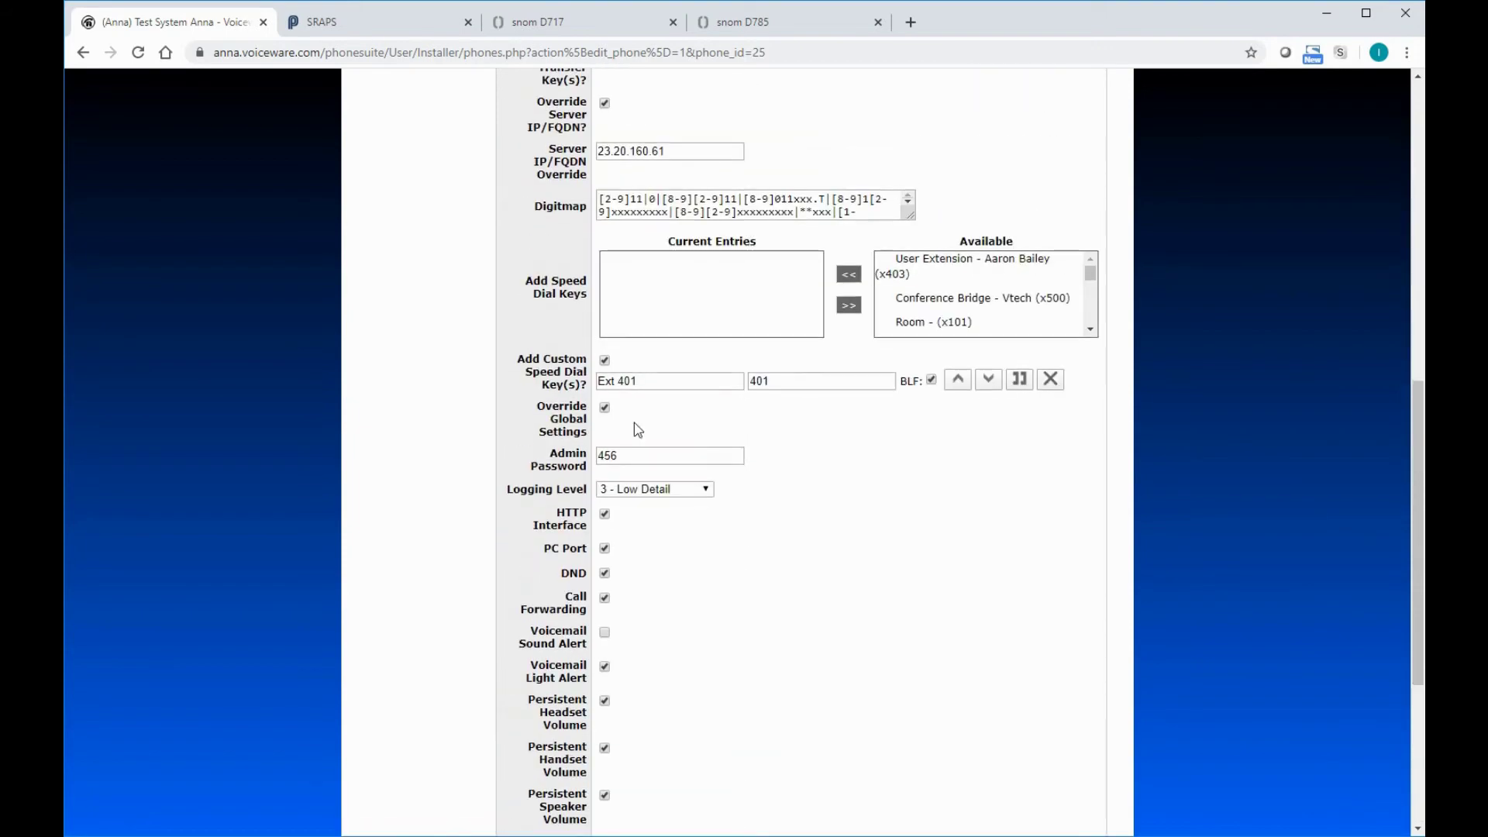
{"action": "left_click", "coordinate": [605, 407]}
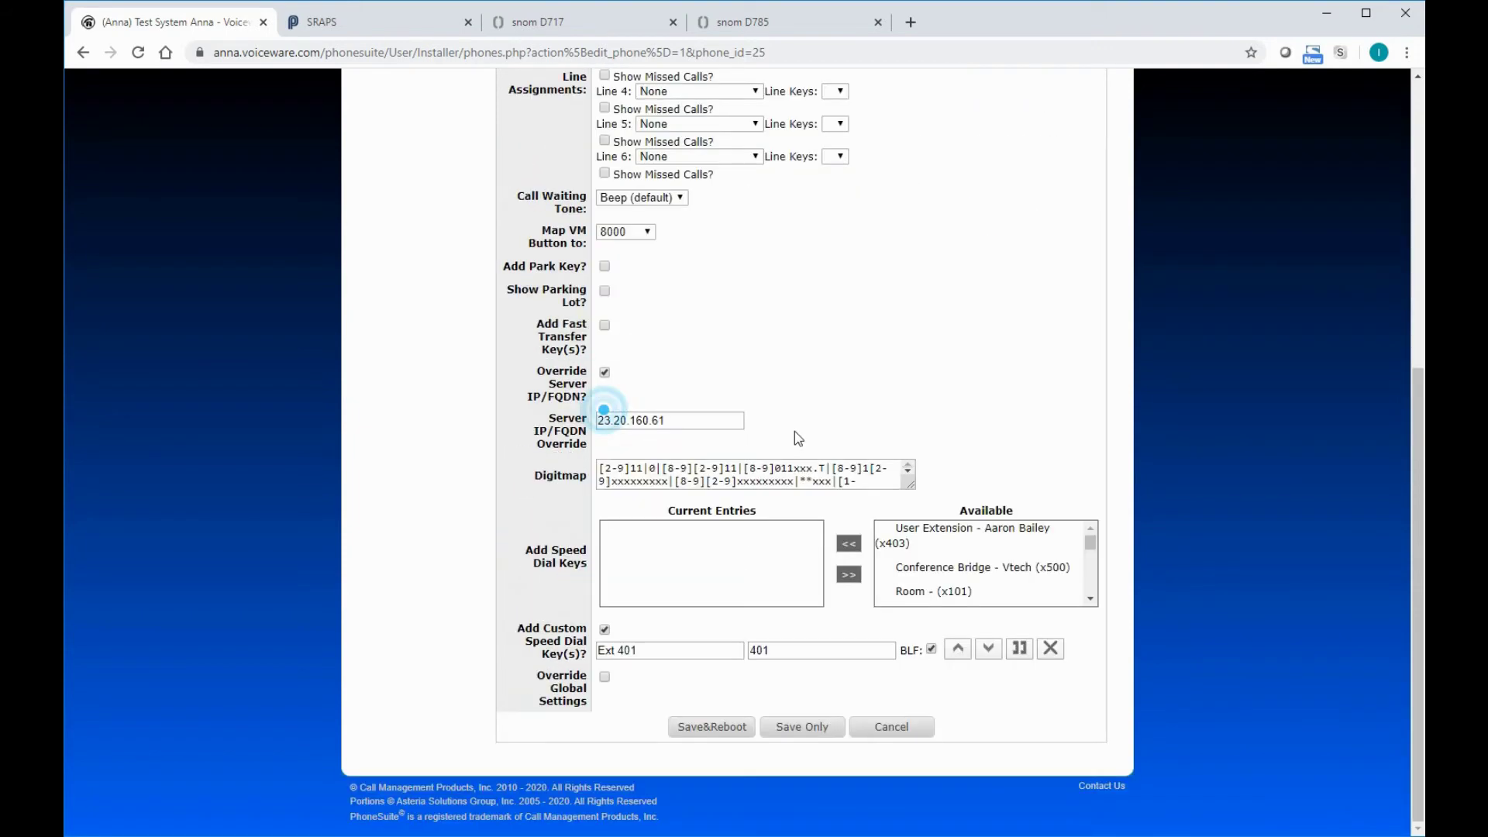
{"action": "left_click", "coordinate": [720, 734]}
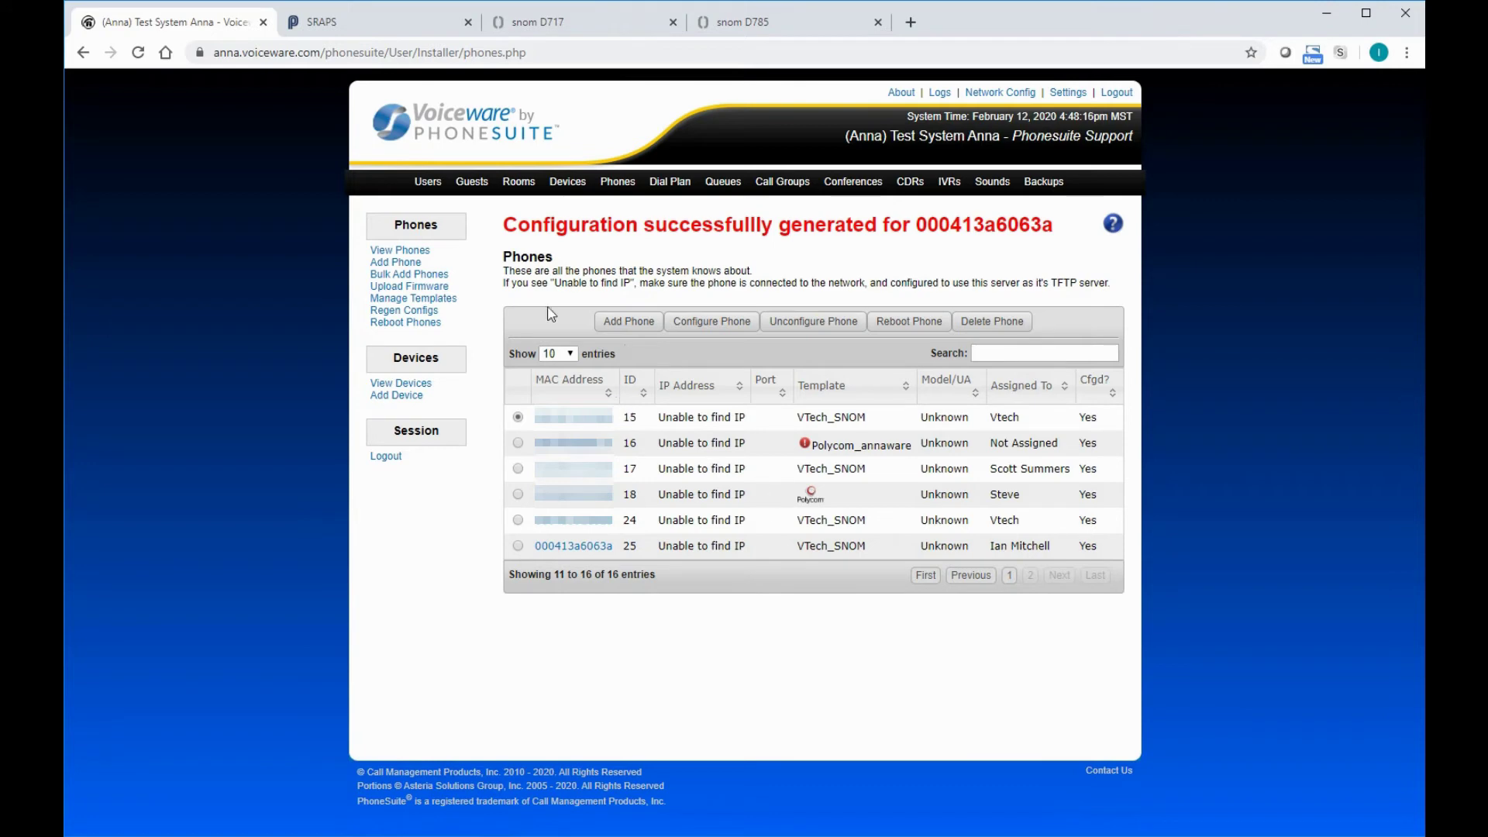
- In the SRAPS tab, go from the welcome page to the Provisioning Profiles list
{"action": "left_click", "coordinate": [385, 30]}
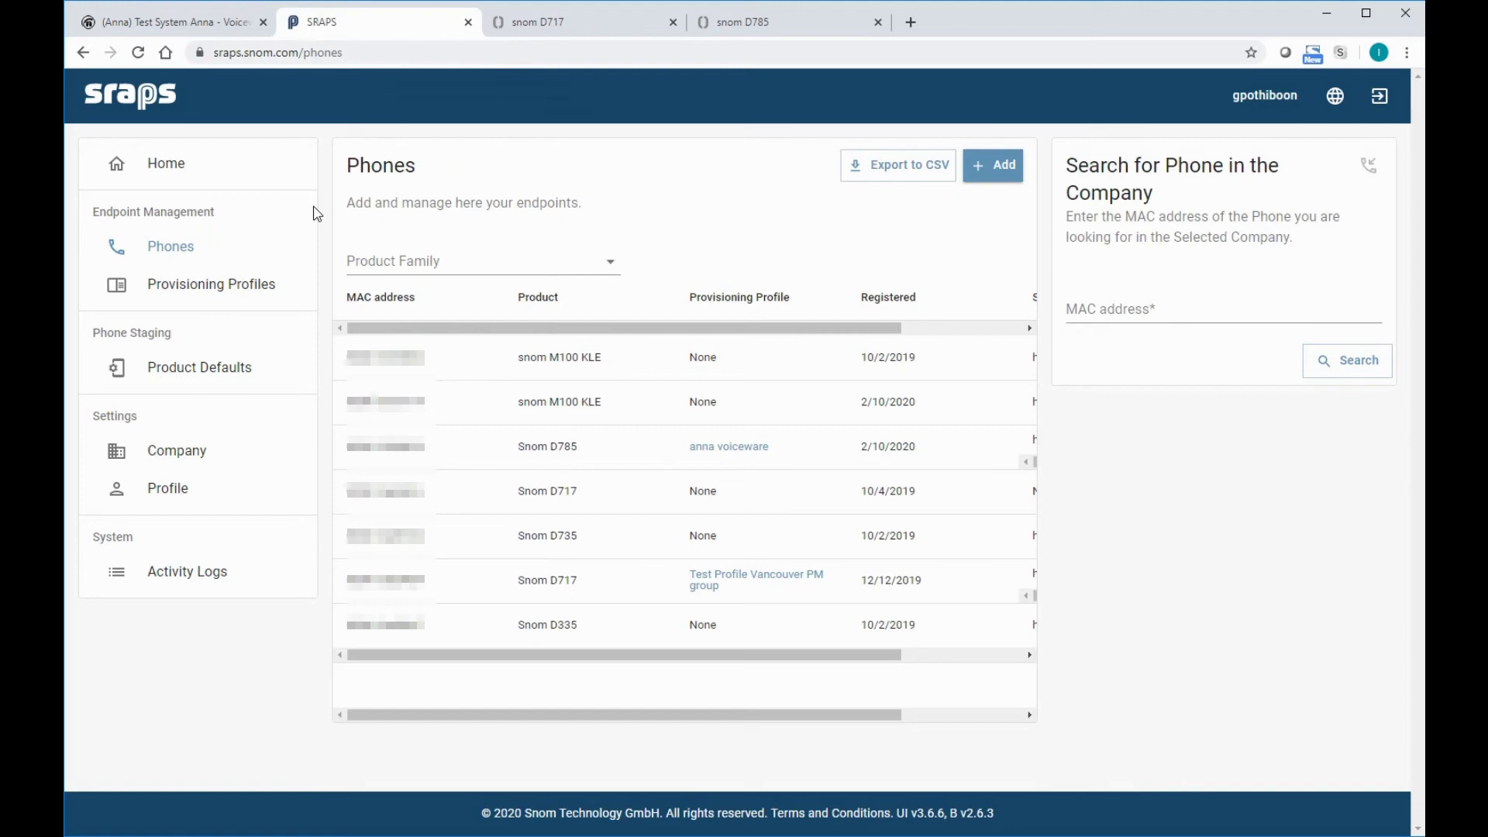
{"action": "left_click", "coordinate": [173, 163]}
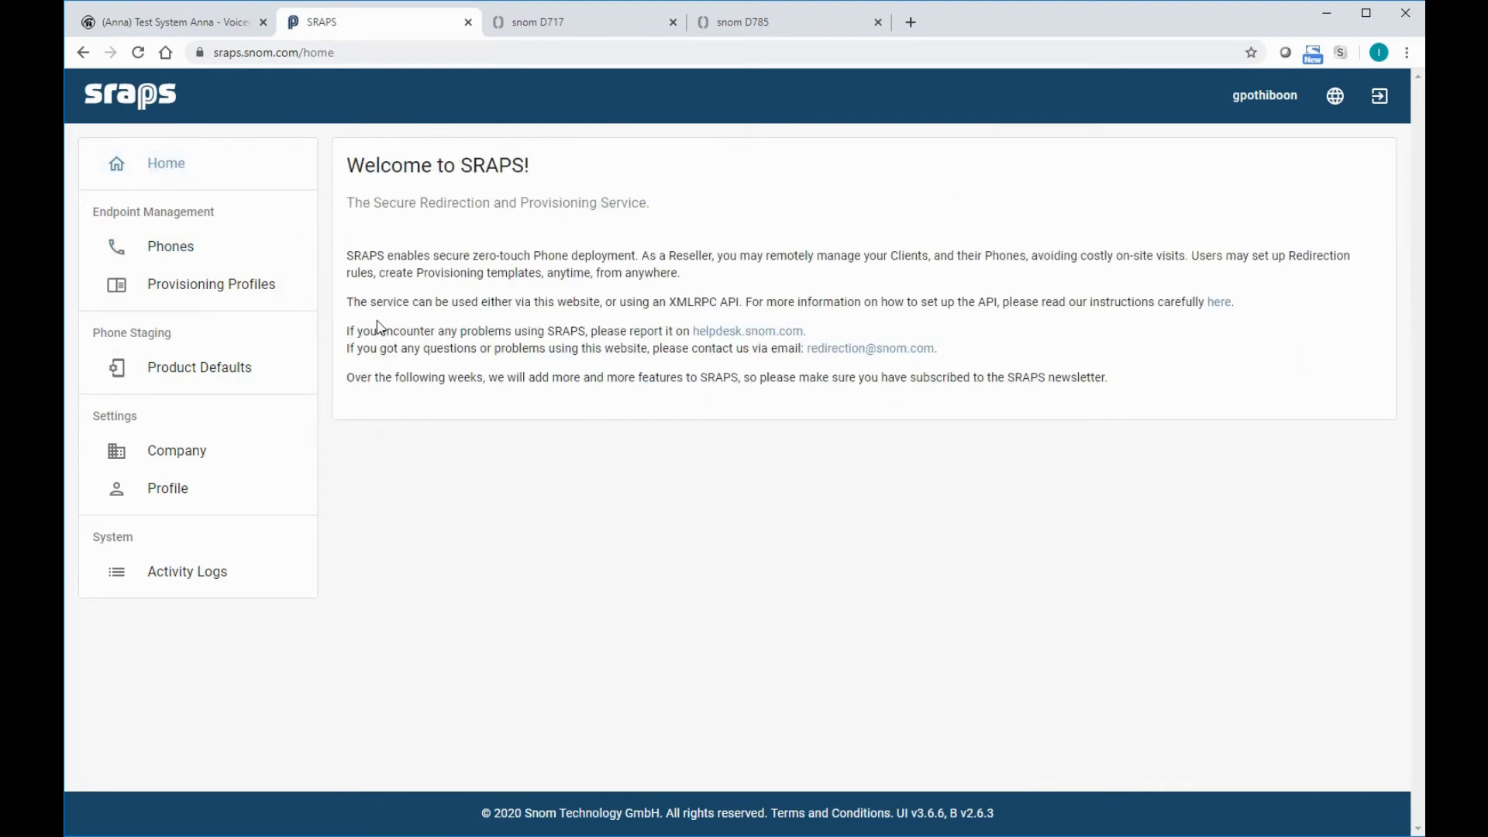
{"action": "left_click", "coordinate": [187, 293]}
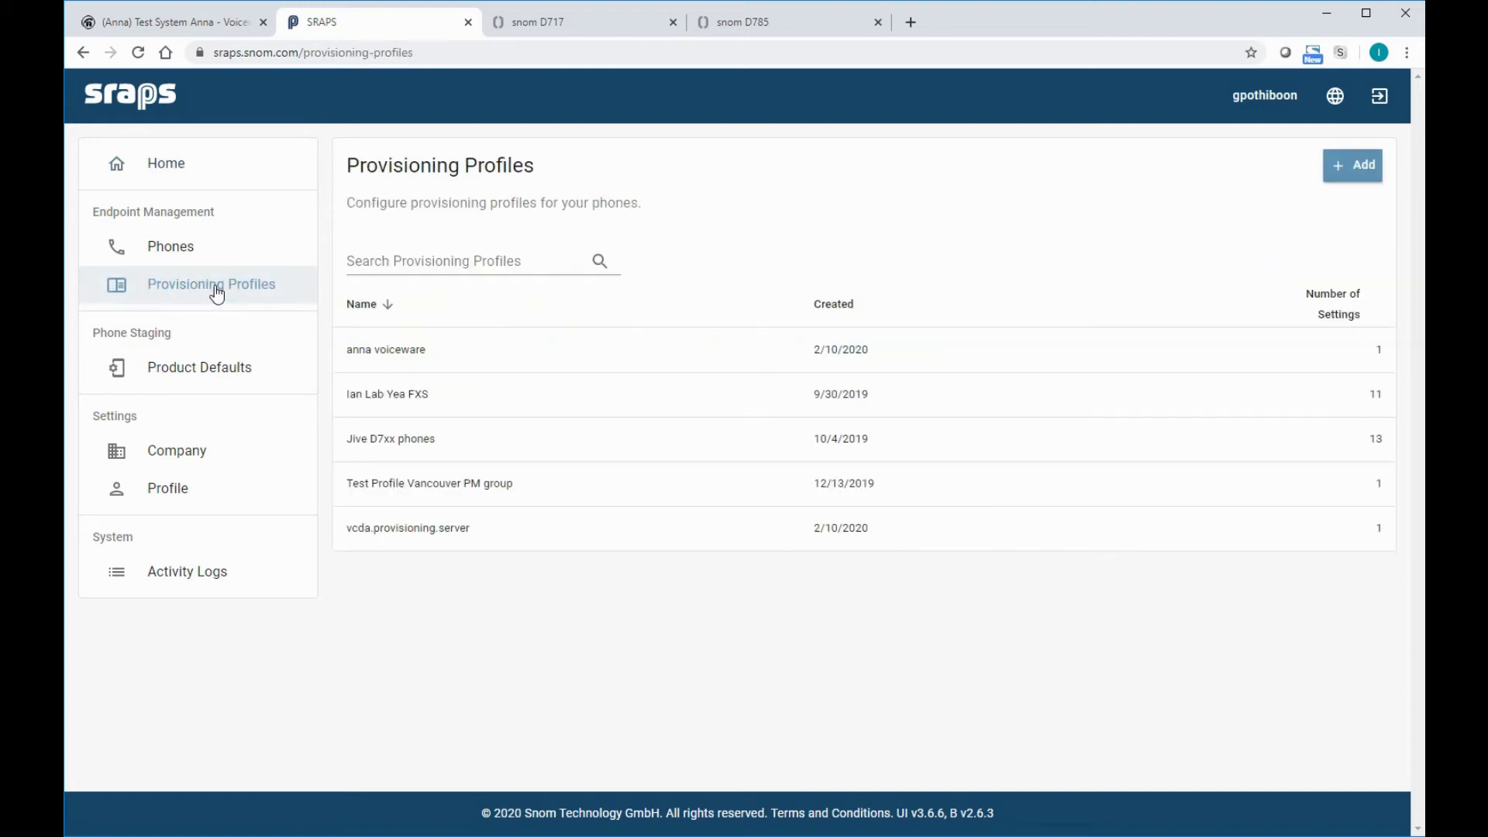
{"action": "left_click", "coordinate": [391, 353]}
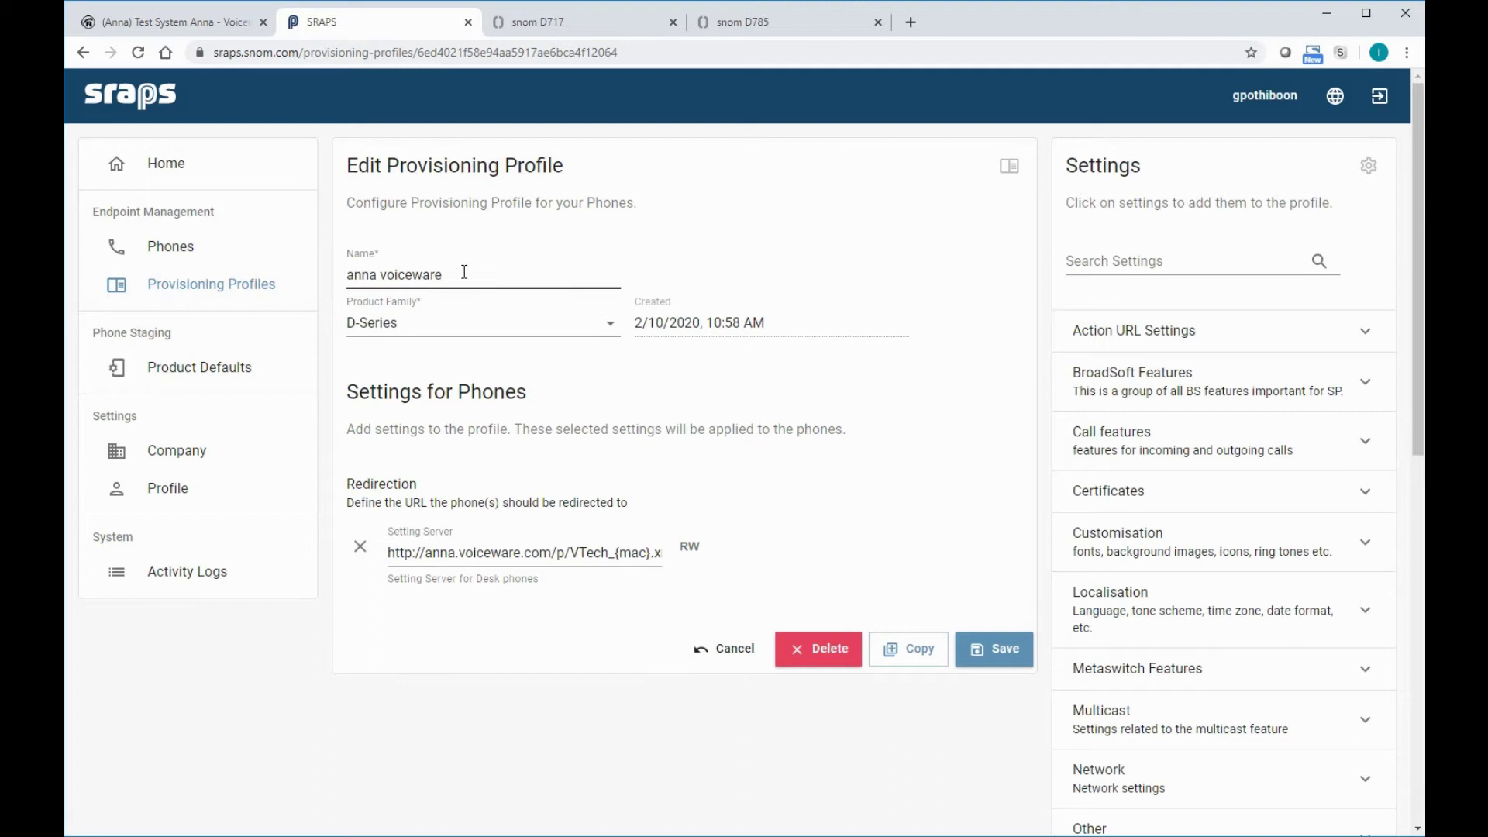
{"action": "left_click_drag", "start_coordinate": [458, 275], "coordinate": [292, 282]}
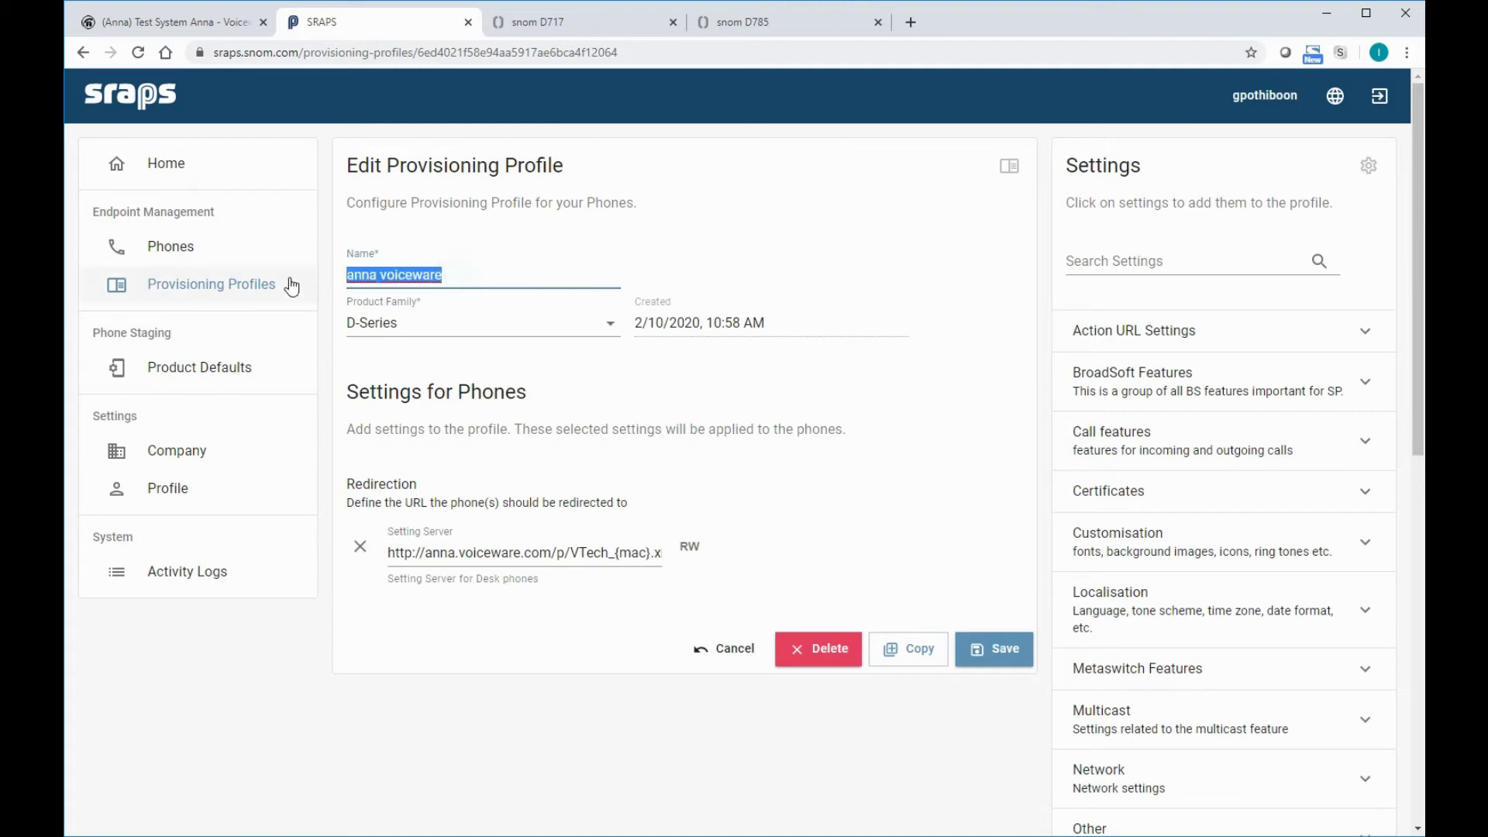
{"action": "left_click", "coordinate": [965, 302]}
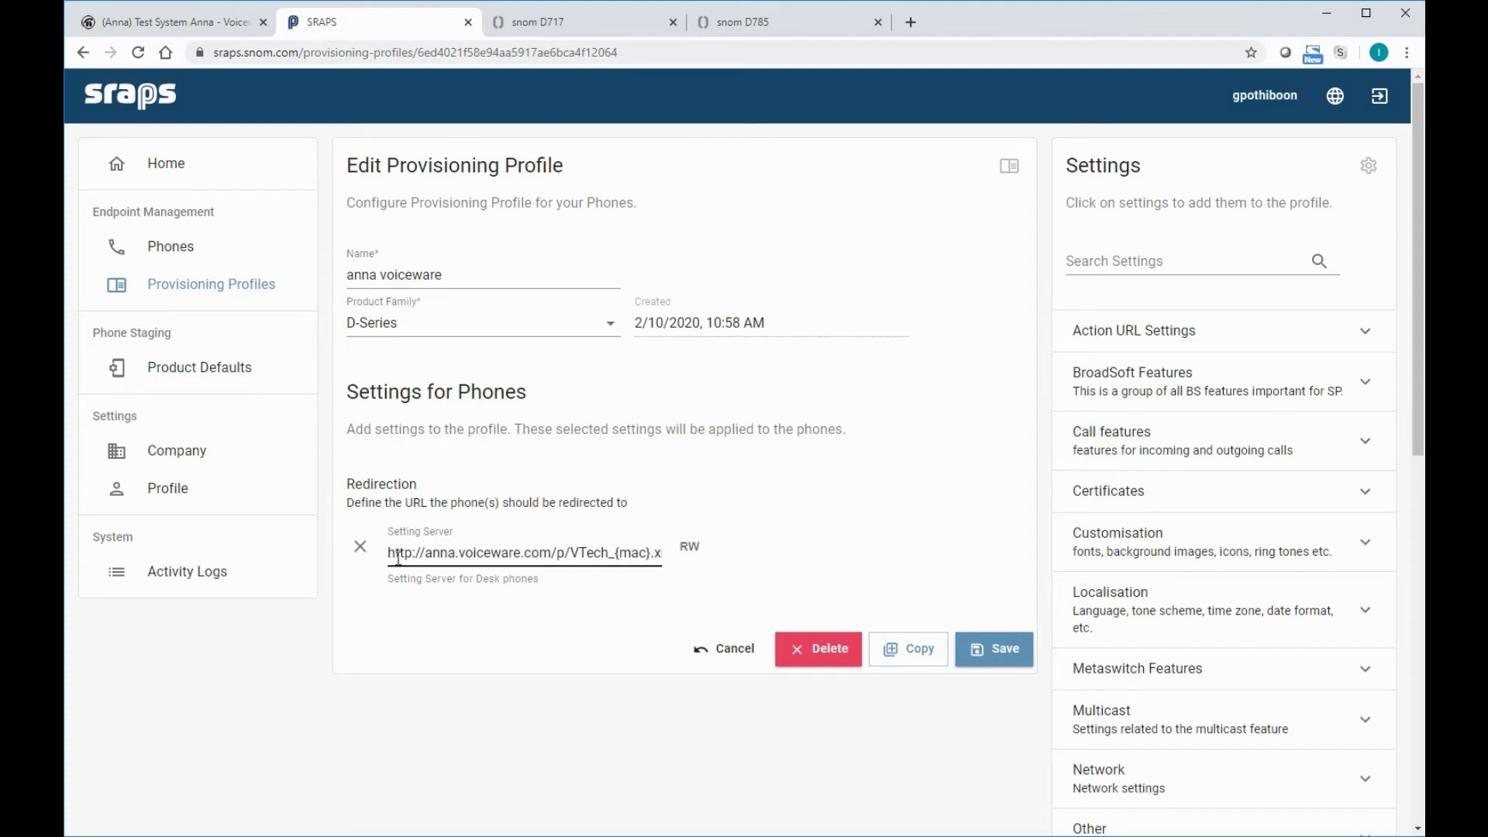
{"action": "left_click", "coordinate": [427, 553]}
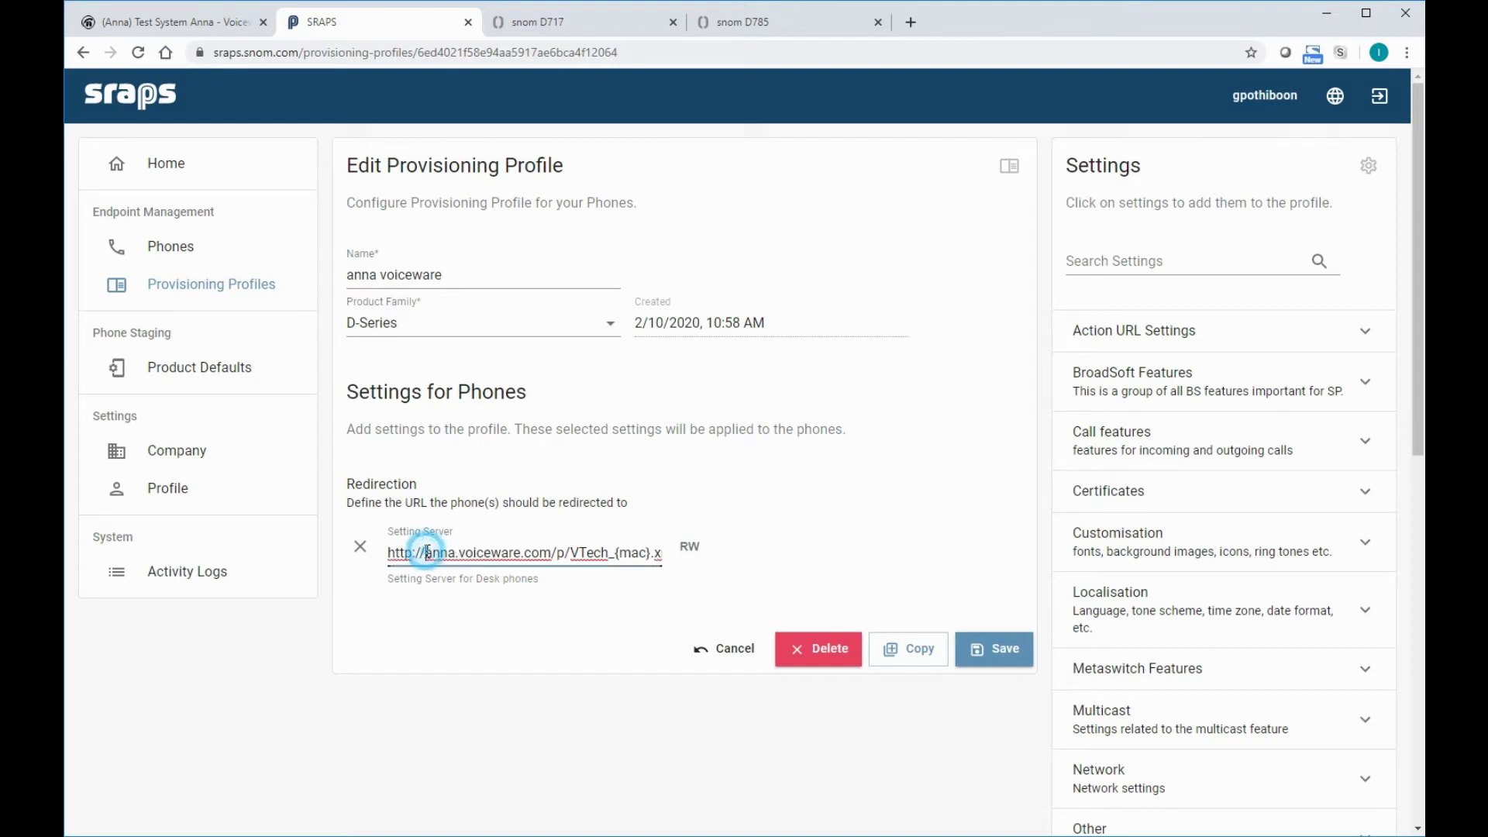
{"action": "left_click_drag", "start_coordinate": [426, 552], "coordinate": [552, 564]}
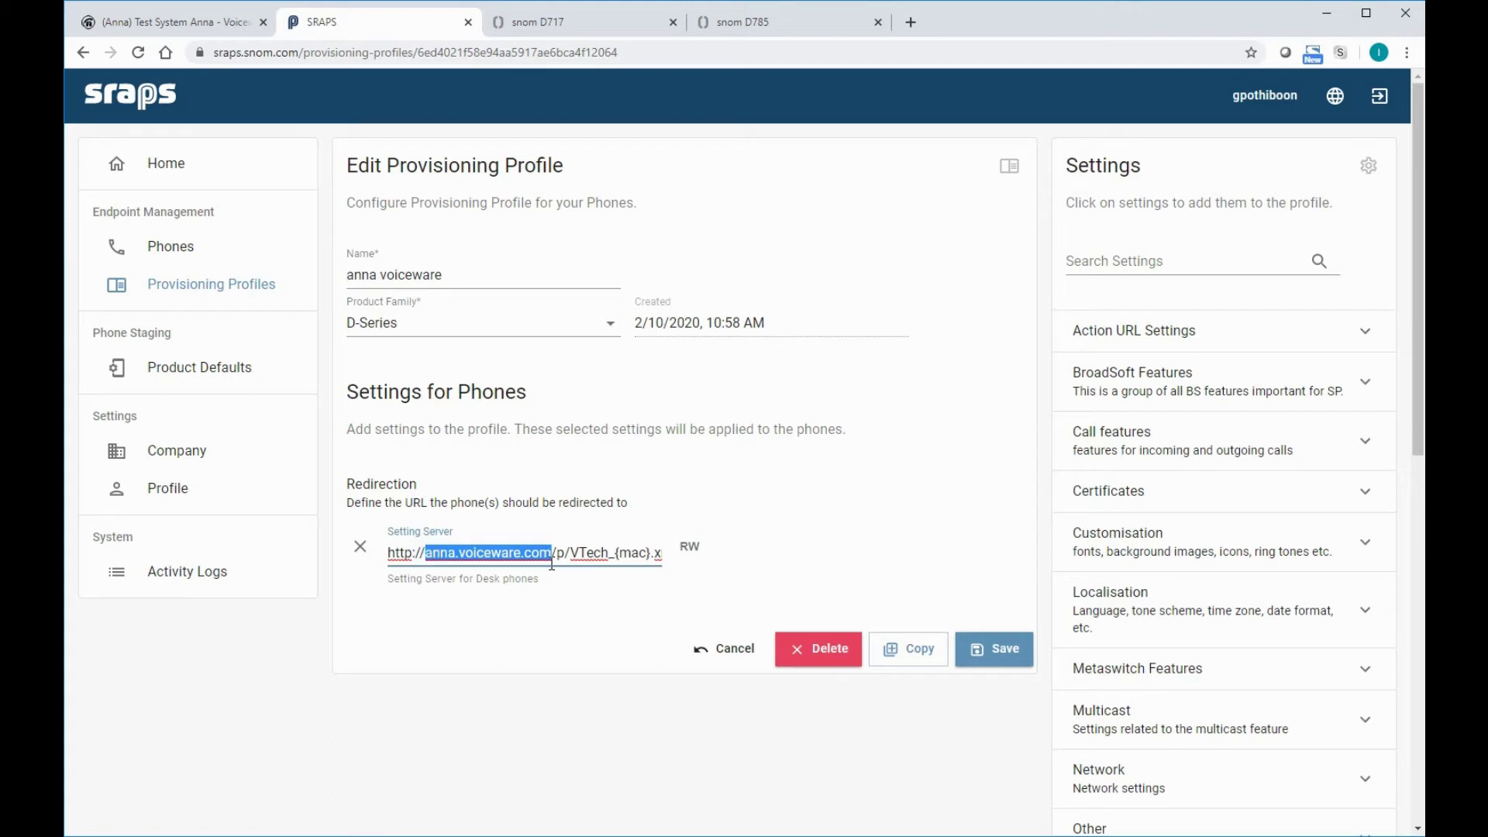
{"action": "left_click_drag", "start_coordinate": [556, 552], "coordinate": [688, 557]}
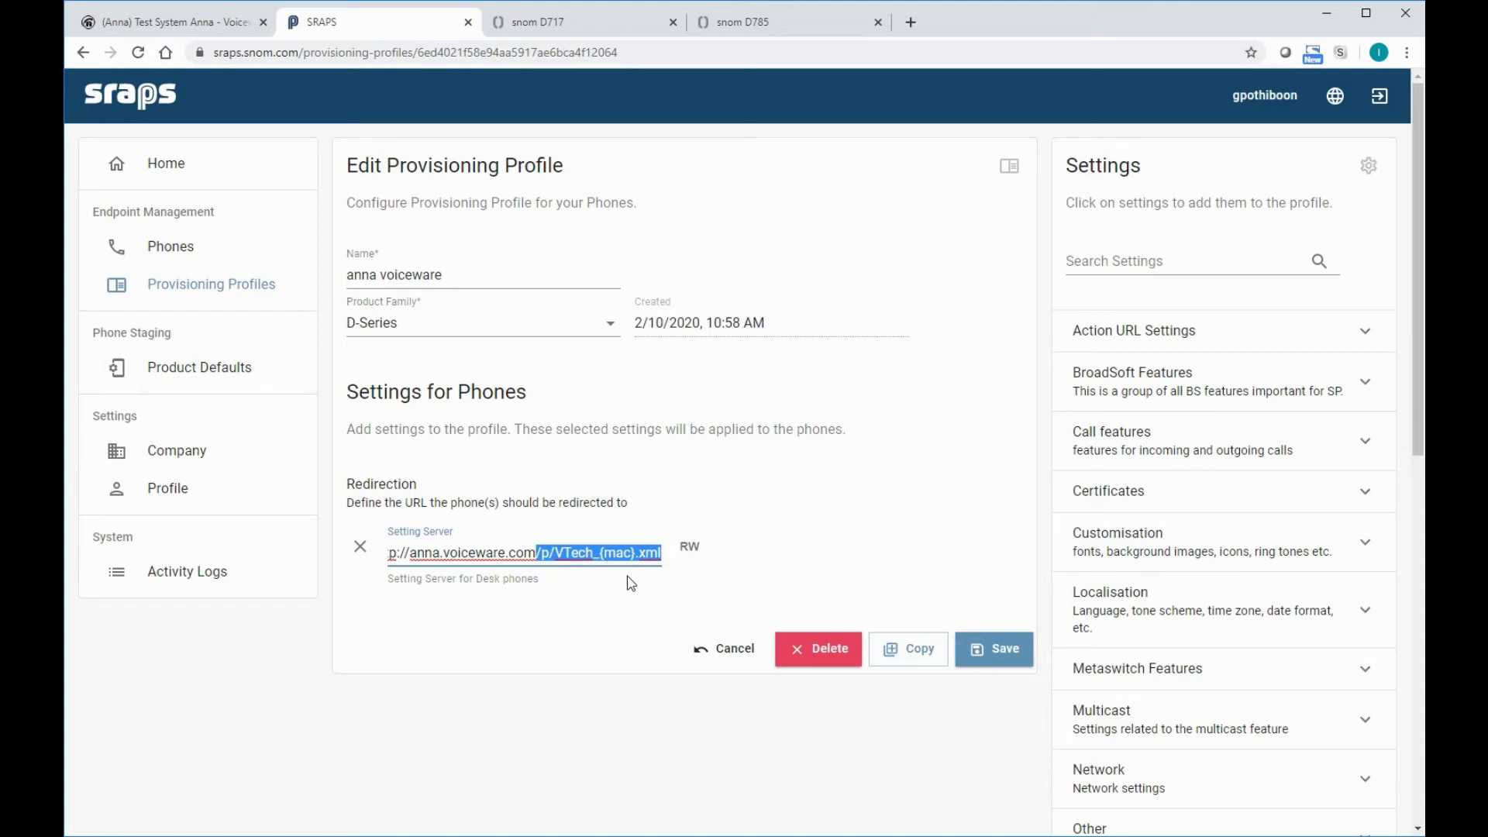
{"action": "left_click", "coordinate": [475, 614]}
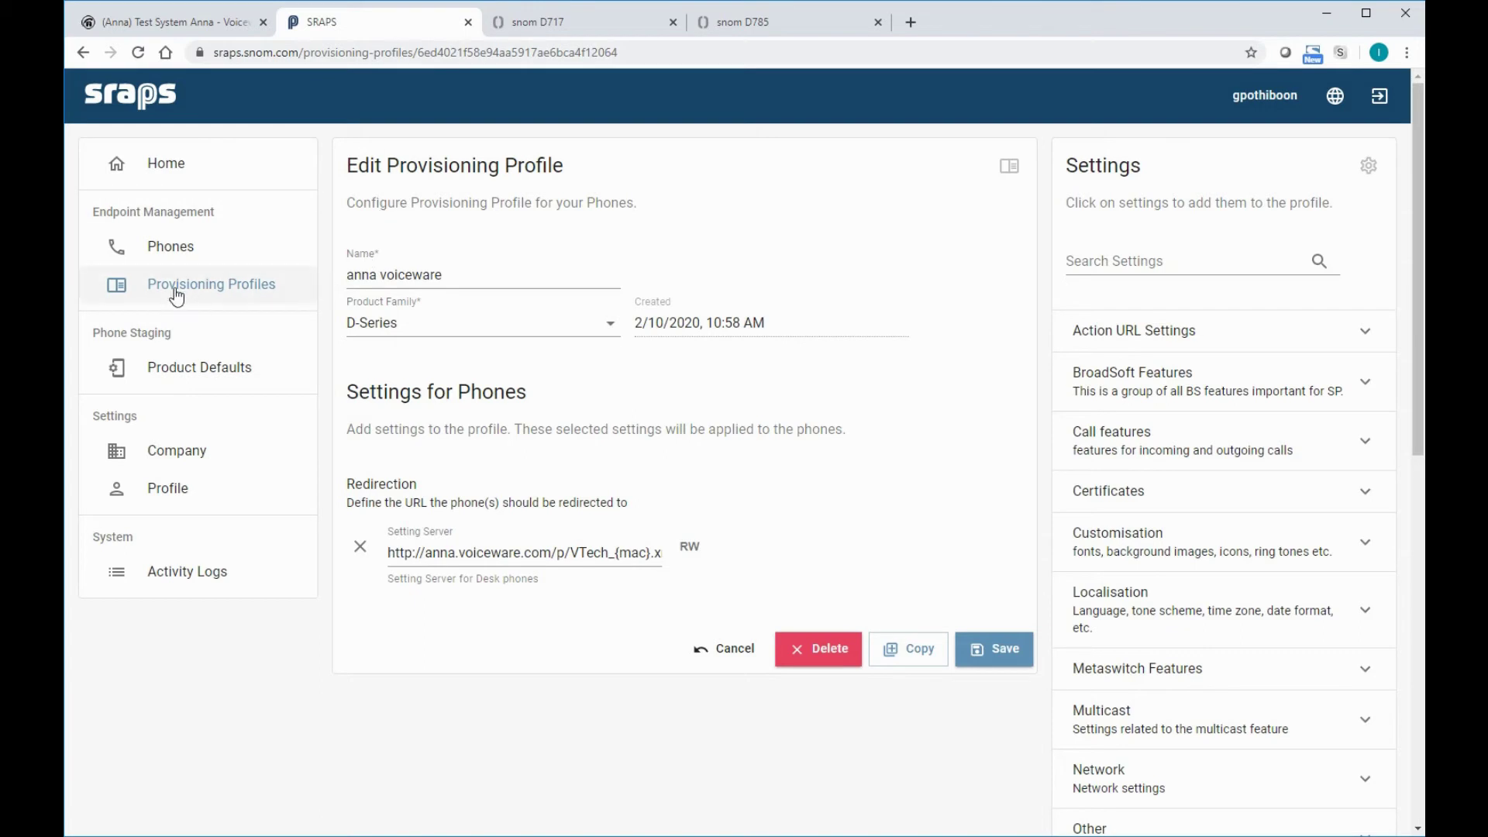
- Add a new phone in SRAPS with the D717's MAC address 000413a6063a, copied from its web page
{"action": "left_click", "coordinate": [175, 256]}
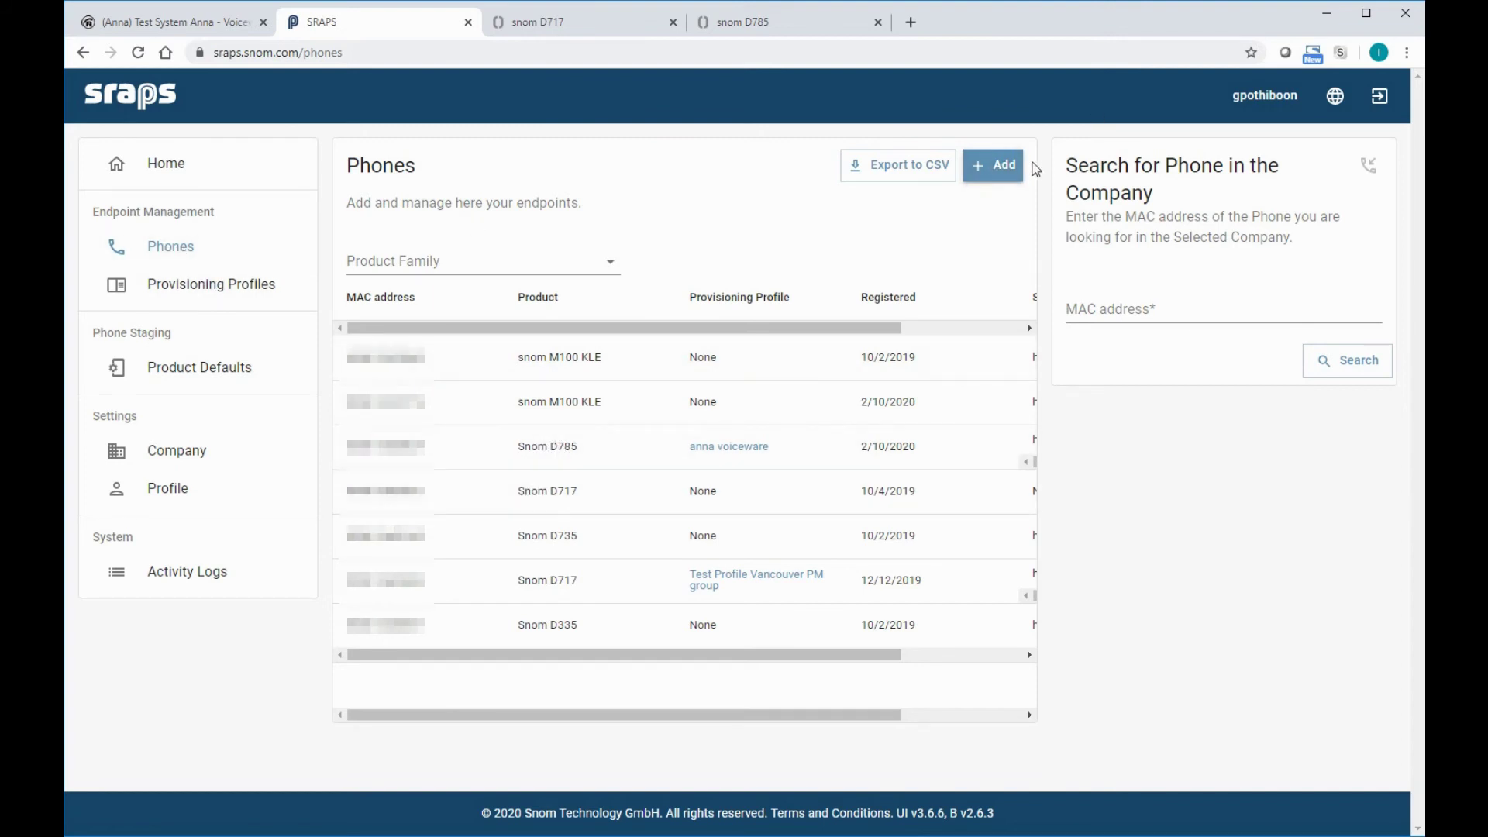
{"action": "left_click", "coordinate": [989, 165]}
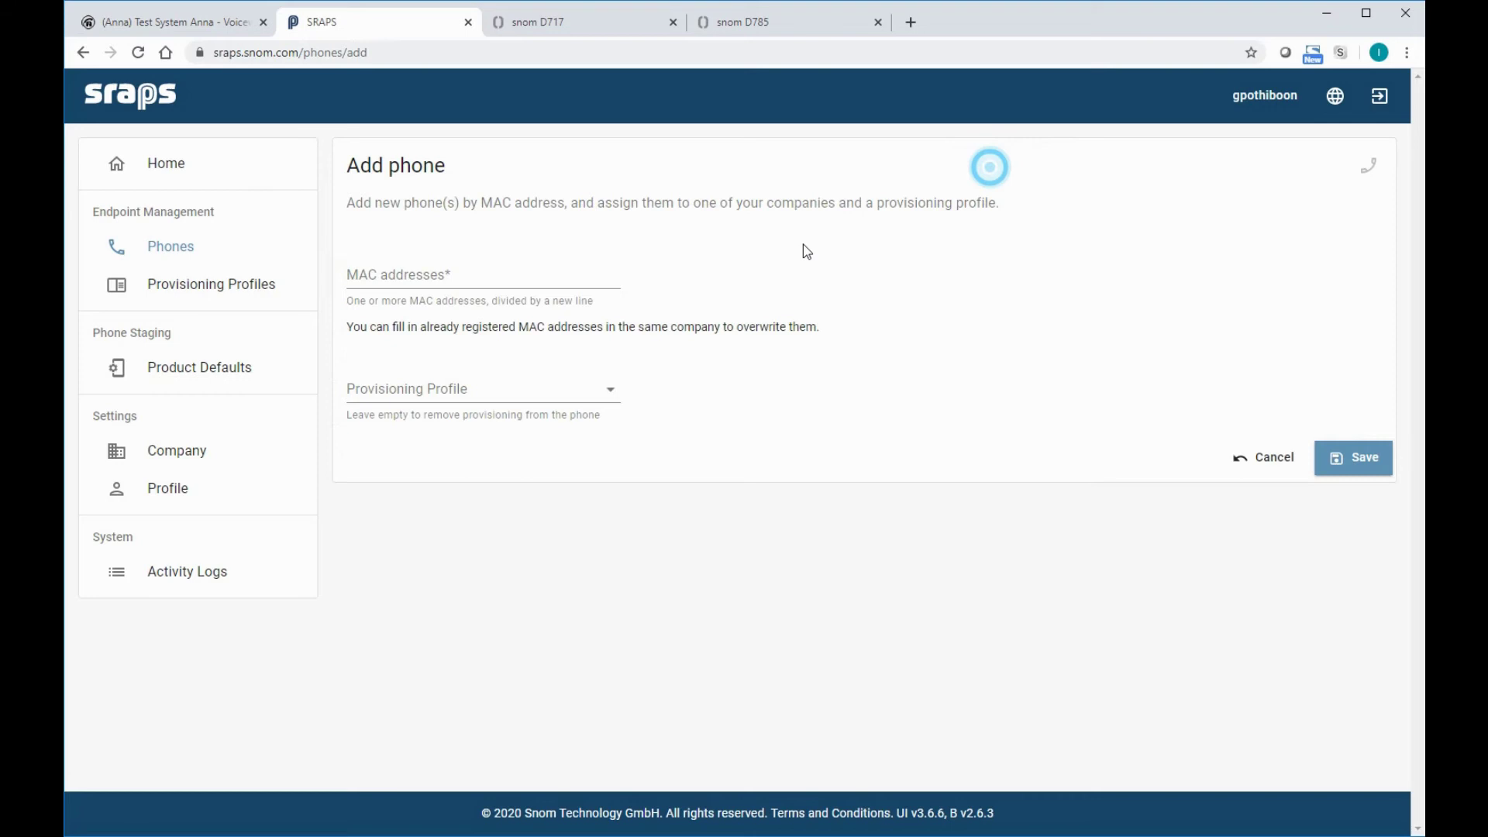
{"action": "left_click", "coordinate": [415, 276]}
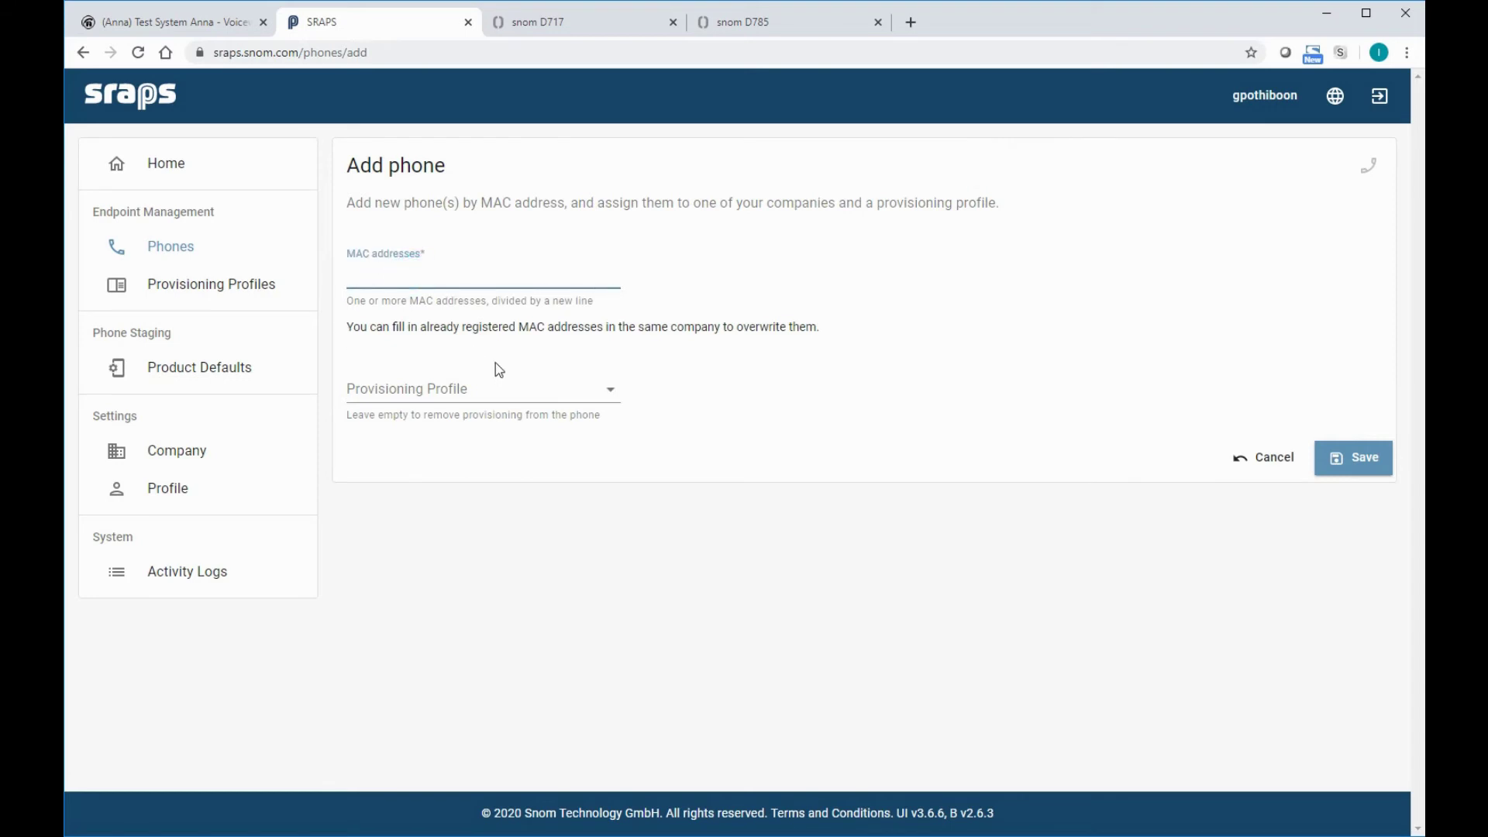
{"action": "type", "text": "23.20.160.61"}
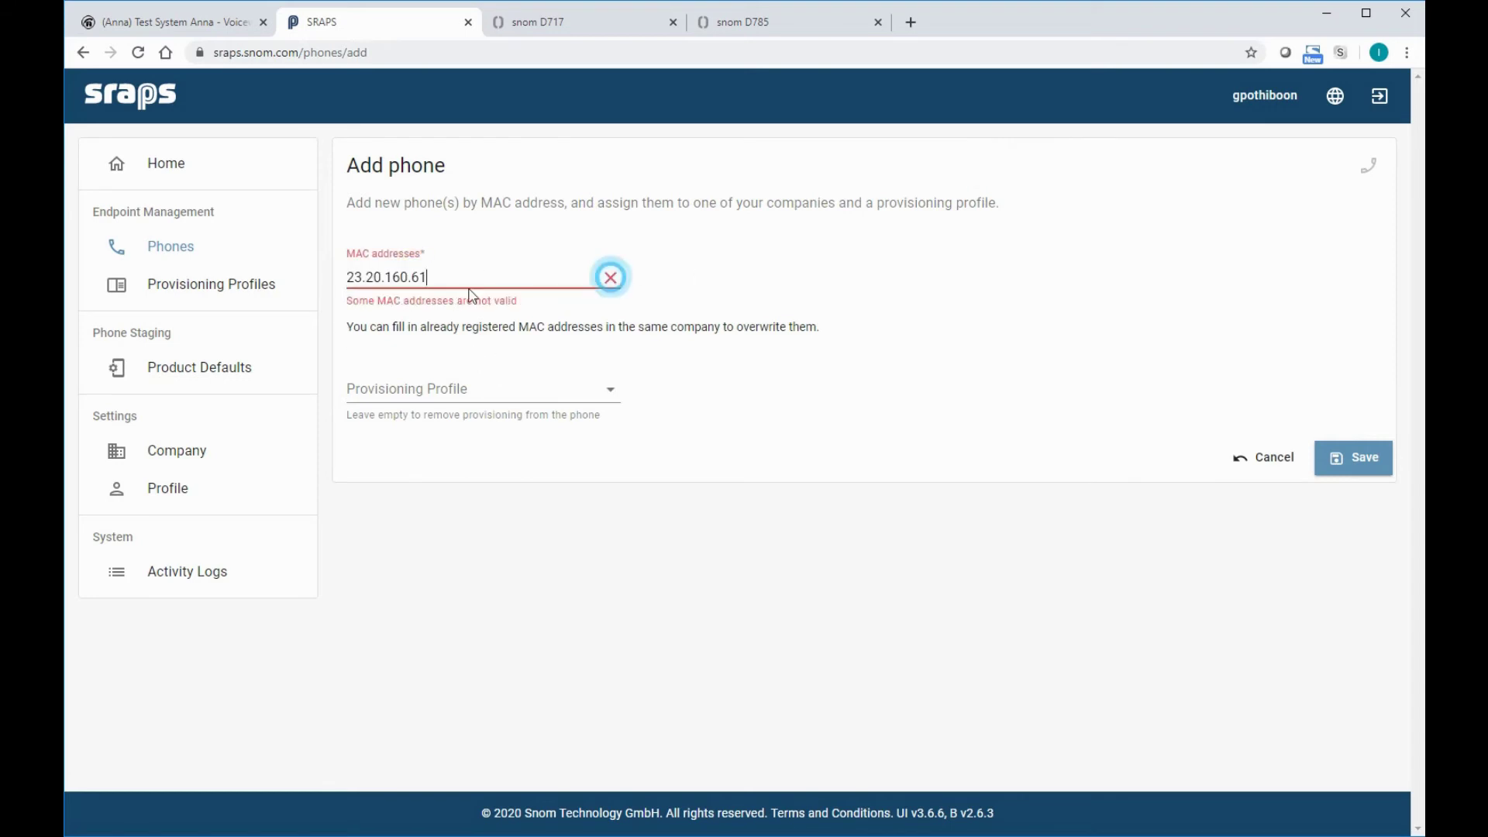
{"action": "left_click", "coordinate": [570, 23]}
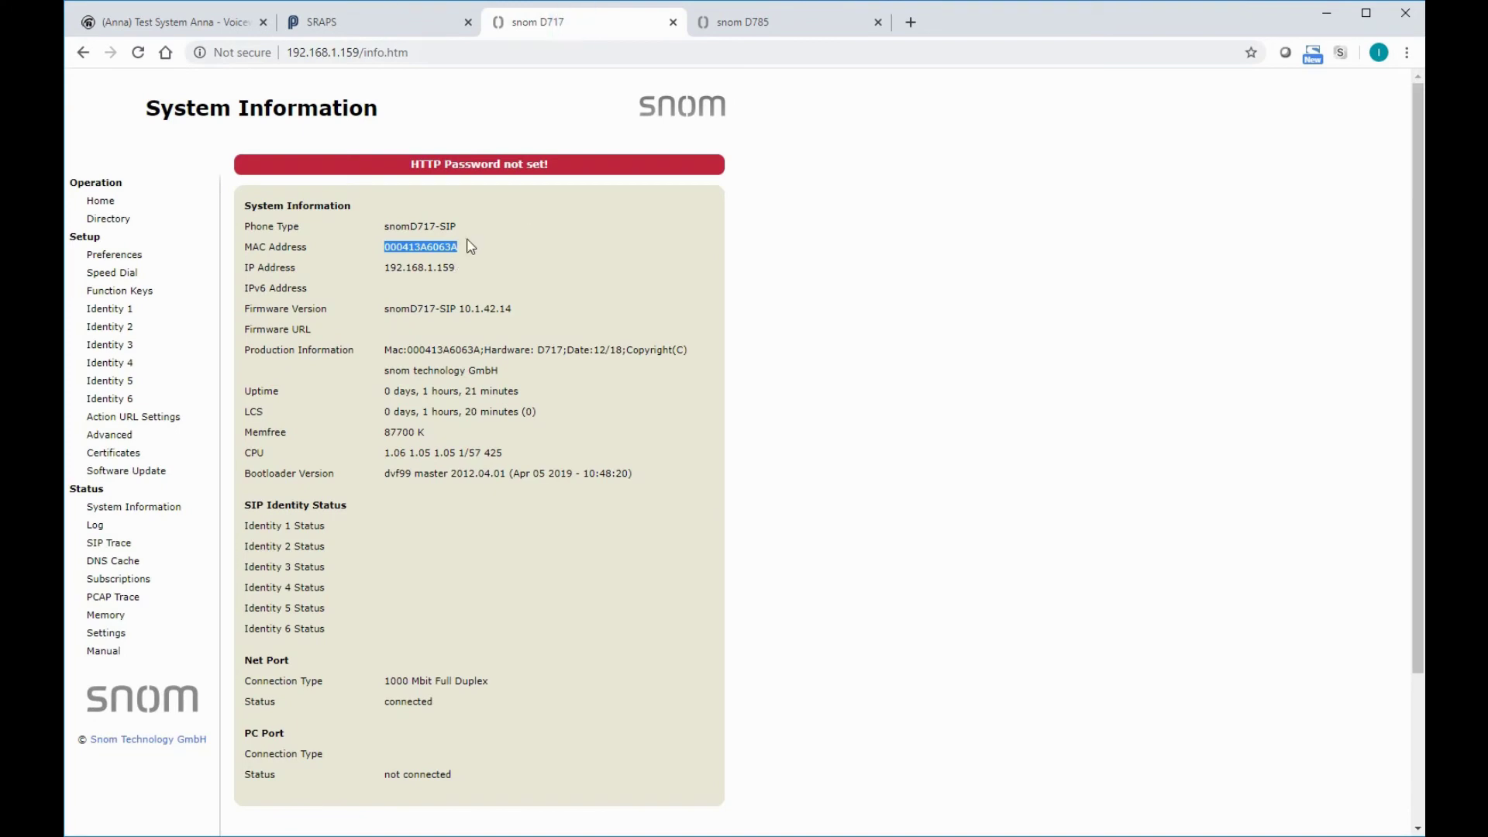
{"action": "left_click", "coordinate": [370, 23]}
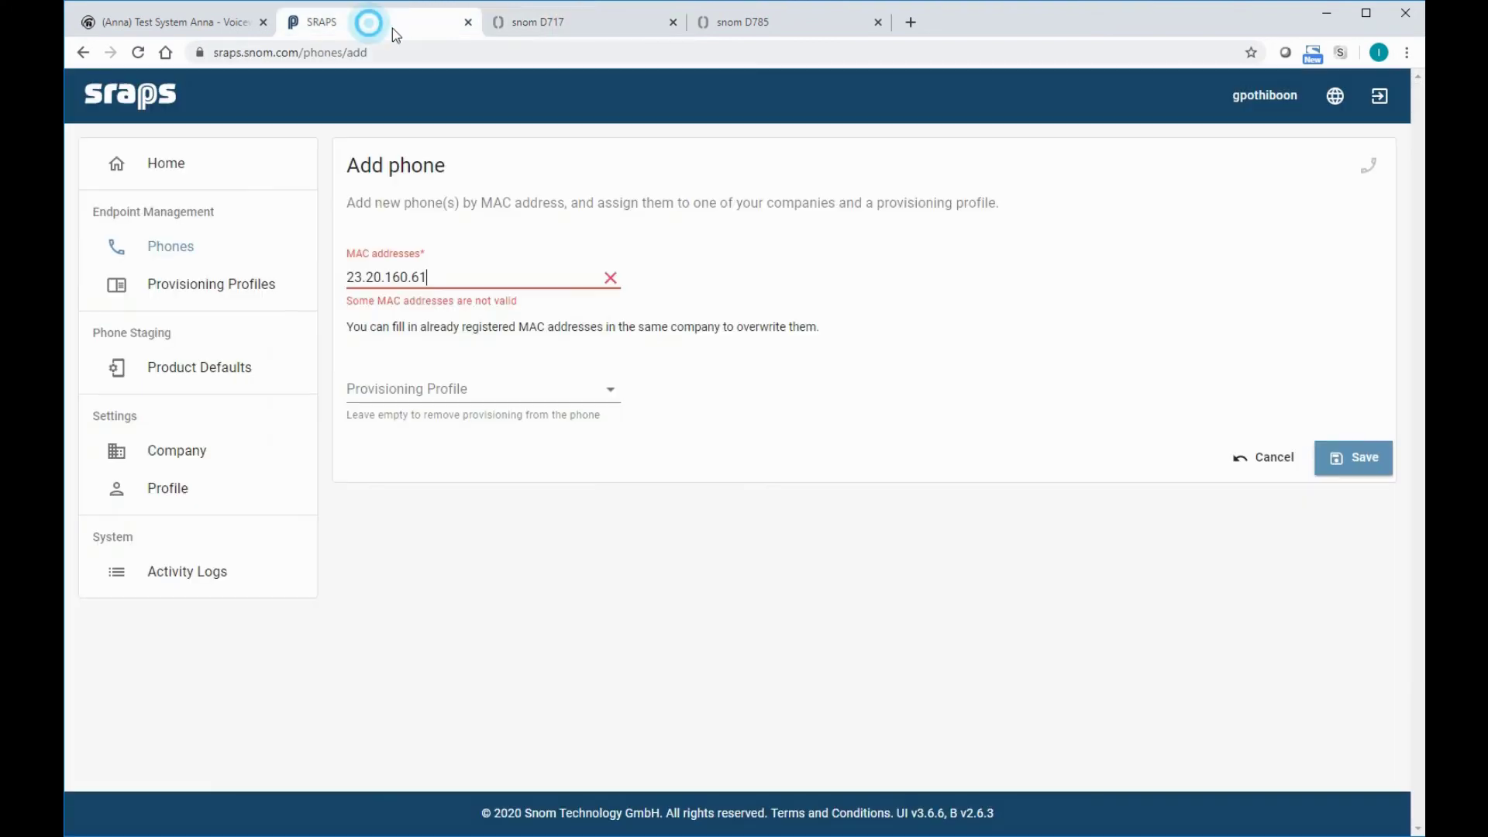
{"action": "left_click", "coordinate": [443, 275]}
{"action": "key", "text": "ctrl+a"}
{"action": "type", "text": "000413A6063A"}
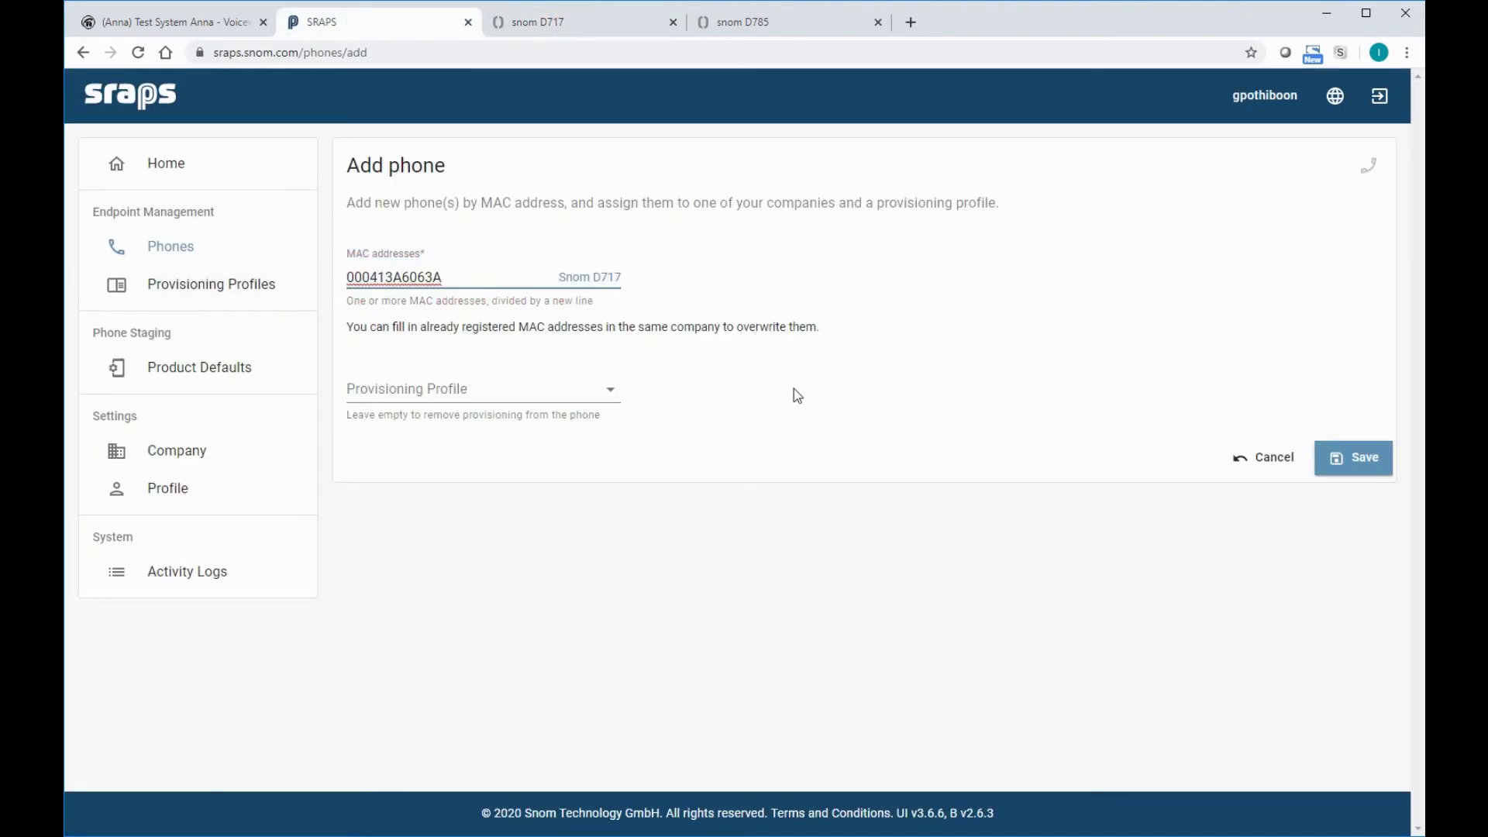
{"action": "left_click", "coordinate": [774, 395]}
- Assign the anna voiceware provisioning profile to the new phone and save it
{"action": "left_click", "coordinate": [594, 388]}
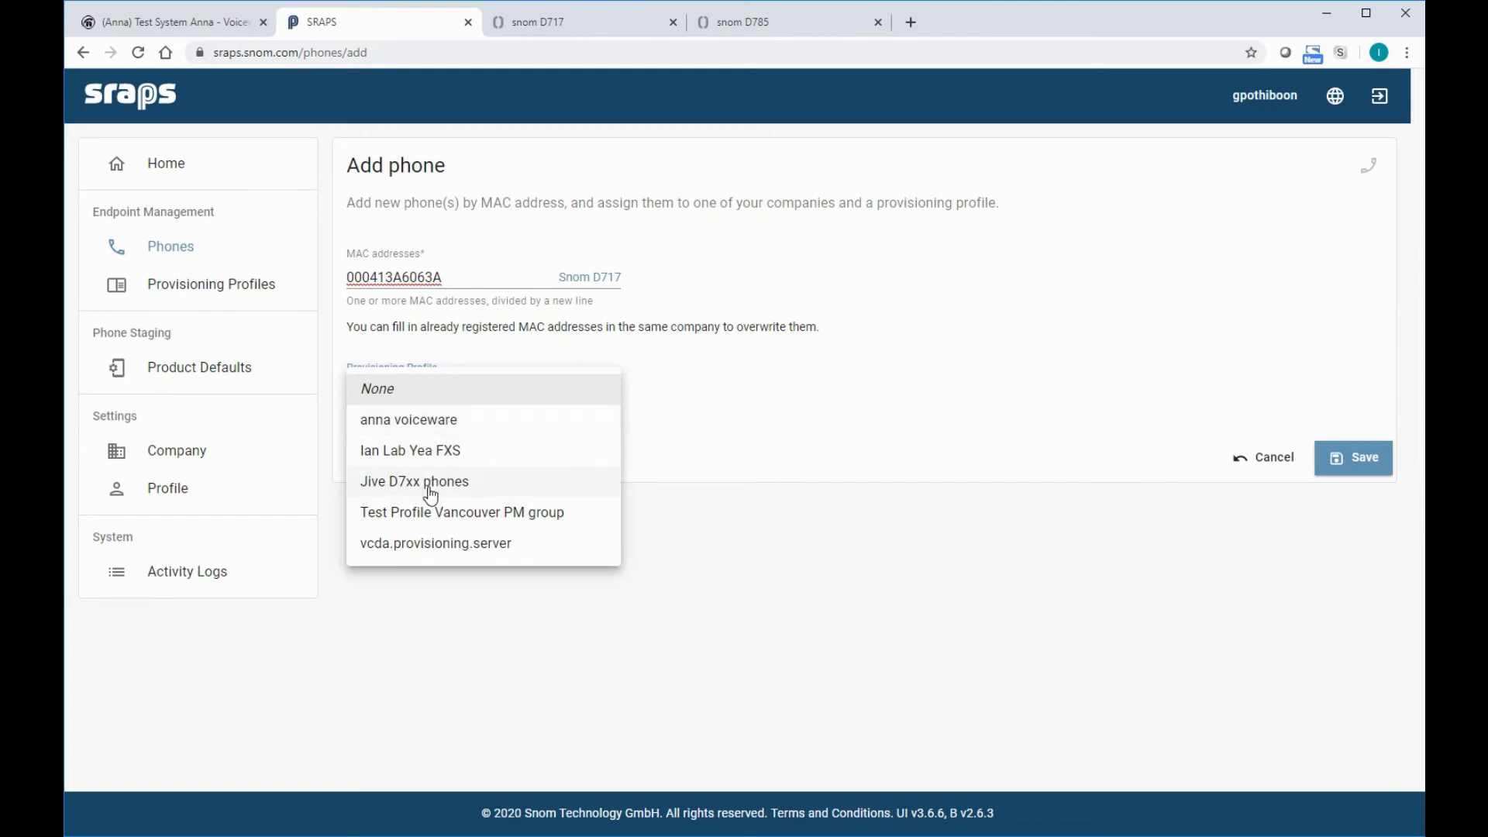
{"action": "left_click", "coordinate": [431, 423]}
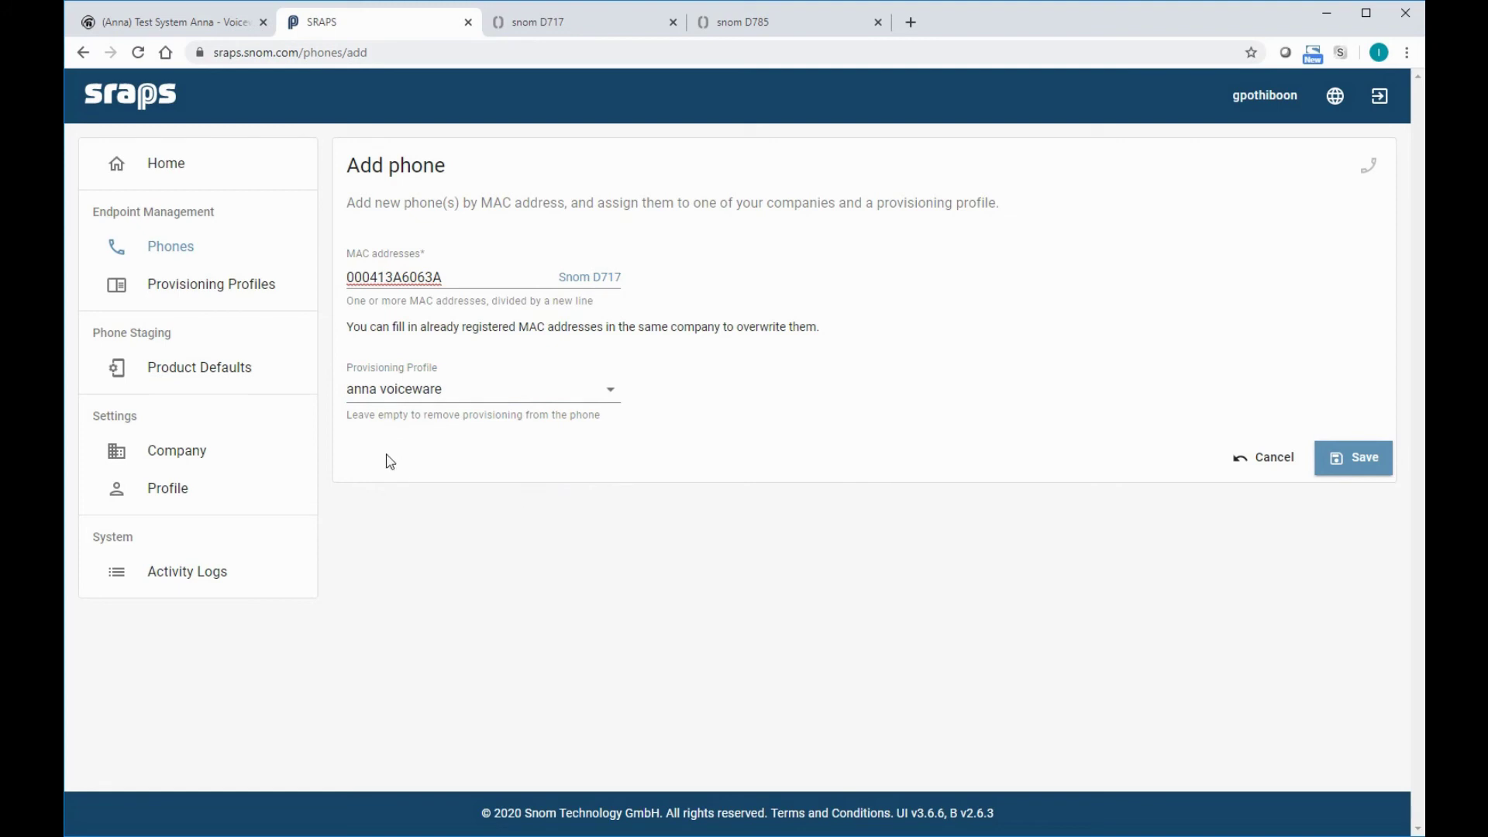
{"action": "left_click", "coordinate": [1364, 467]}
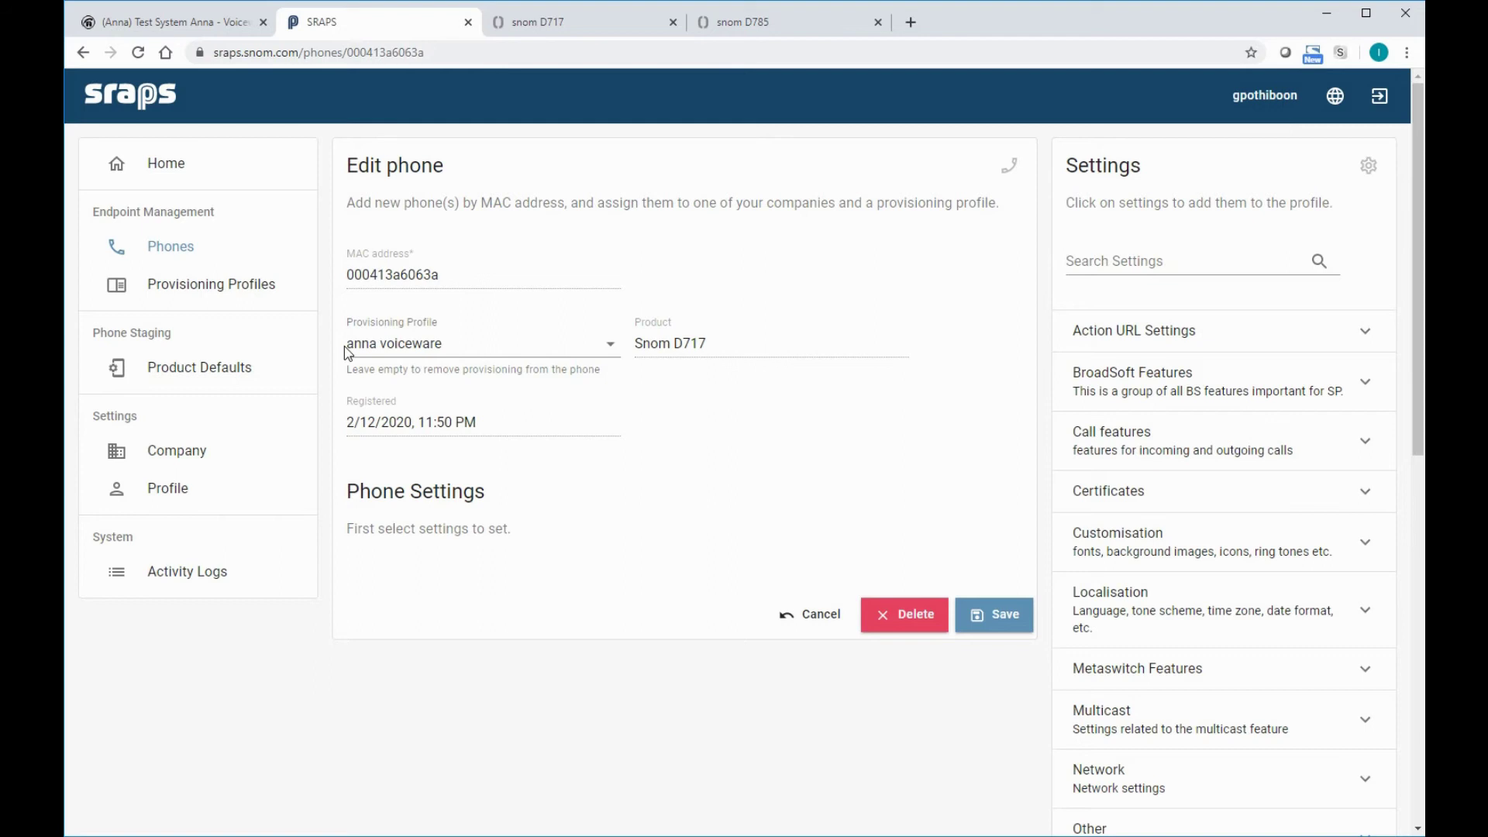
- Check the anna voiceware profile's /p/VTech_{mac}.xml redirection URL, then return to the D717's page
{"action": "left_click", "coordinate": [192, 287]}
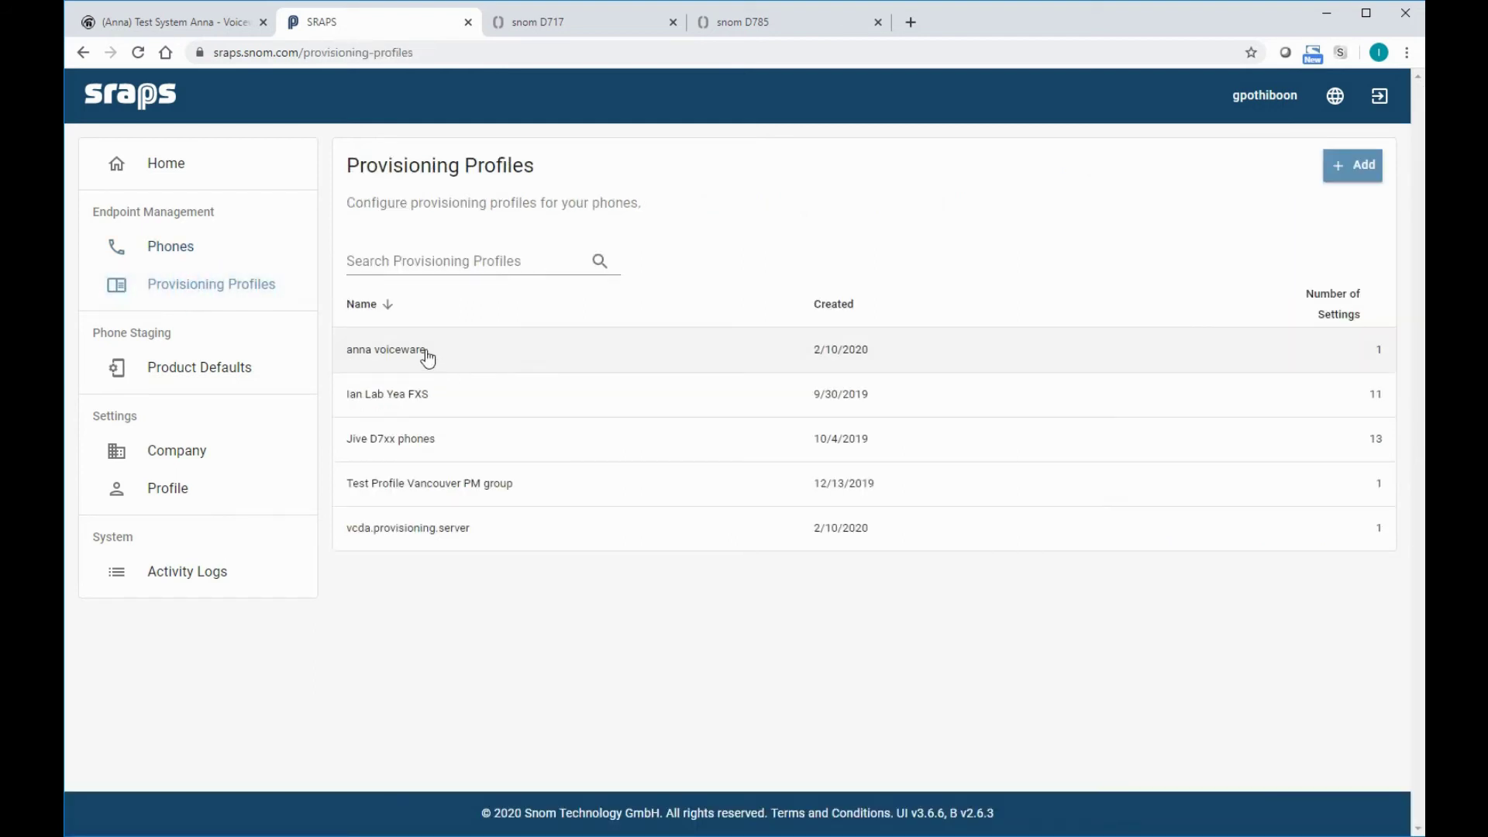
{"action": "left_click", "coordinate": [427, 357]}
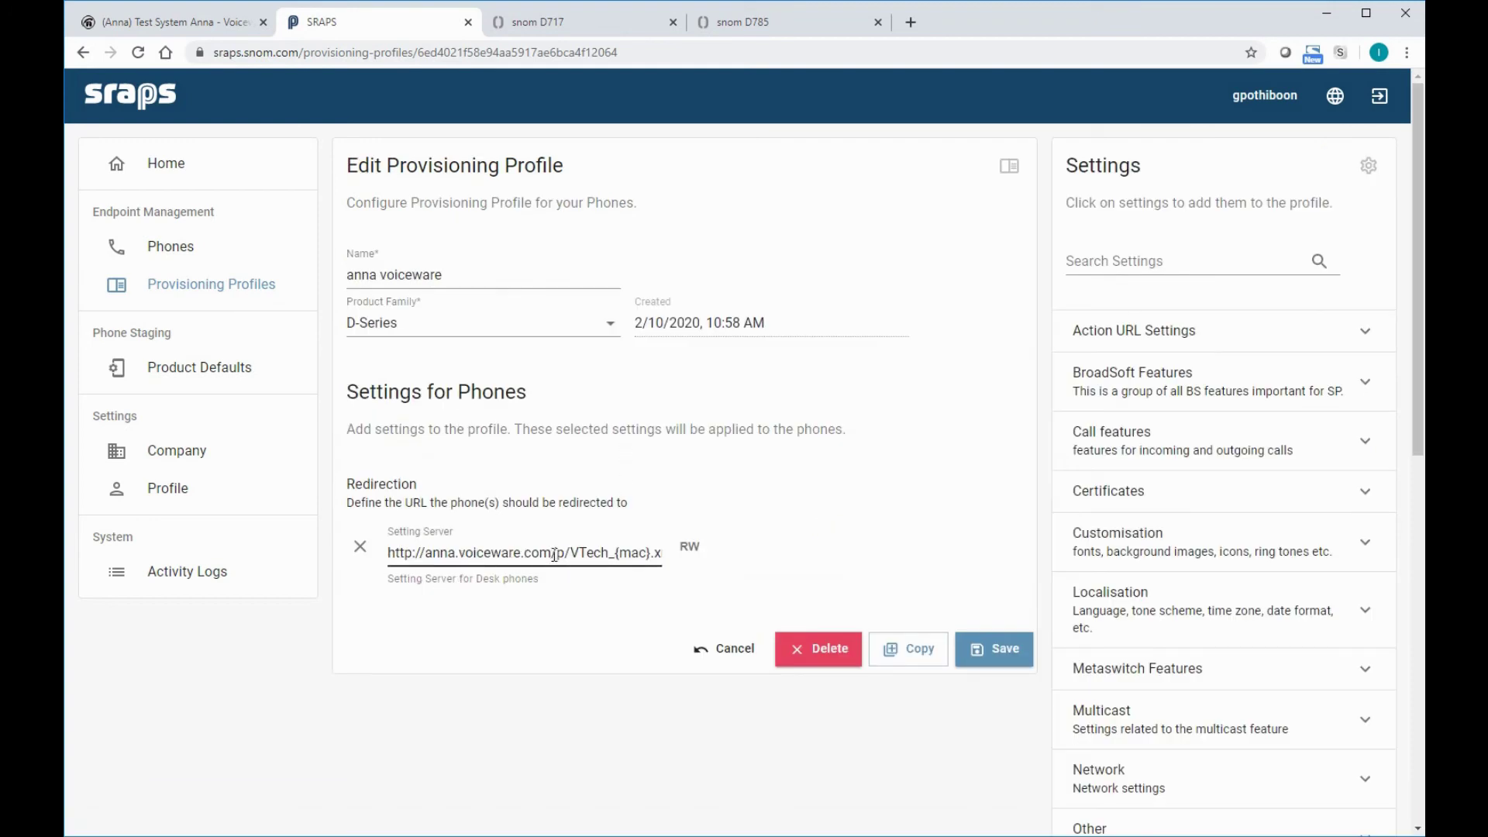
{"action": "left_click_drag", "start_coordinate": [553, 554], "coordinate": [724, 558]}
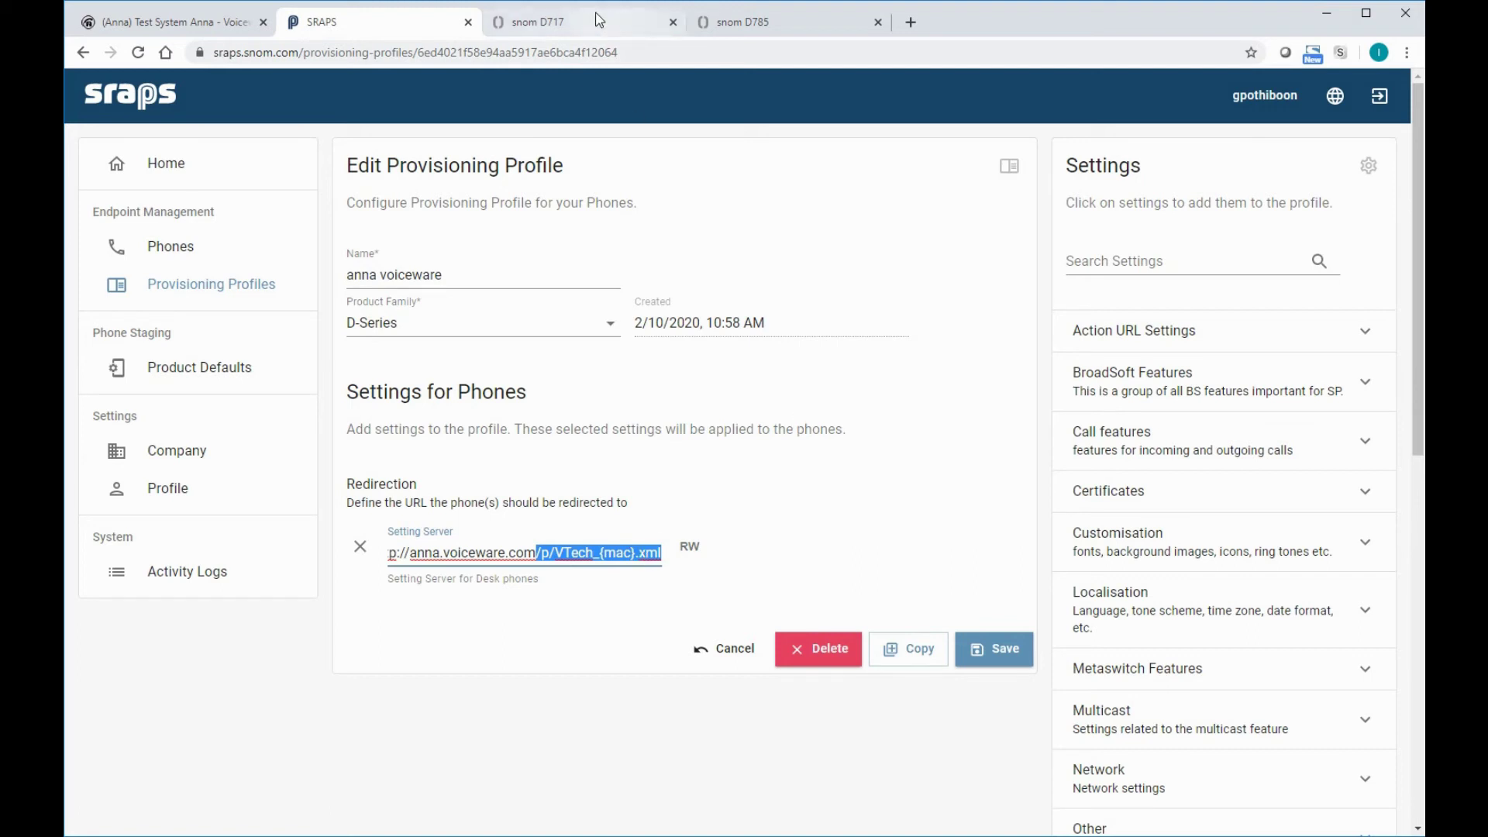
{"action": "left_click", "coordinate": [566, 22]}
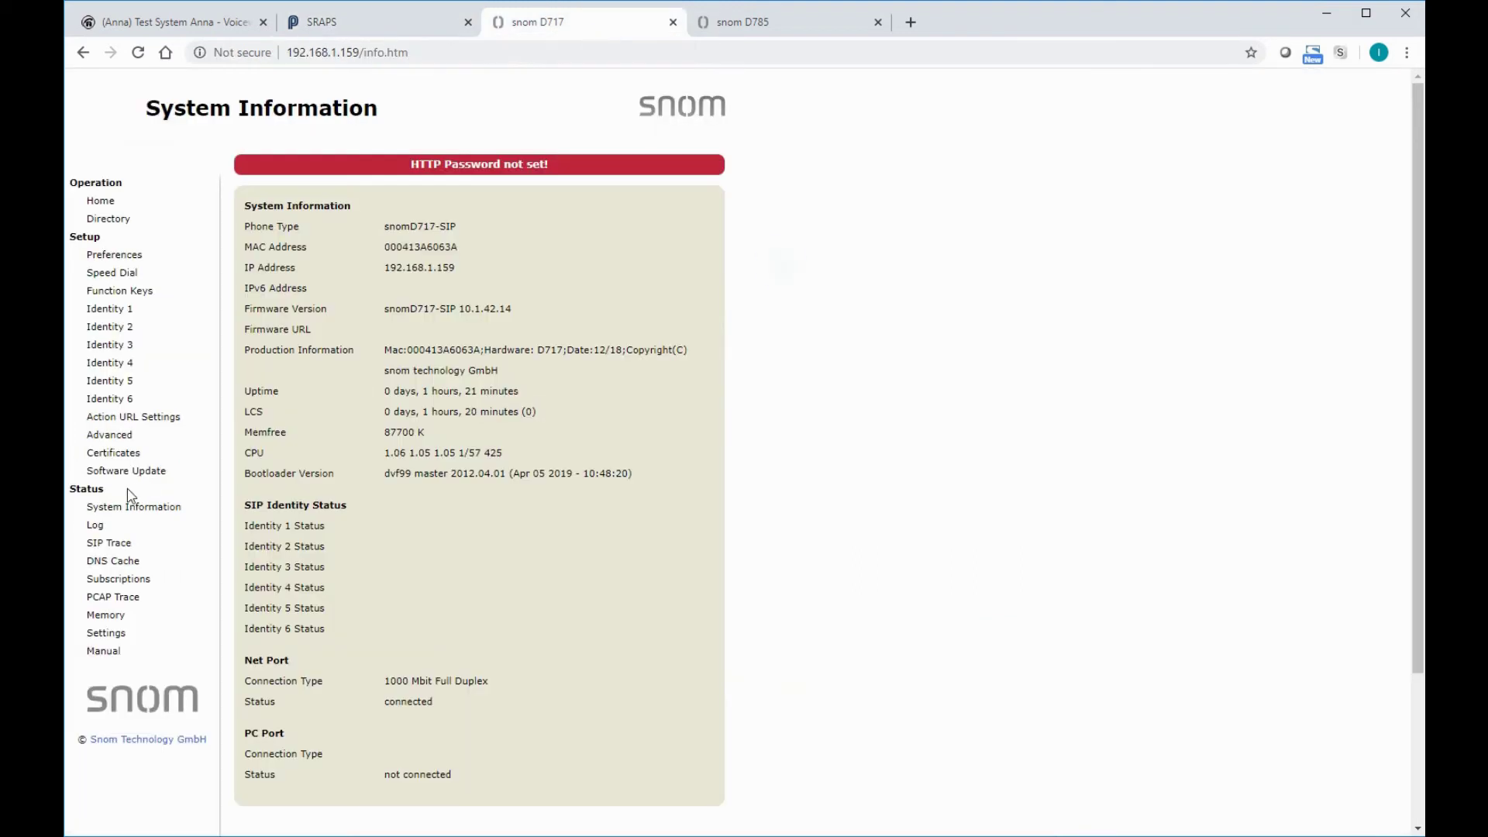
- Show the Update tab of the D717's Advanced settings
{"action": "left_click", "coordinate": [110, 435]}
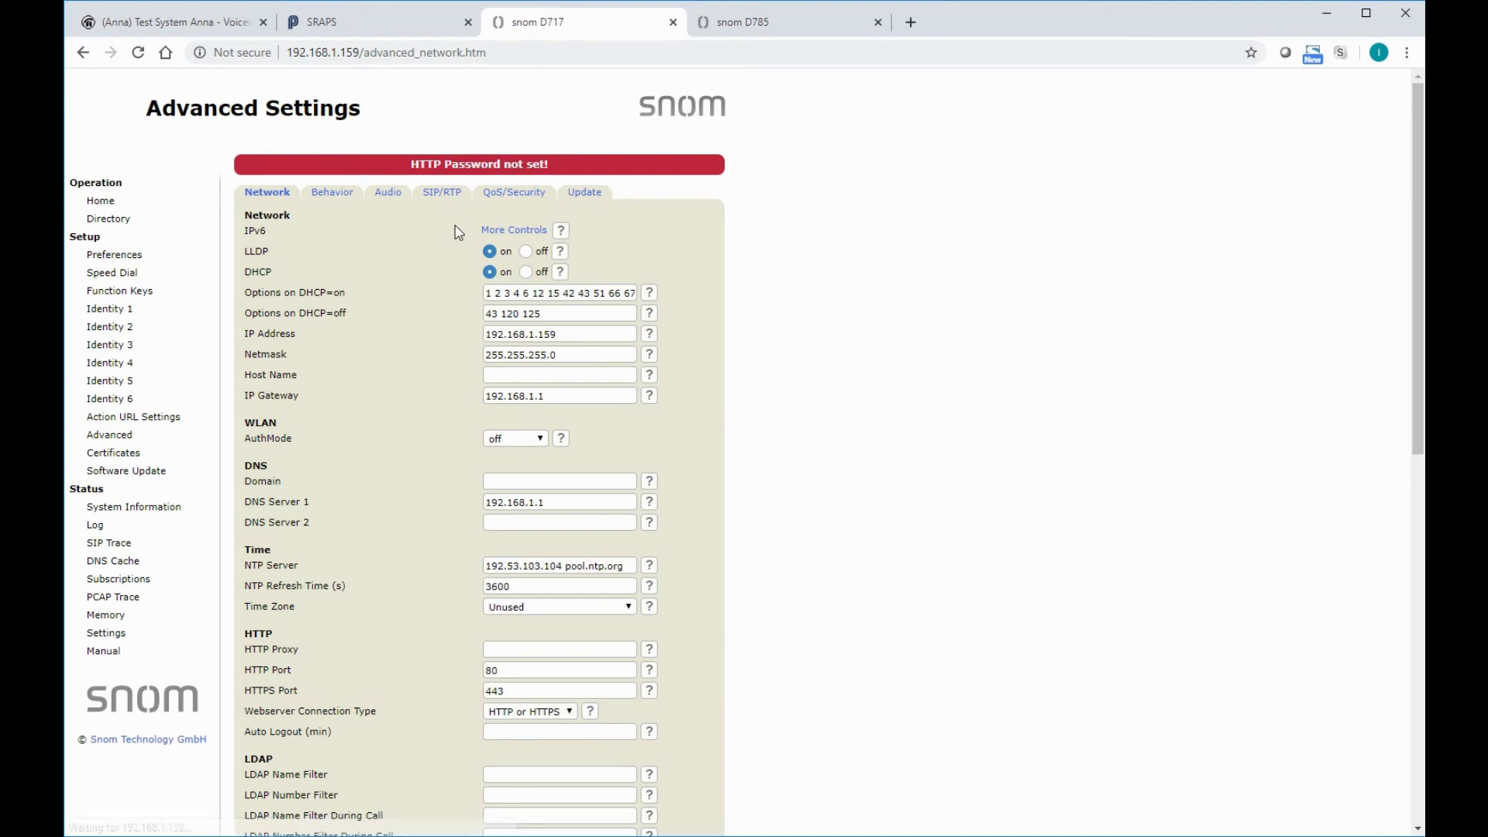
{"action": "left_click", "coordinate": [585, 193]}
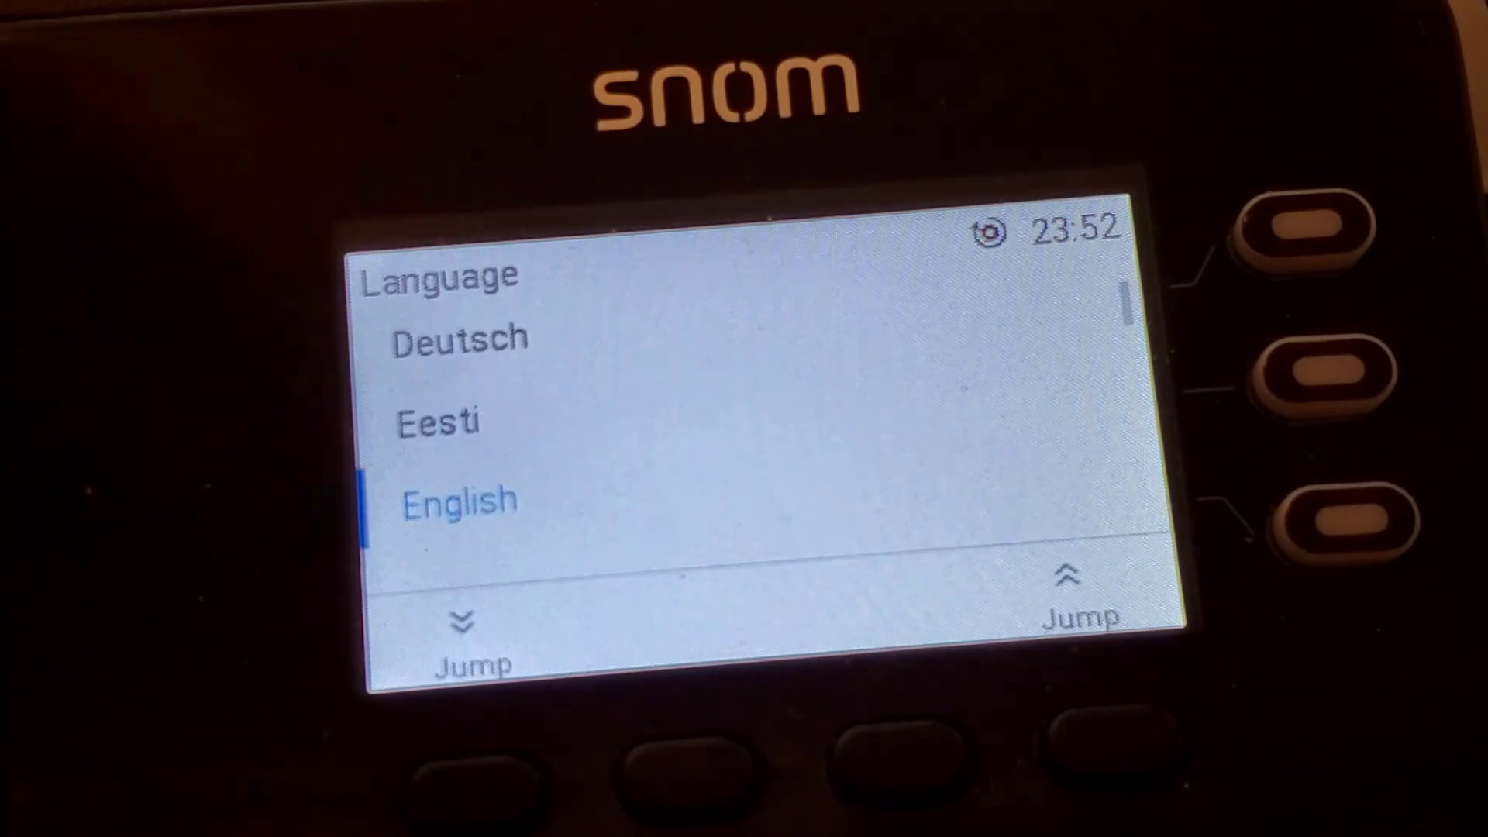
- Confirm English on the phone's Language screen so it provisions as extension 402
{"action": "key", "text": "Return"}
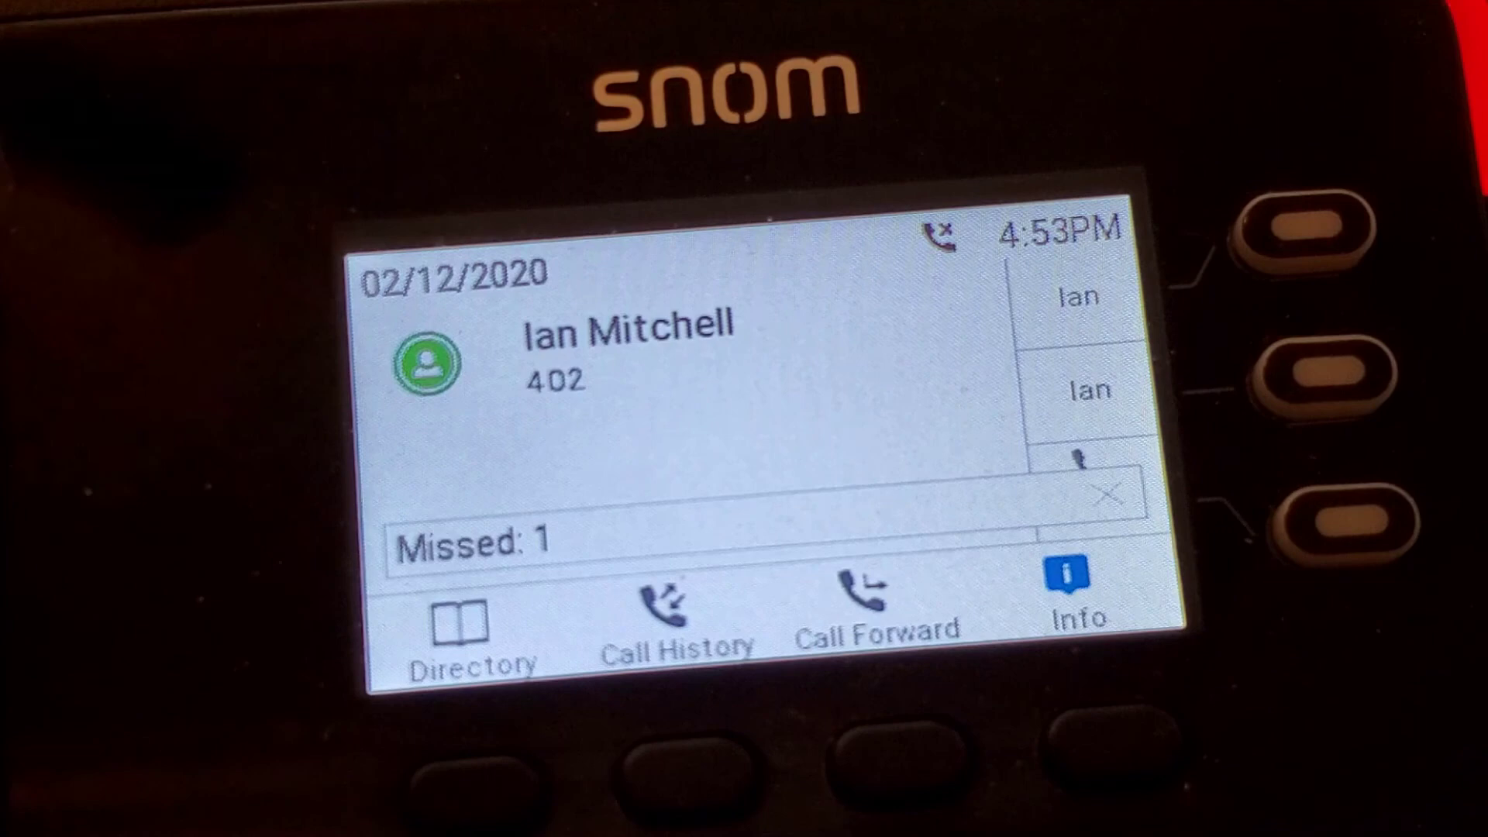
{"action": "left_click", "coordinate": [477, 783]}
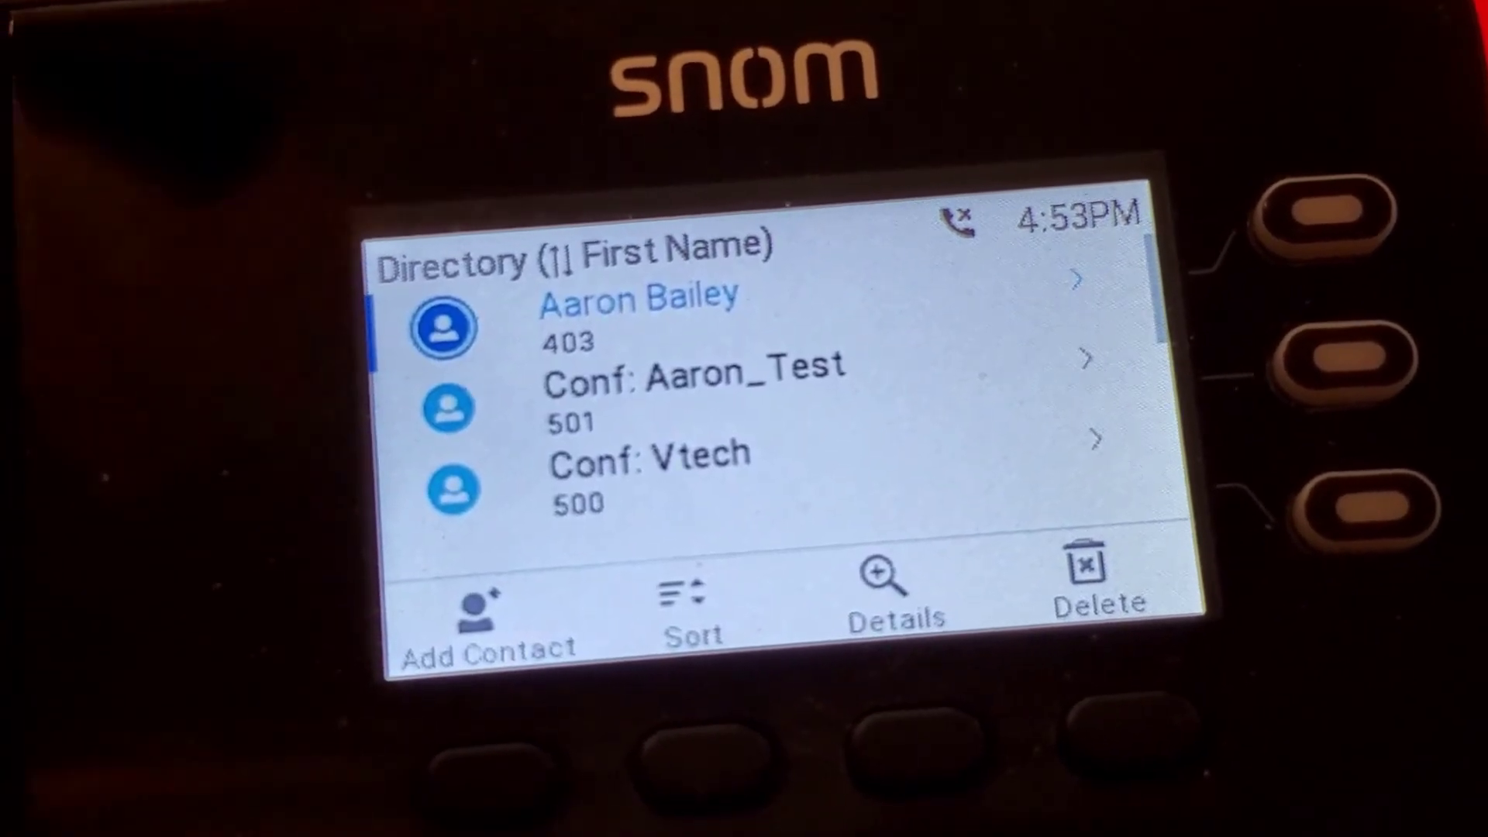
{"action": "key", "text": "Down"}
{"action": "key", "text": "Down"}
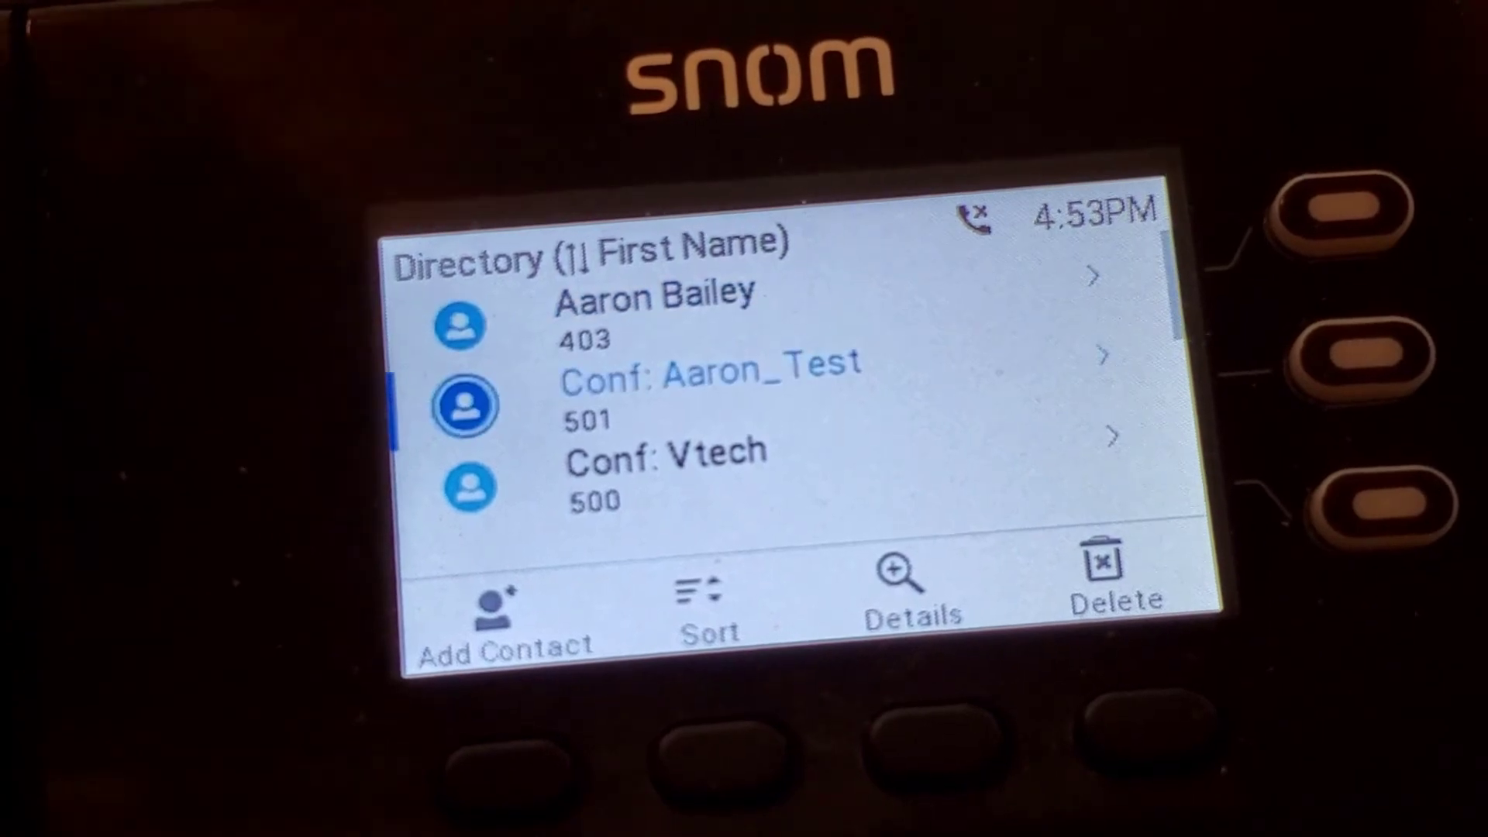
{"action": "key", "text": "Down"}
{"action": "key", "text": "Down"}
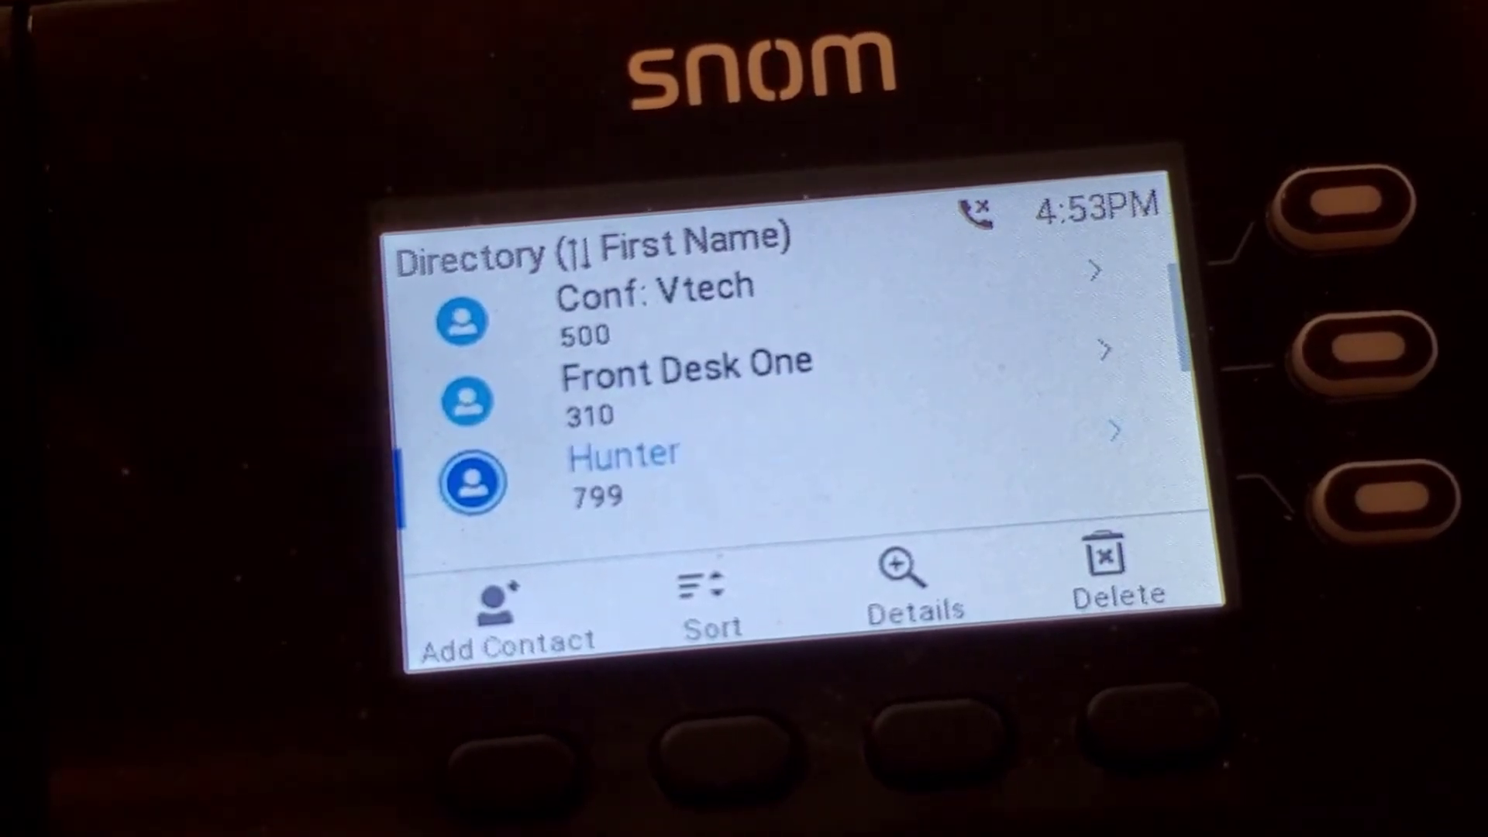
{"action": "key", "text": "Escape"}
{"action": "key", "text": "Return"}
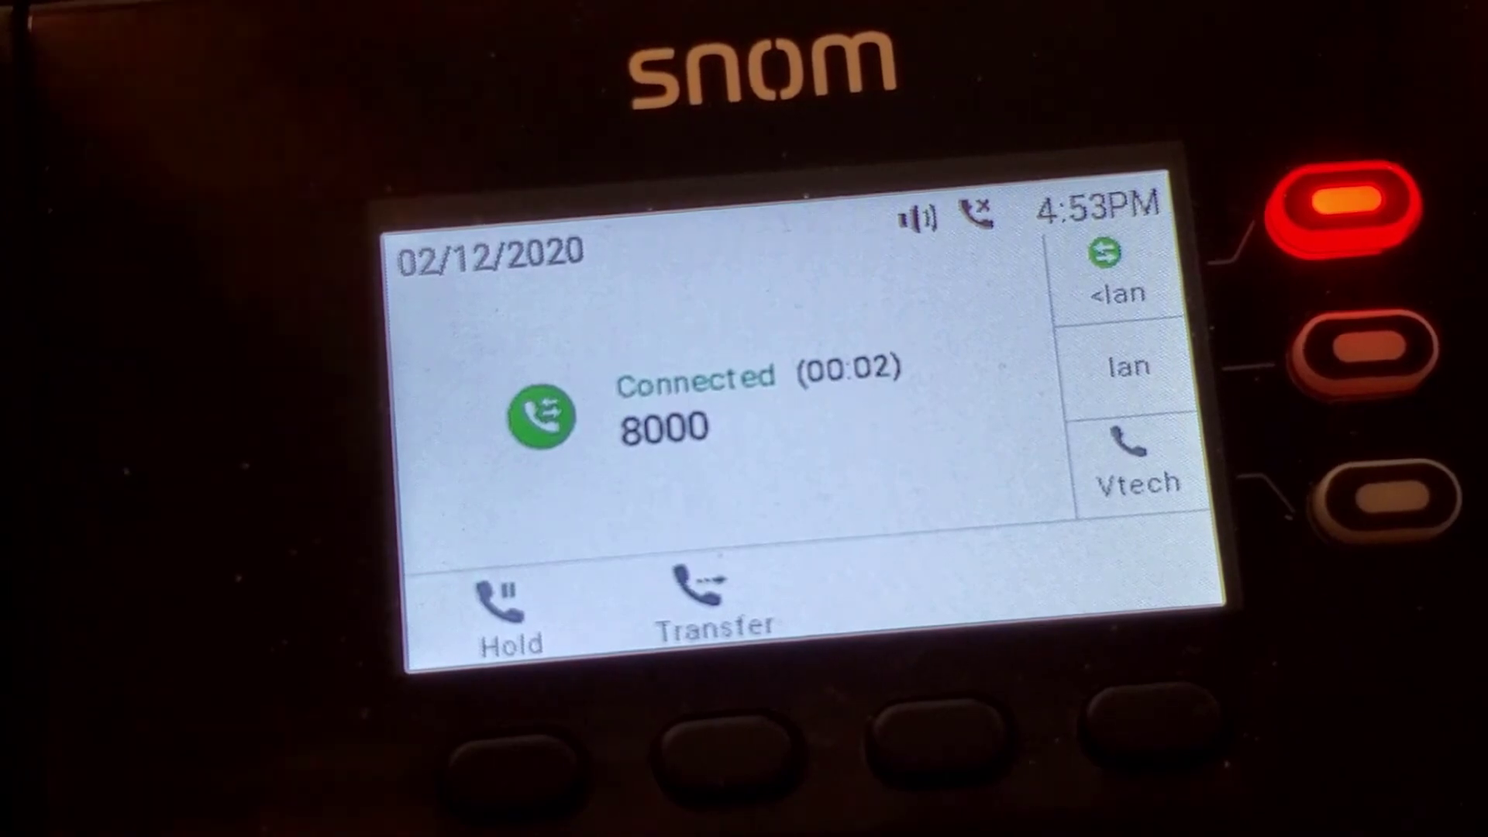
{"action": "key", "text": "Escape"}
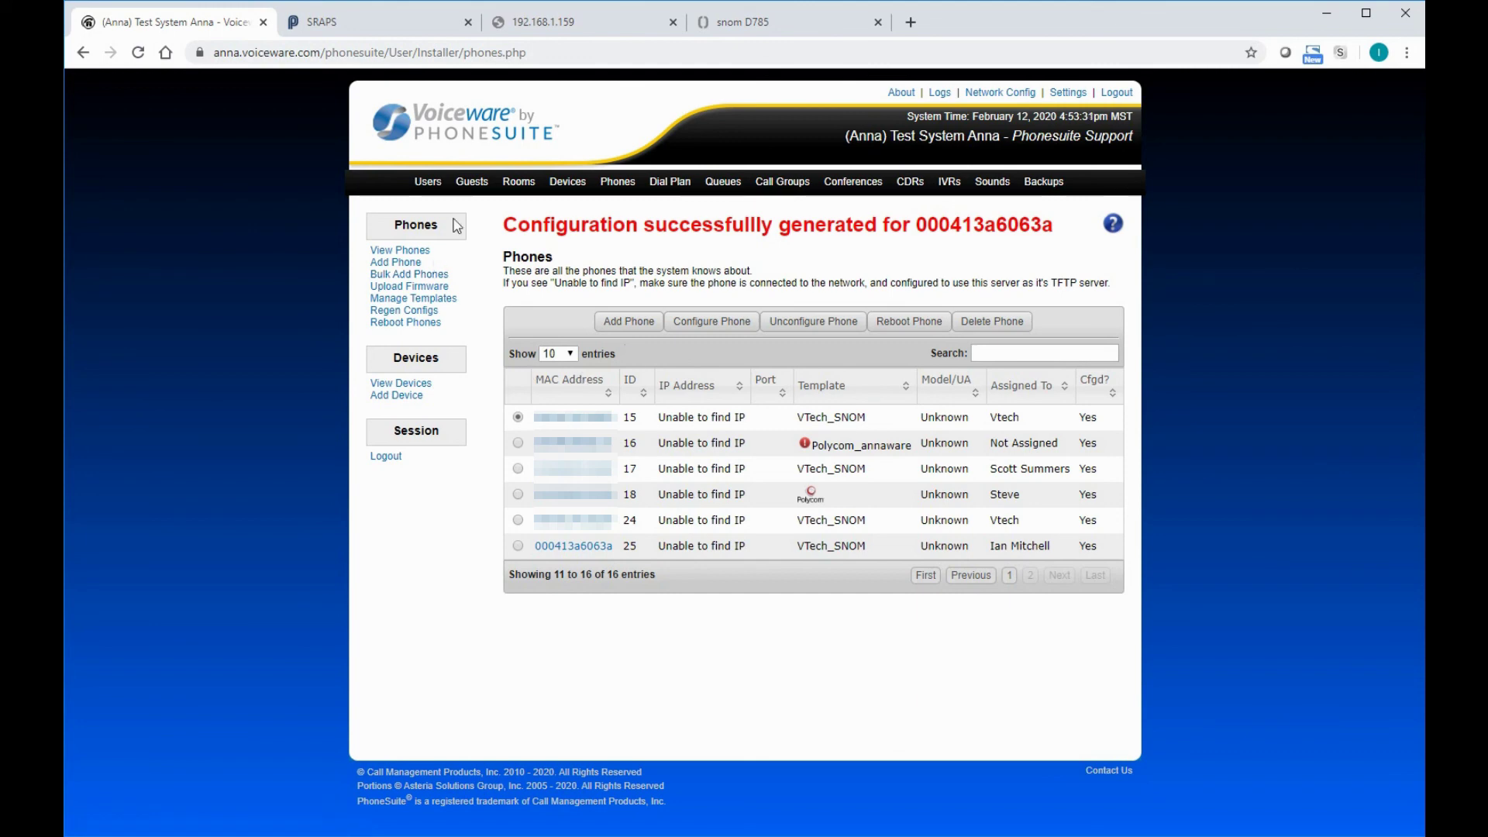
- Check the printable extensions list of 13 users, then go back to Users
{"action": "left_click", "coordinate": [428, 181]}
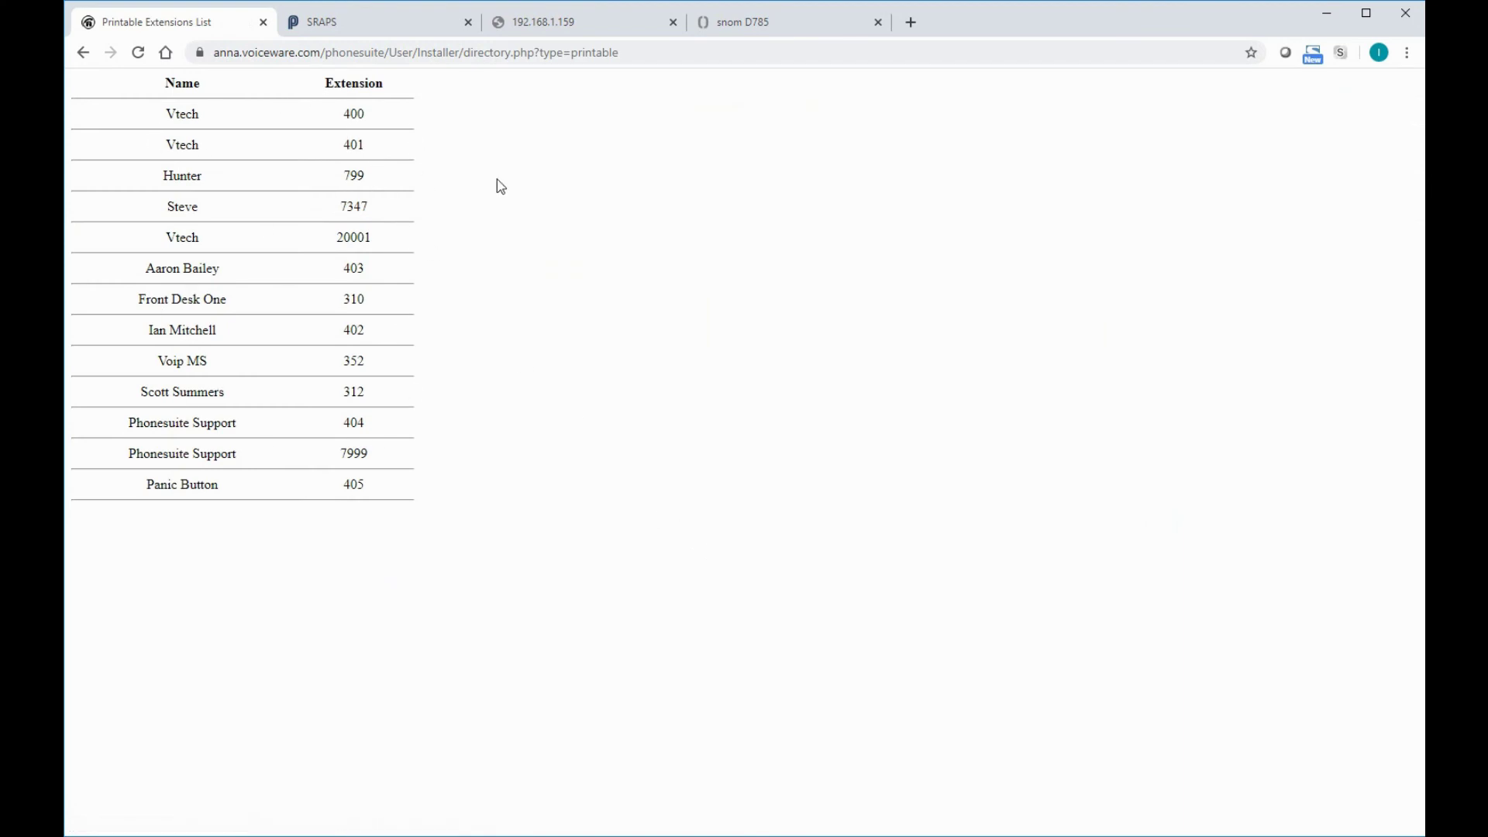
{"action": "key", "text": "alt+Left"}
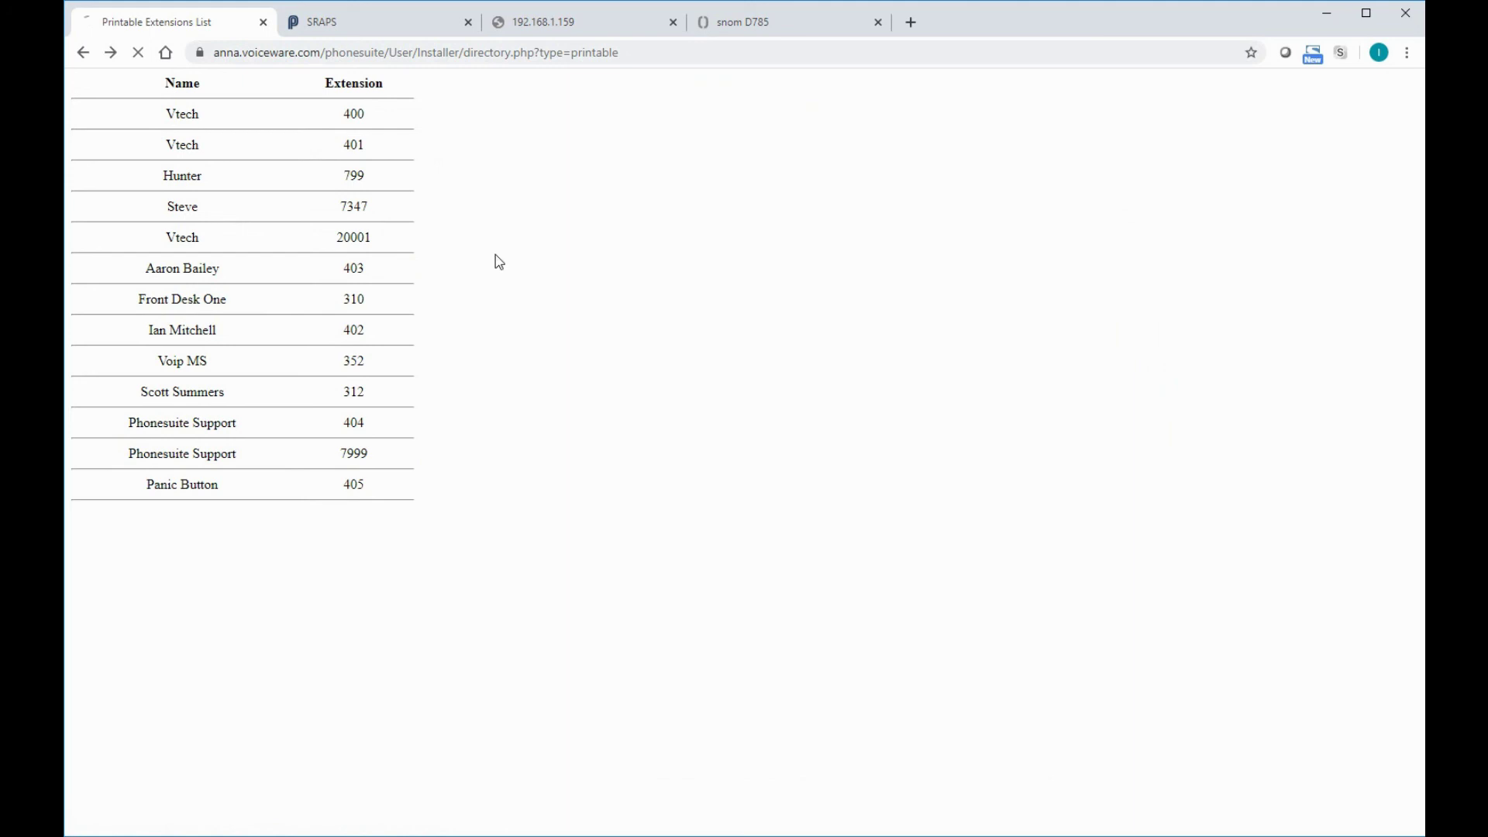